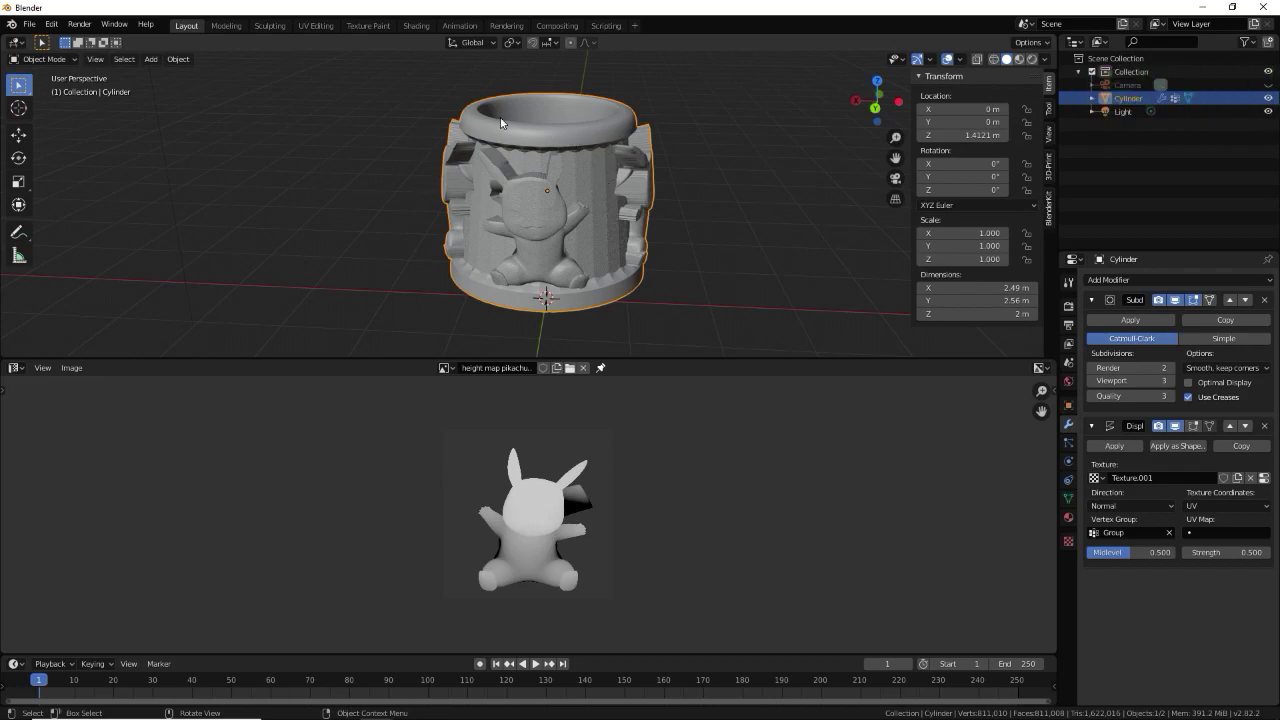
Orbit the view and toggle visibility to compare the X-wing pot with its X-wing source model
mouse_move(474, 193)
middle_mouse_down()
mouse_move(578, 174)
mouse_move(610, 184)
middle_mouse_up()
scroll(576, 172, "up", 2)
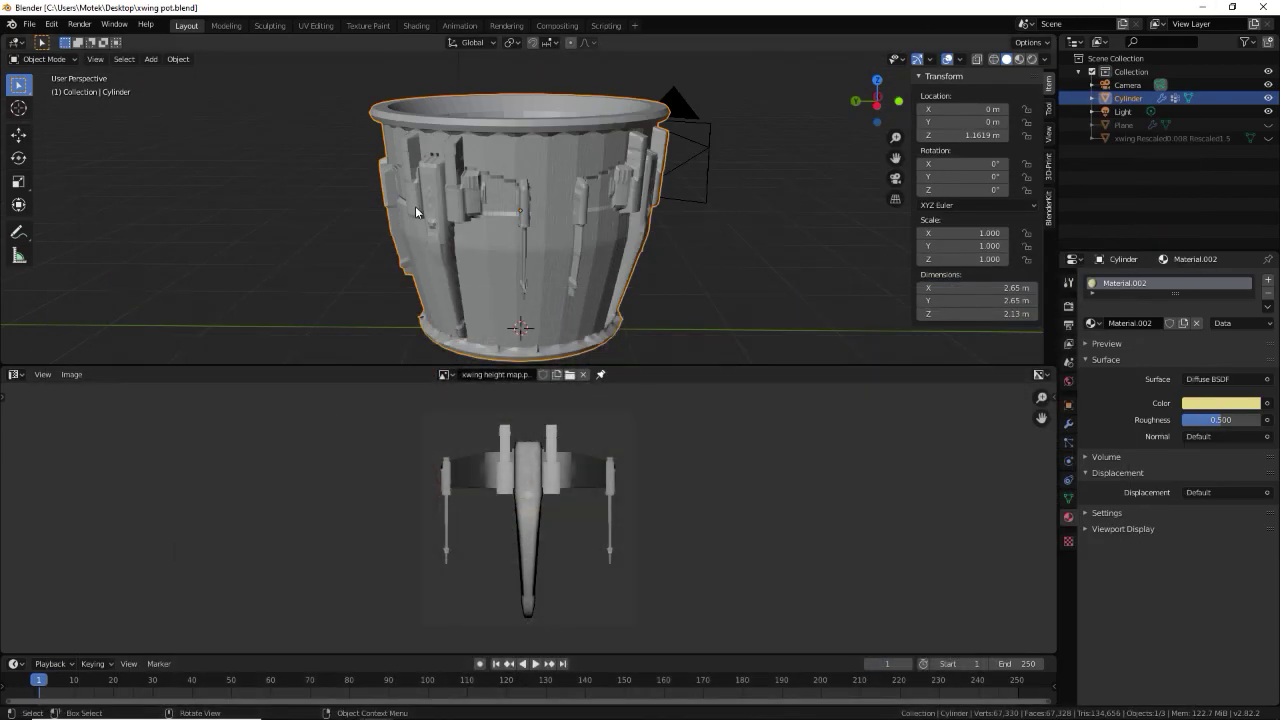
left_click(1268, 98)
left_click(1268, 138)
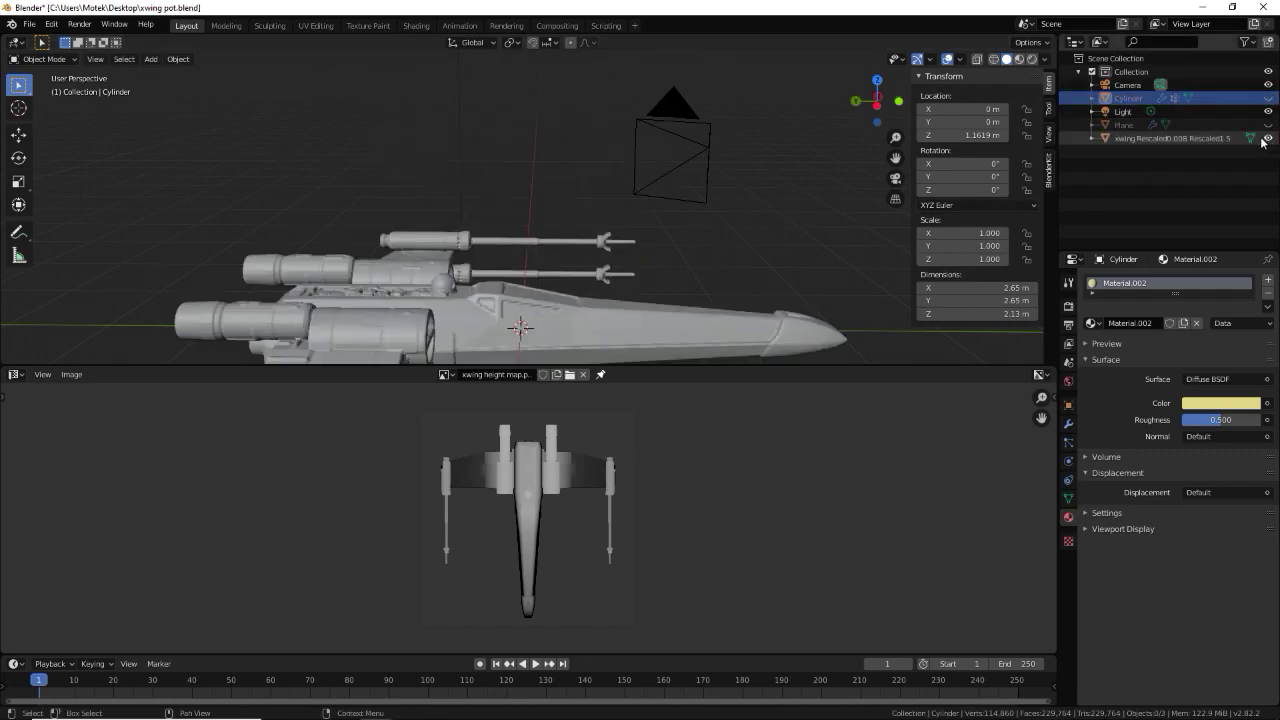
left_click(1268, 139)
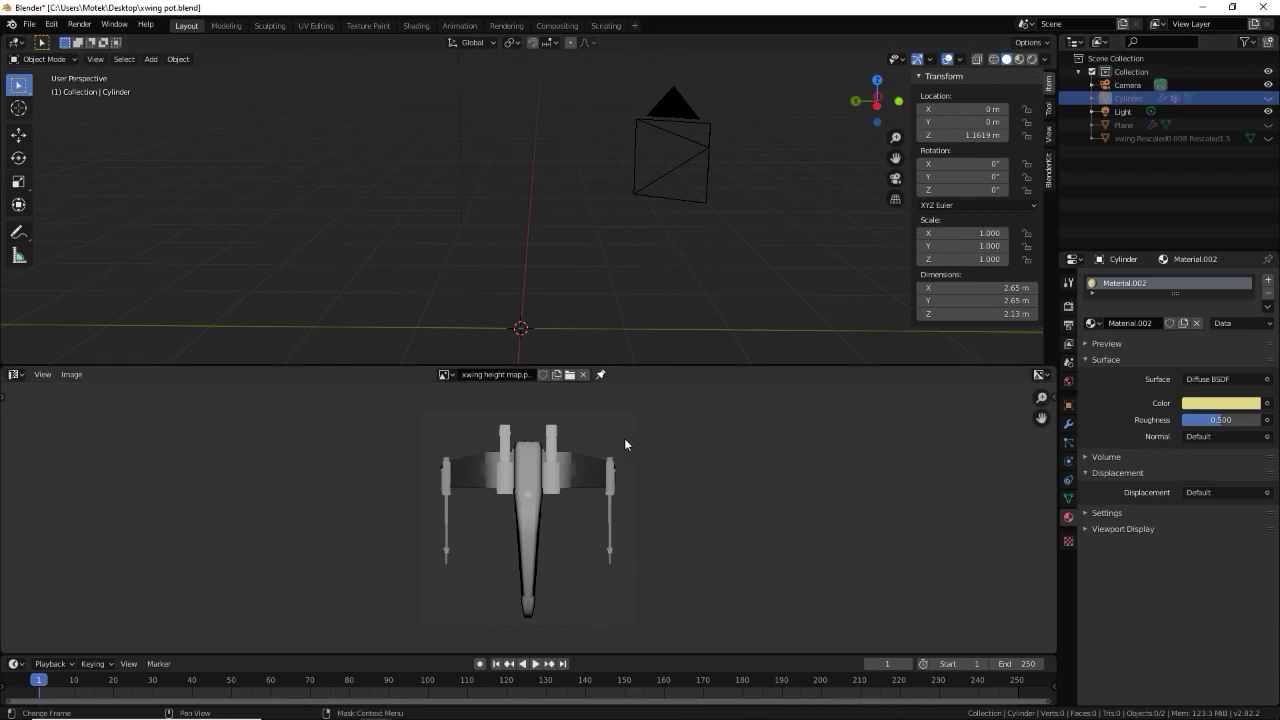
left_click(1268, 98)
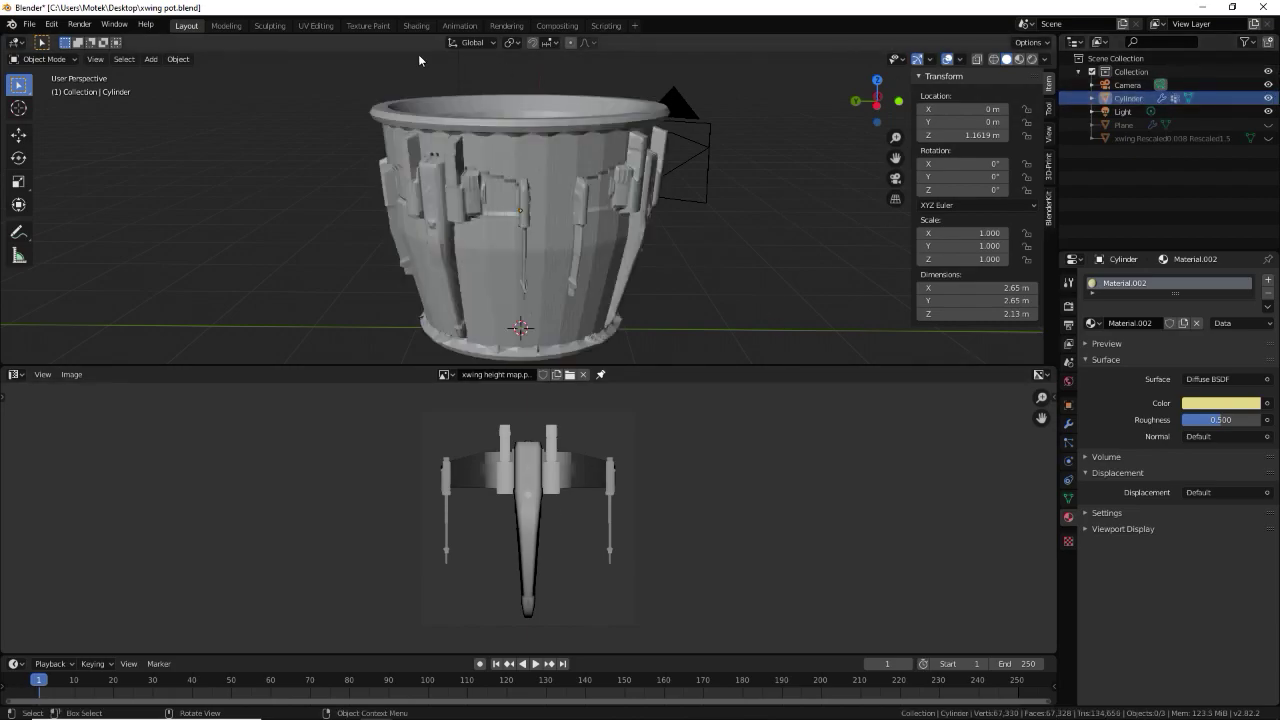
left_click(31, 26)
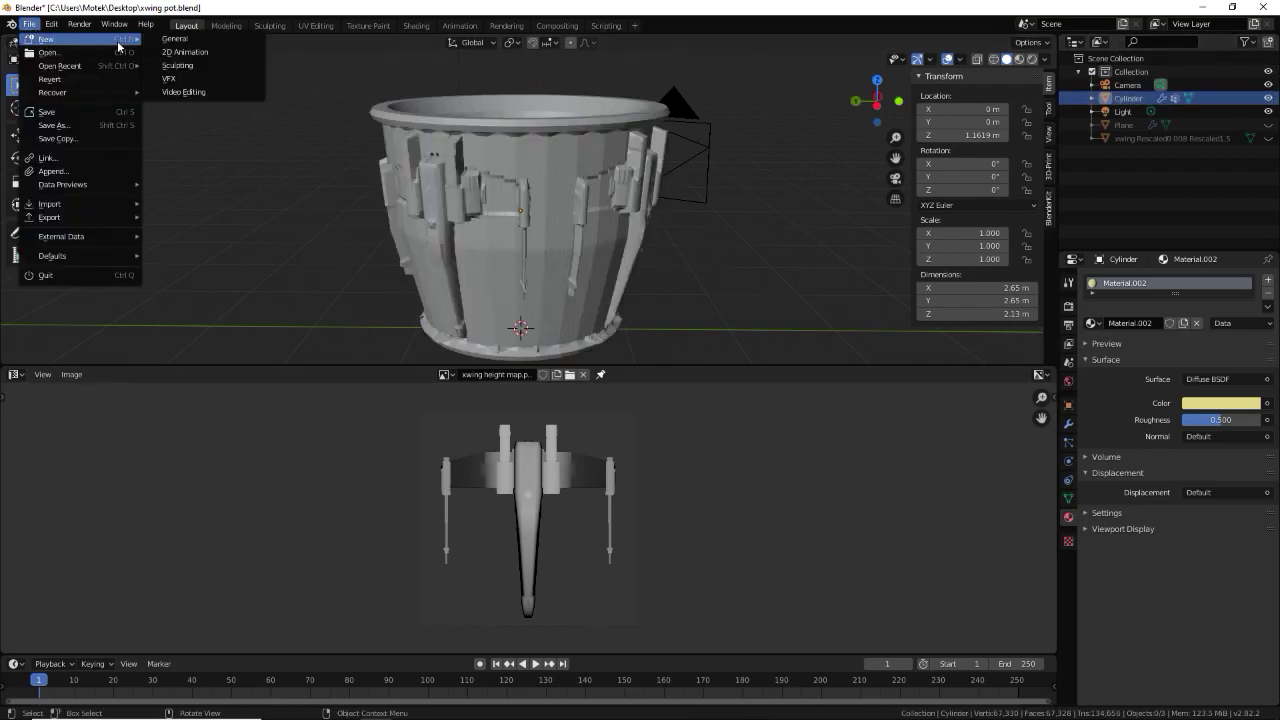
Start a new General scene without saving the pot file, and delete the default cube
left_click(175, 46)
left_click(668, 383)
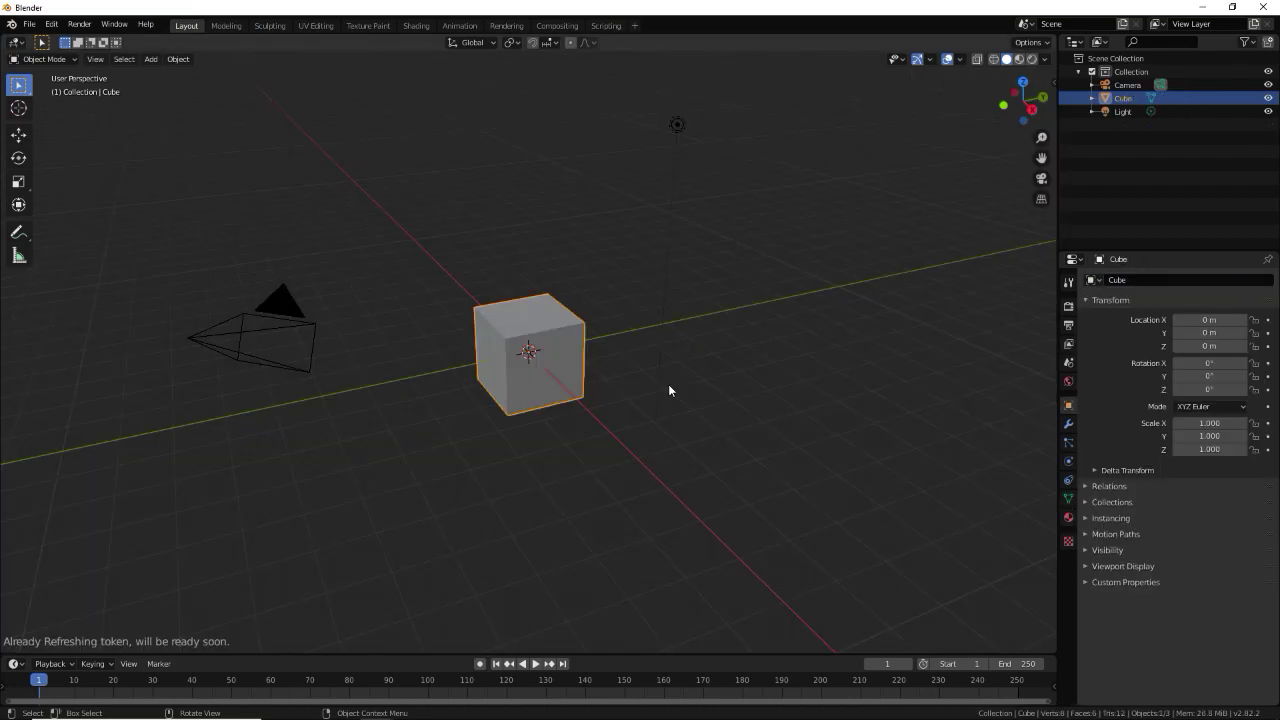
key("Delete")
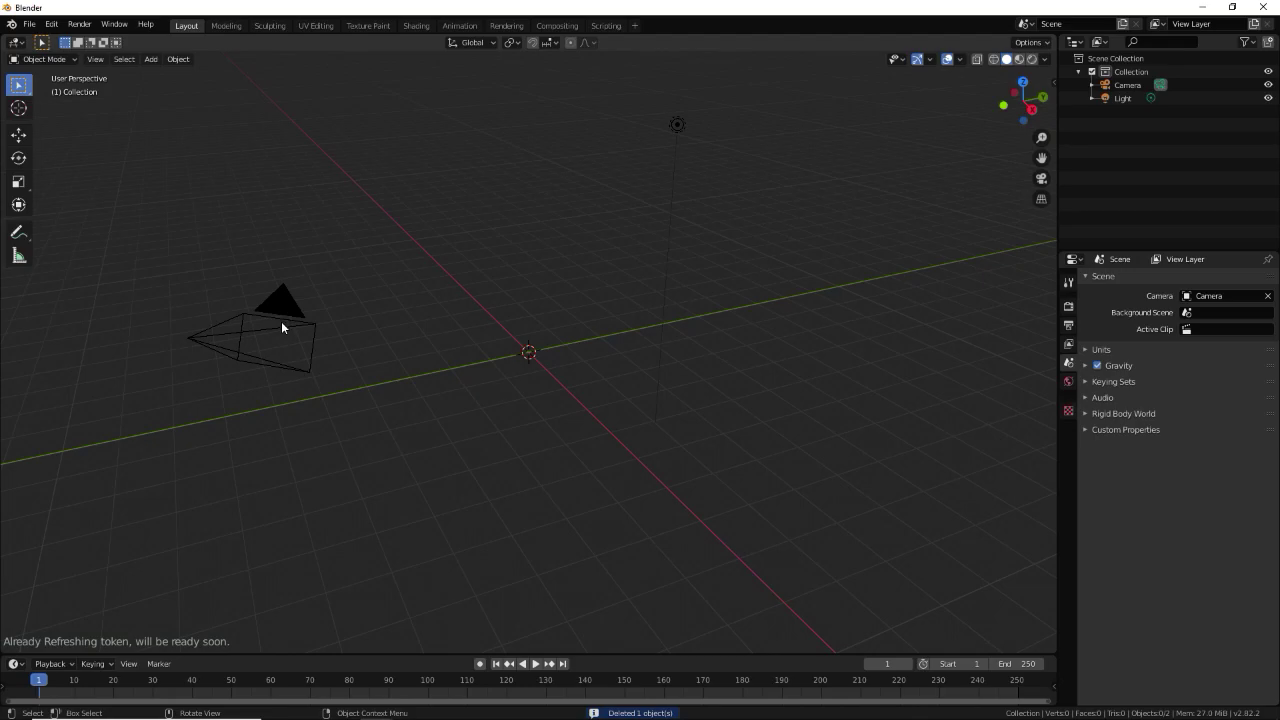
Set the camera's location to 0, 0, 0
left_click(251, 335)
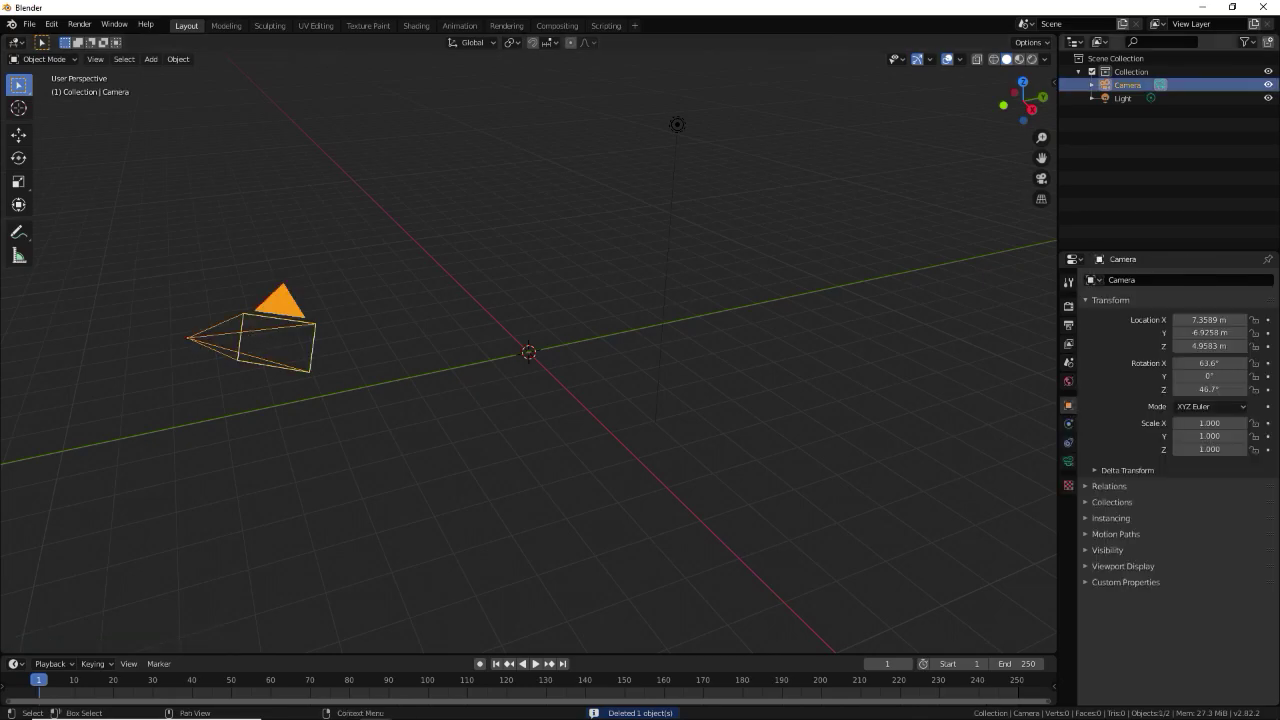
left_click(1054, 85)
left_click(1210, 320)
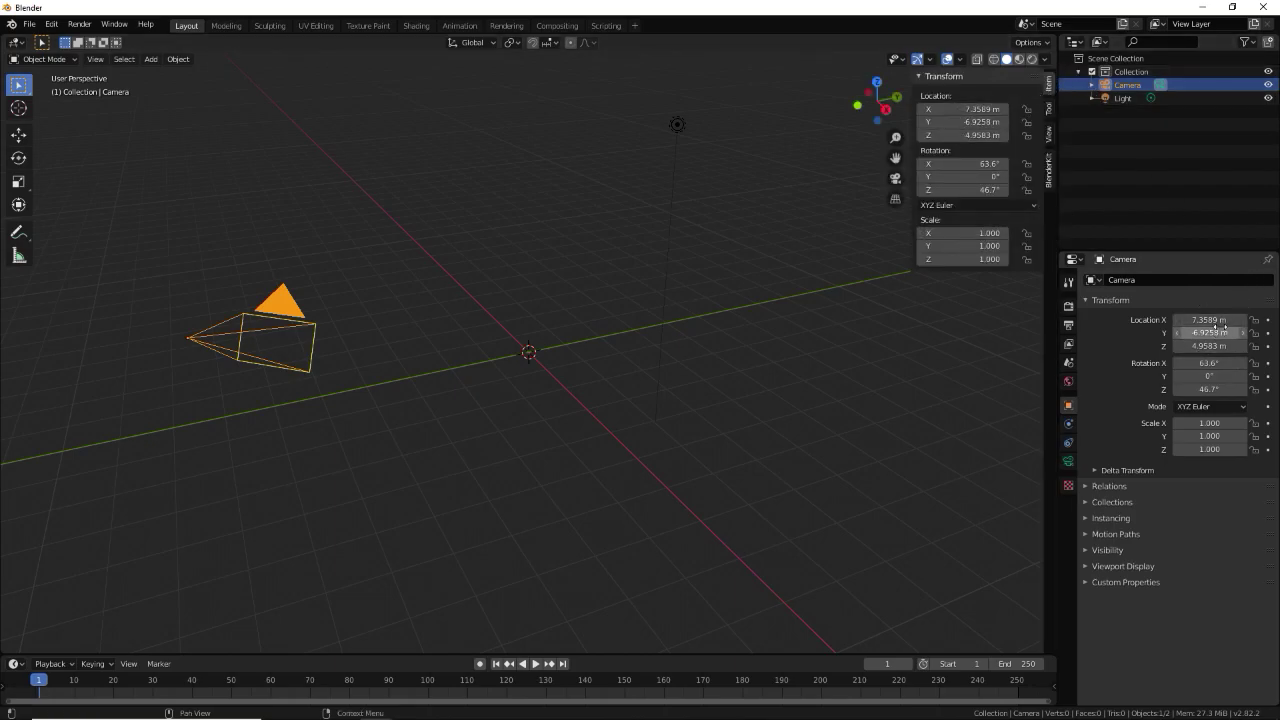
type("0")
key("Tab")
type("0")
key("Tab")
type("0")
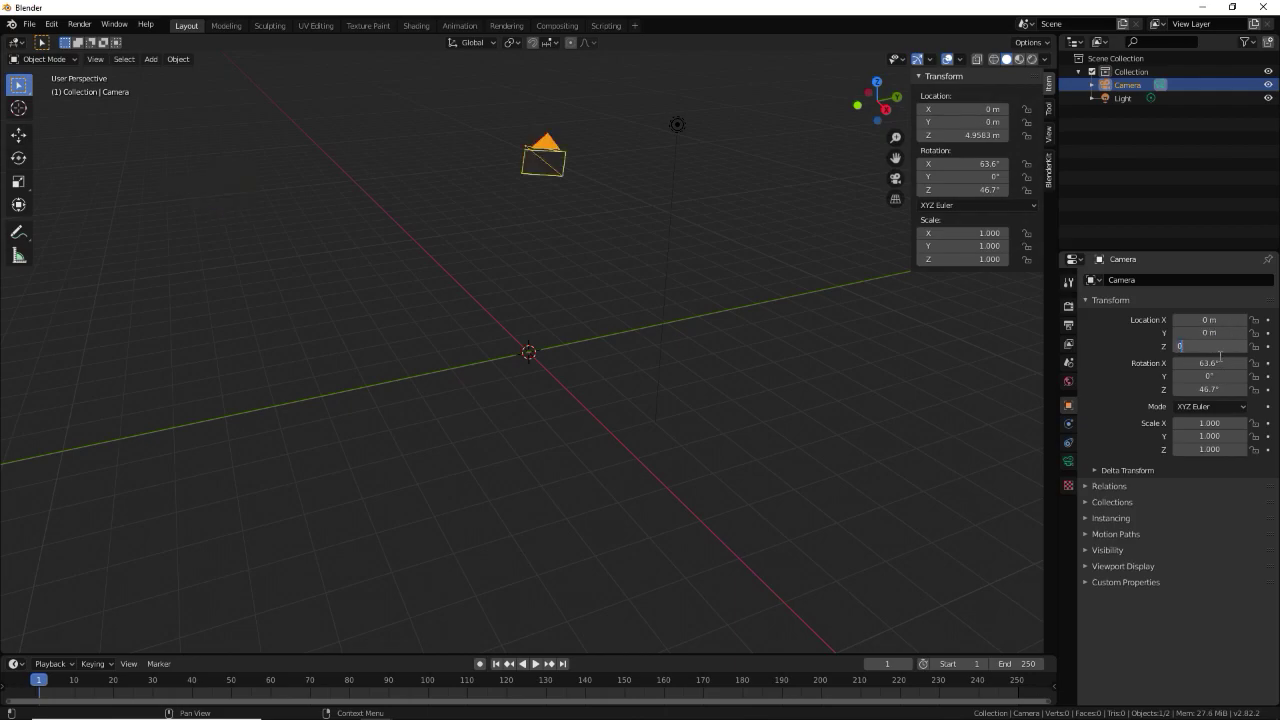
key("Return")
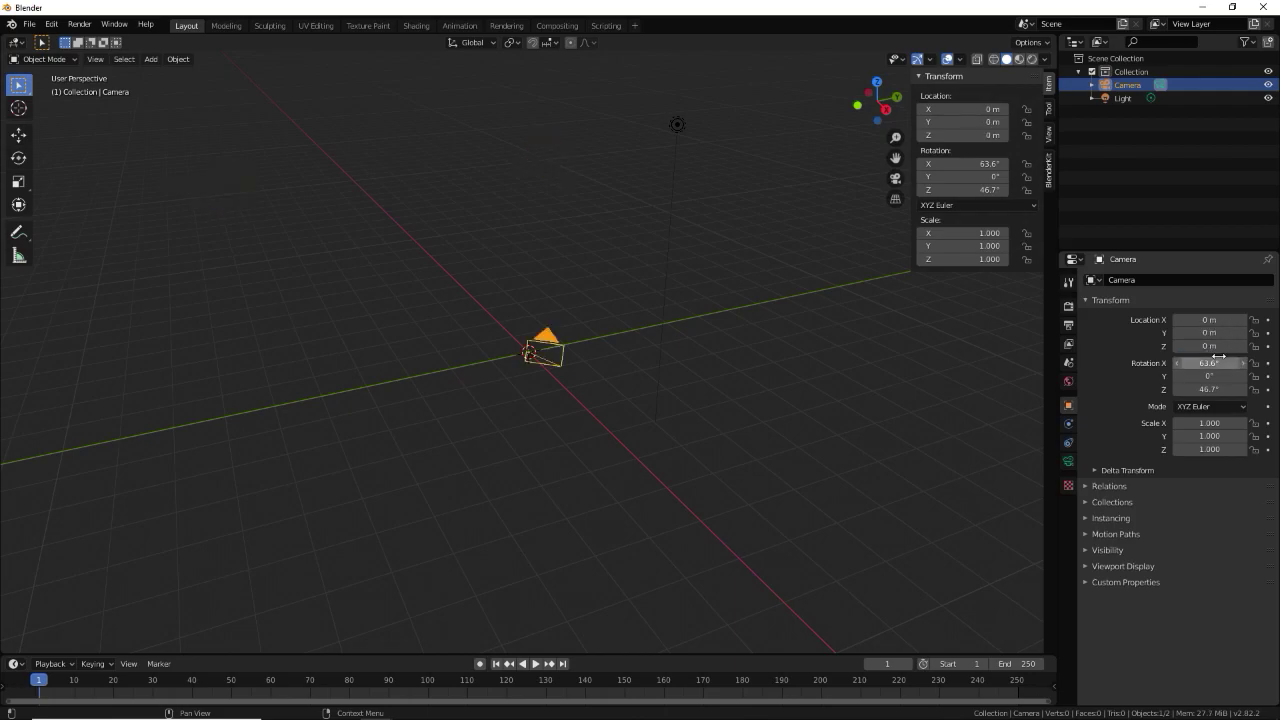
Set the camera's rotation to 0, 0, 0 so it looks straight down
left_click(1214, 361)
type("0")
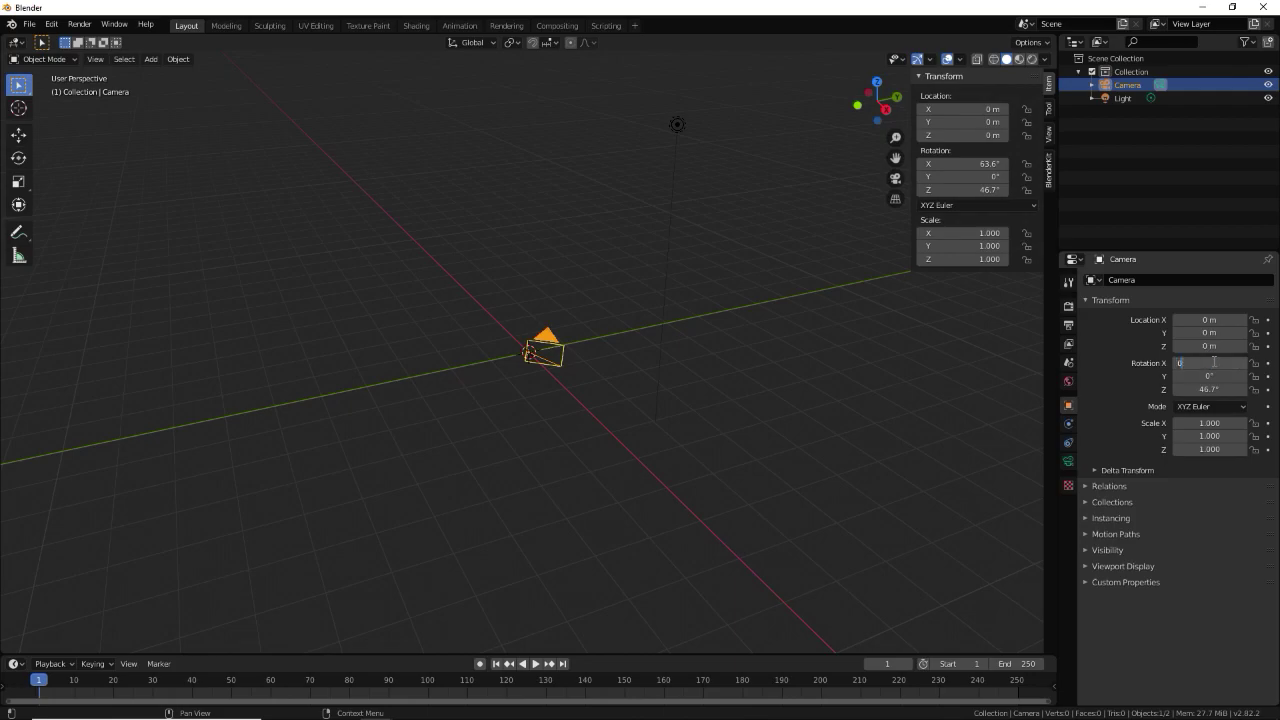
key("Tab")
type("0")
key("Tab")
type("0")
key("Return")
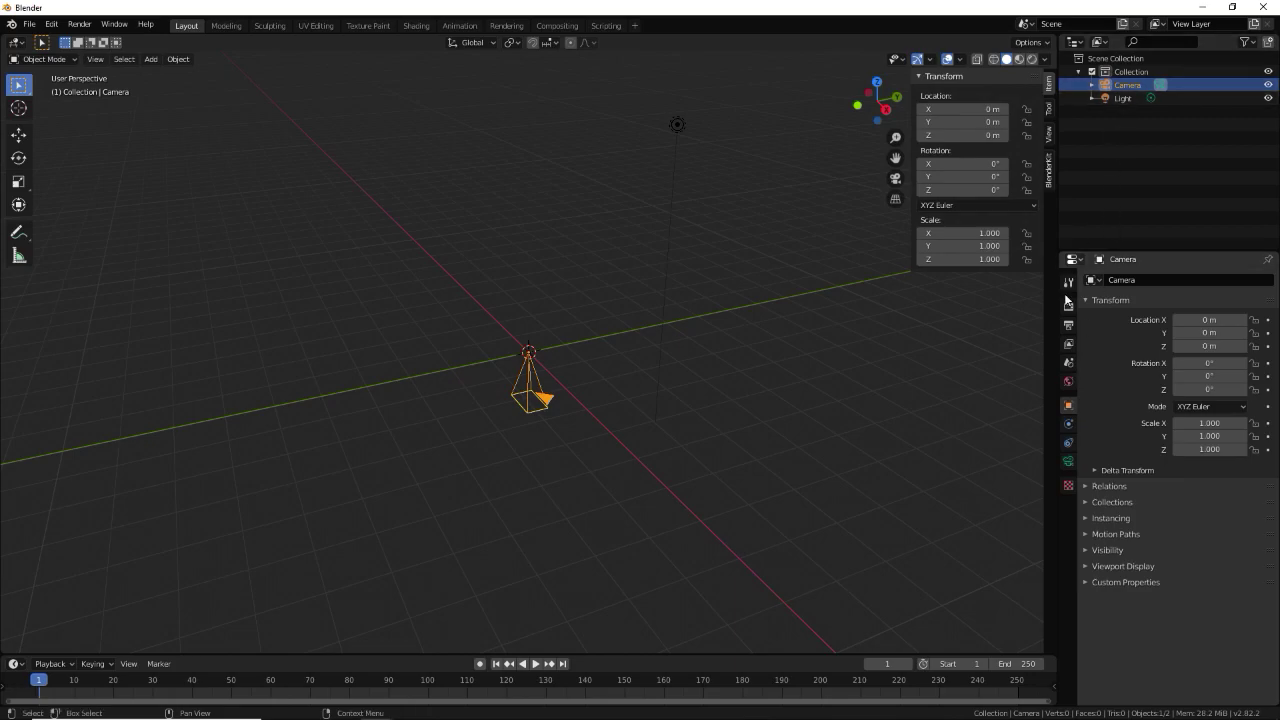
Make the camera Orthographic and raise it along Z to about 2.4 m
left_click(1068, 462)
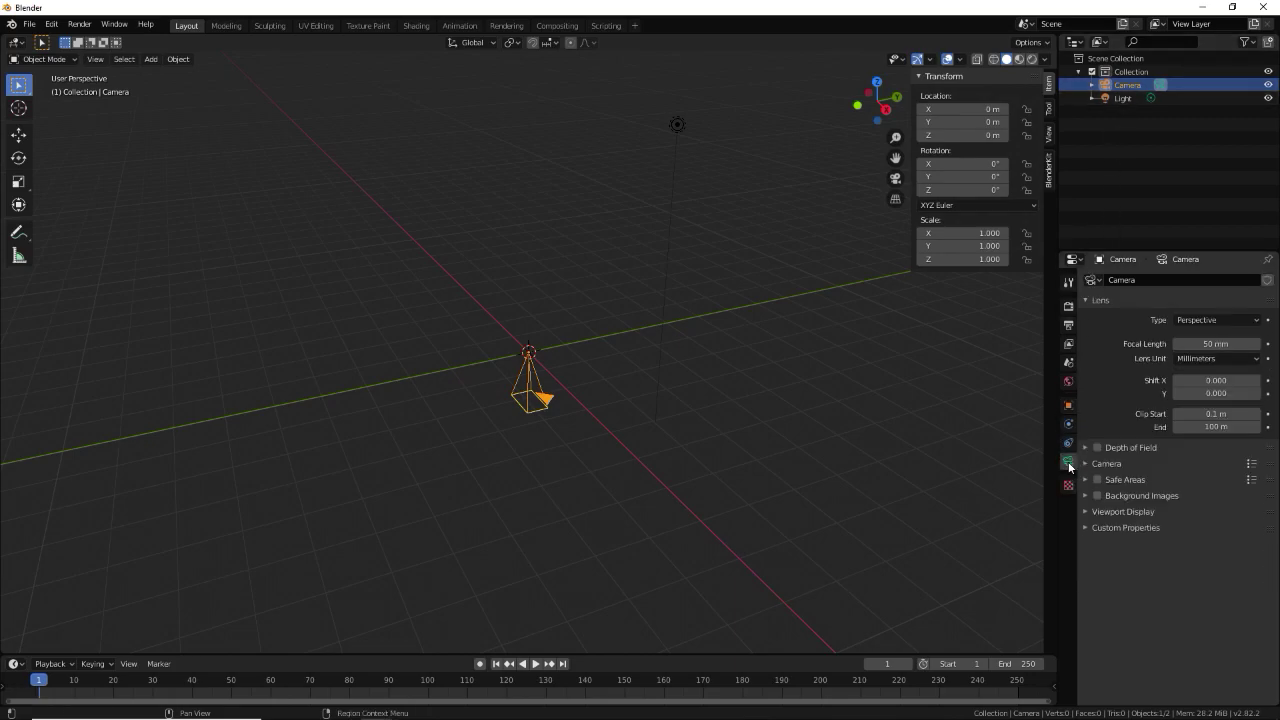
left_click(1196, 319)
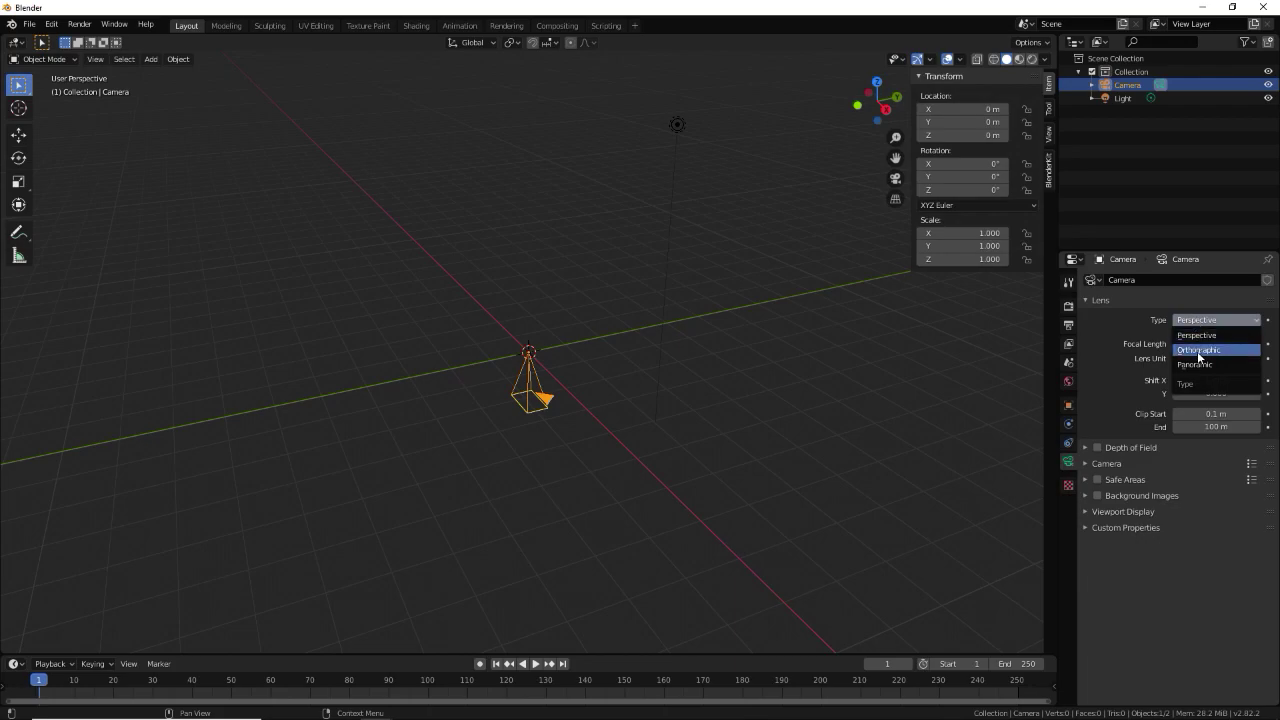
left_click(1199, 350)
key("g")
key("z")
left_click(605, 315)
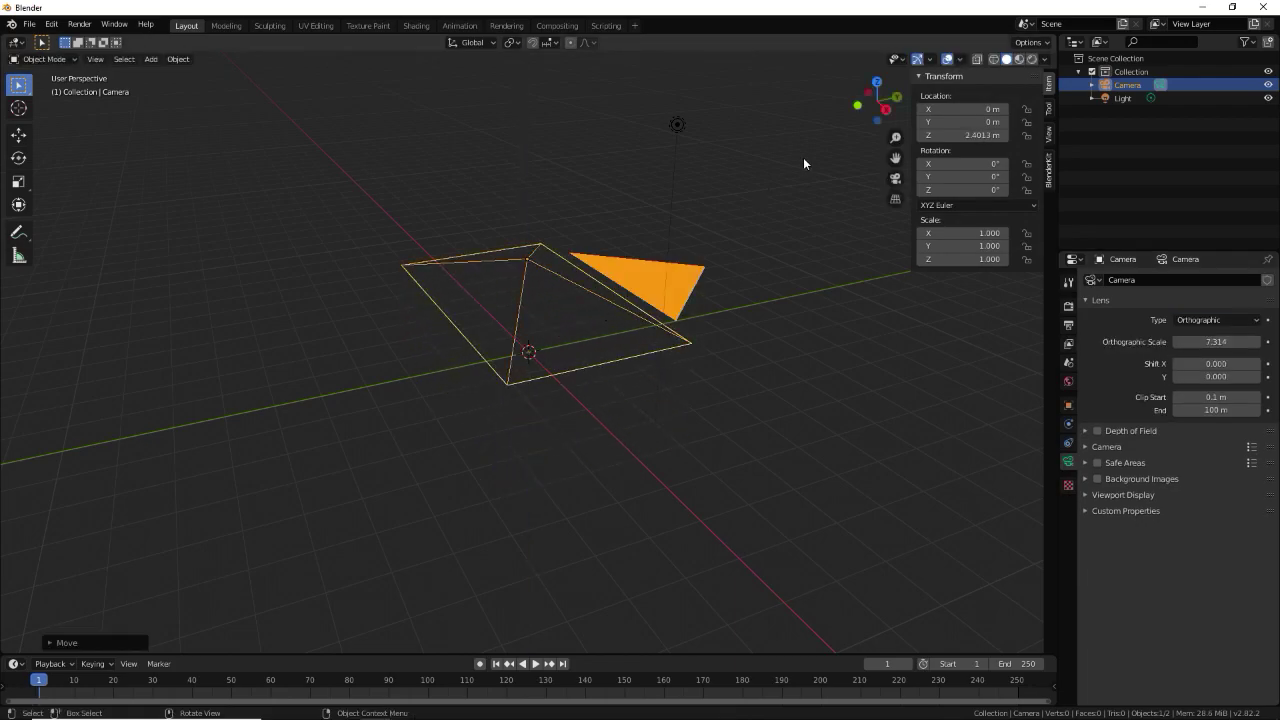
left_click(29, 23)
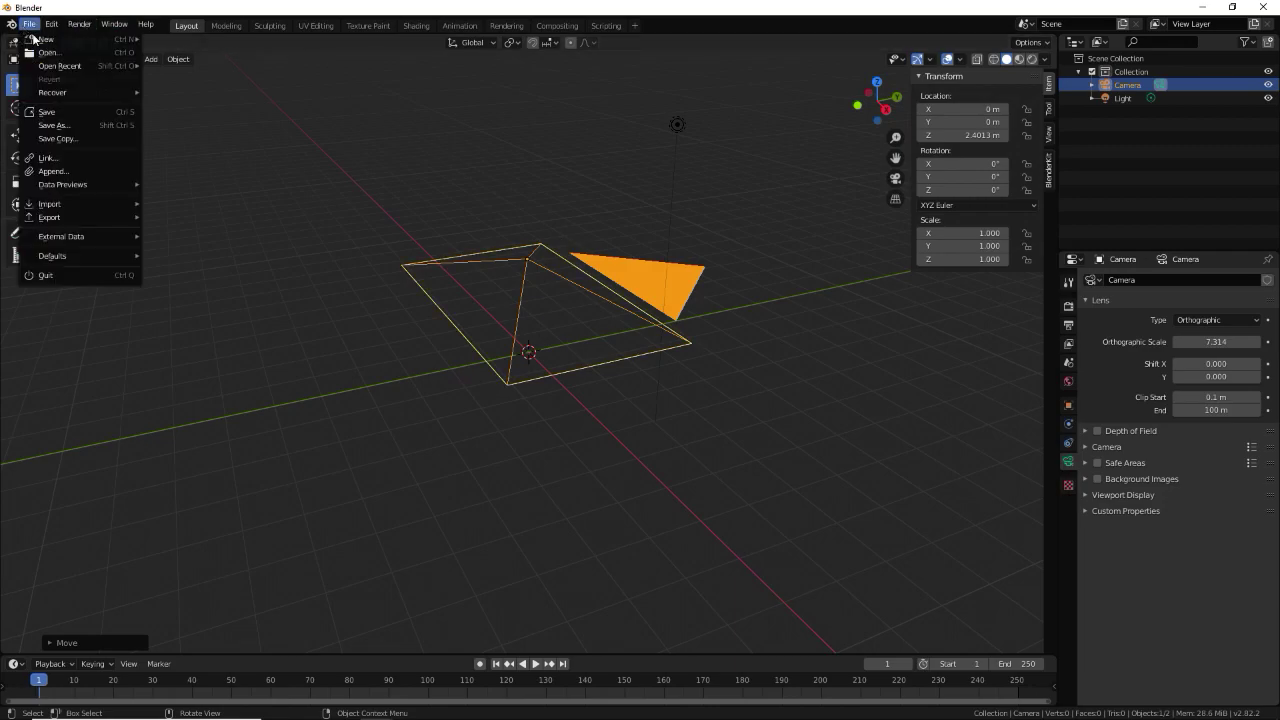
mouse_move(50, 204)
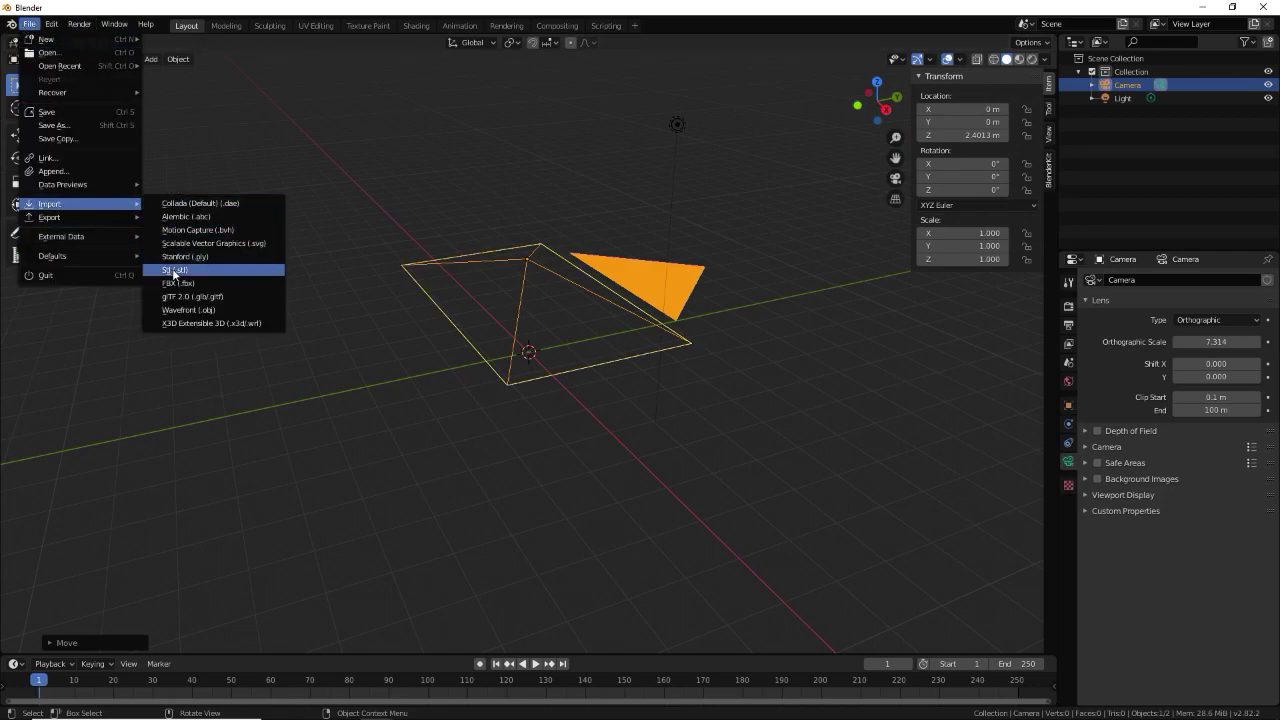
Import XwingFull.stl from the tuto folder and orbit to look down on it
left_click(172, 267)
left_click(340, 499)
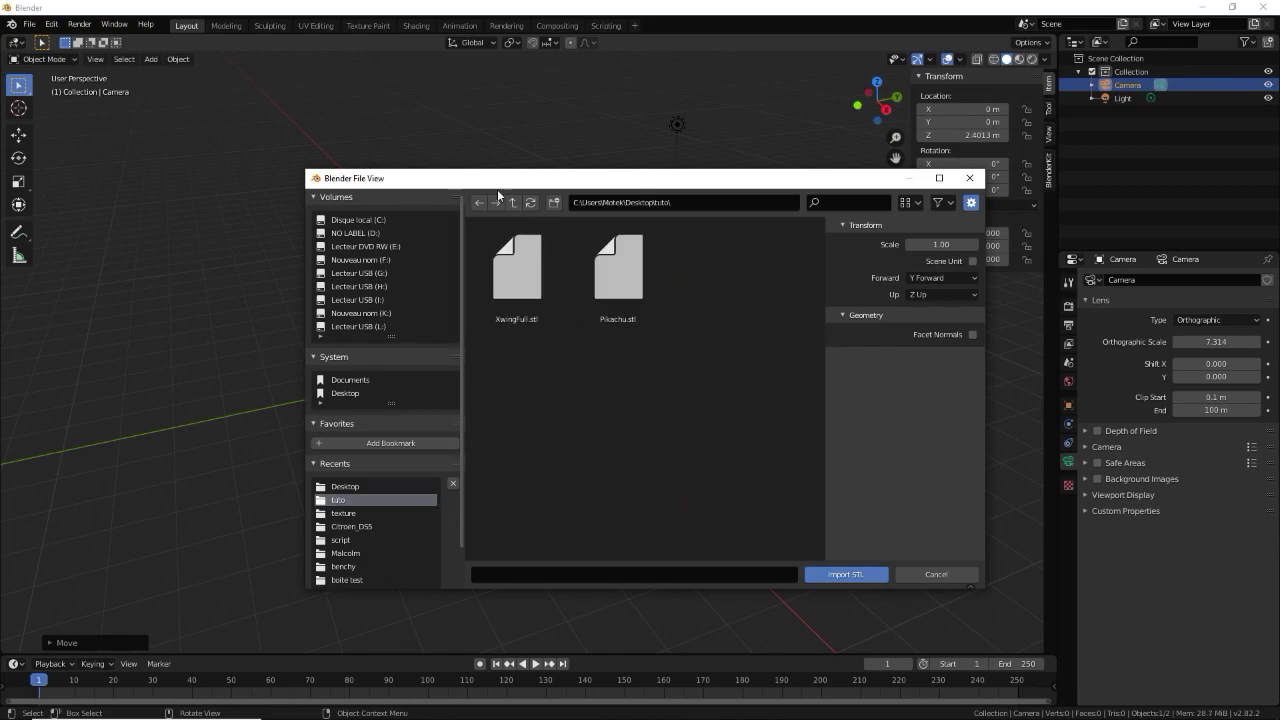
double_click(531, 294)
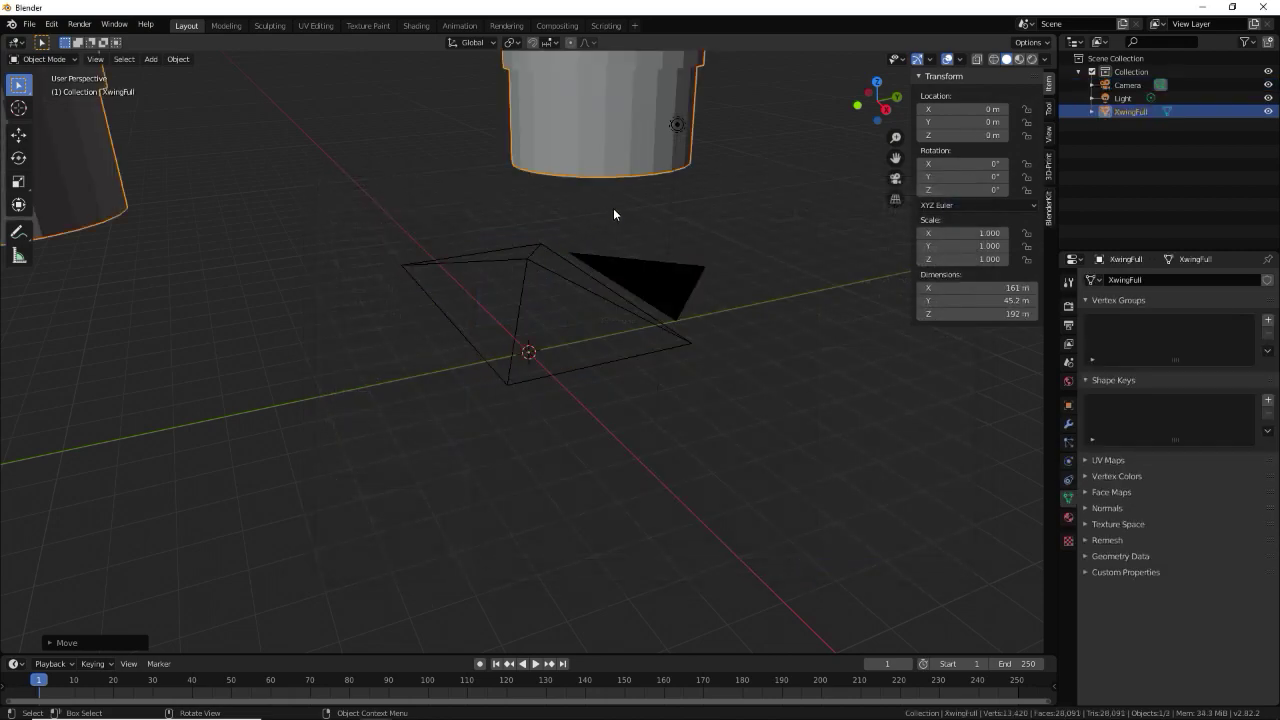
scroll(620, 287, "down", 3)
scroll(620, 287, "down", 3)
middle_click_drag(648, 288, 570, 341)
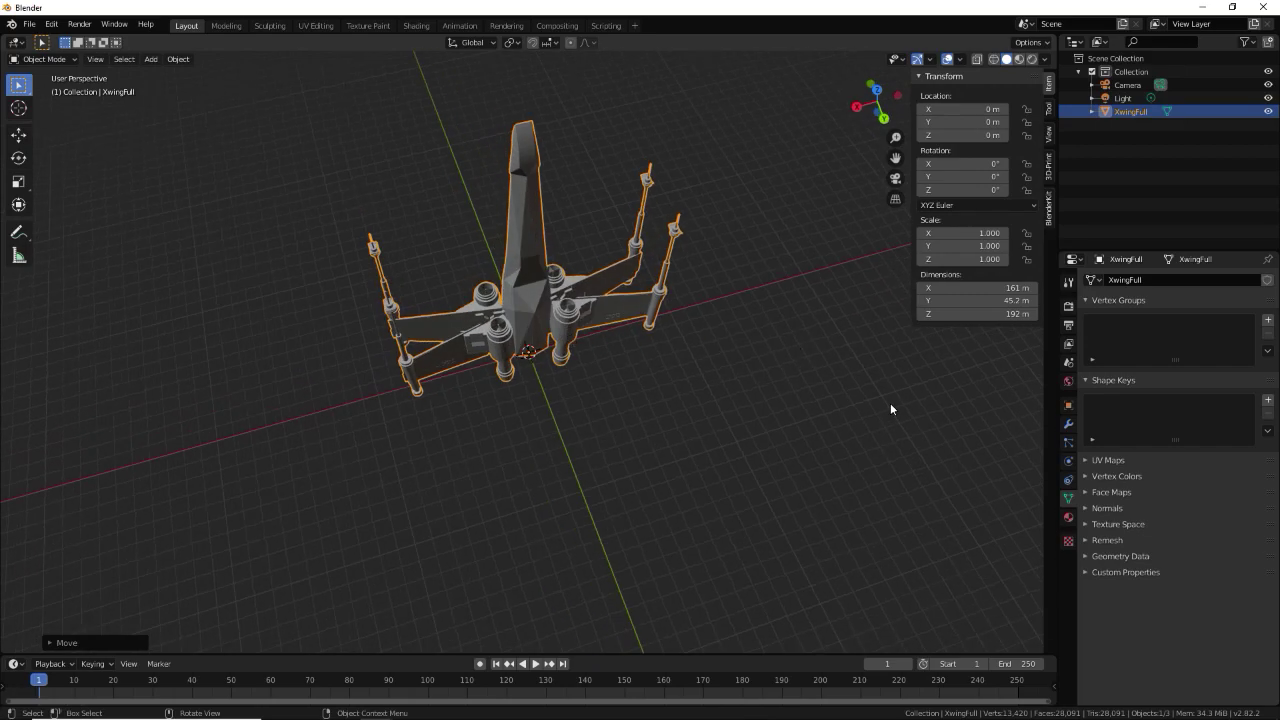
Scale the X-wing down to 0.013, keeping it at the origin
key("s")
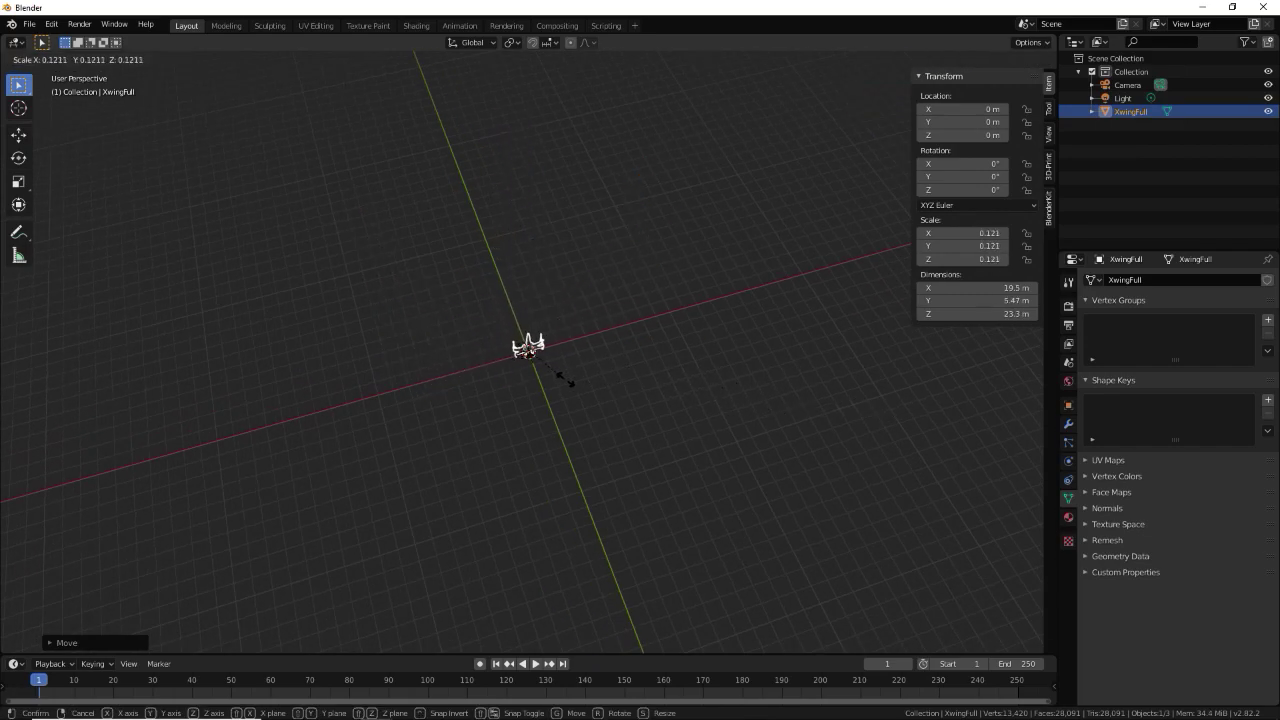
left_click(553, 376)
scroll(536, 405, "up", 3)
scroll(536, 405, "up", 3)
mouse_move(474, 461)
middle_mouse_down()
mouse_move(622, 399)
mouse_move(636, 409)
middle_mouse_up()
key("g")
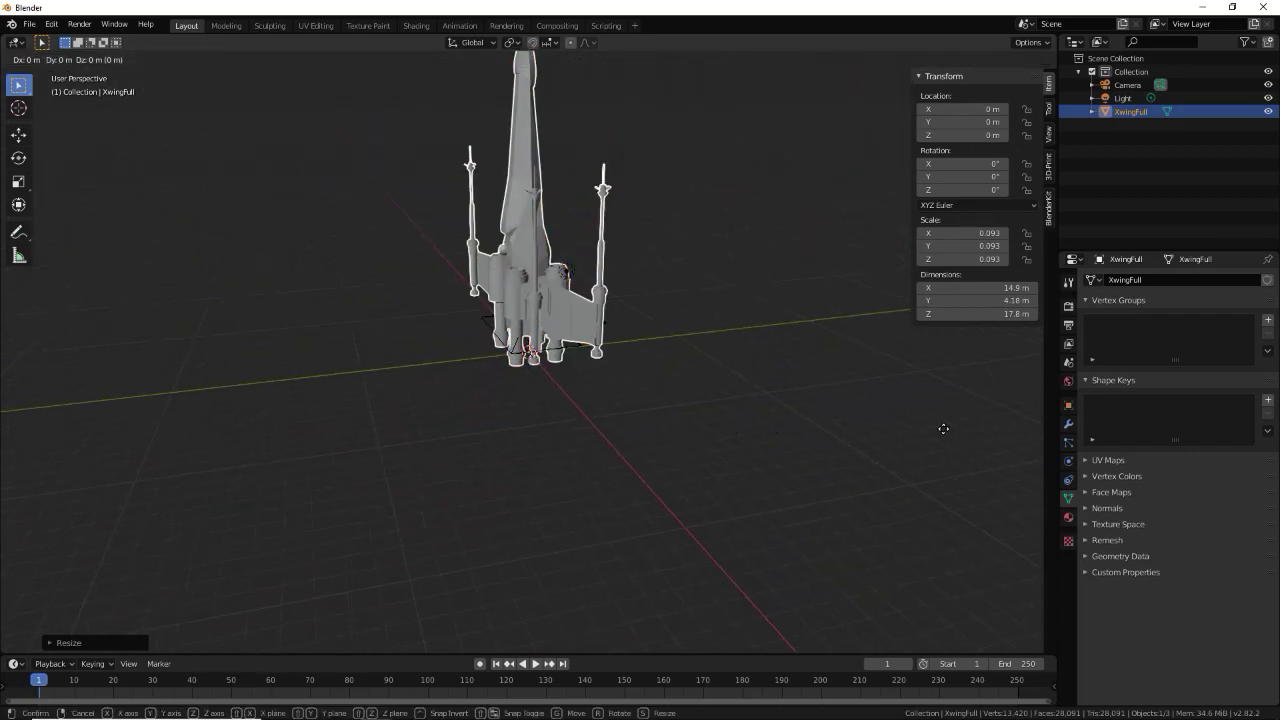
right_click(943, 428)
key("s")
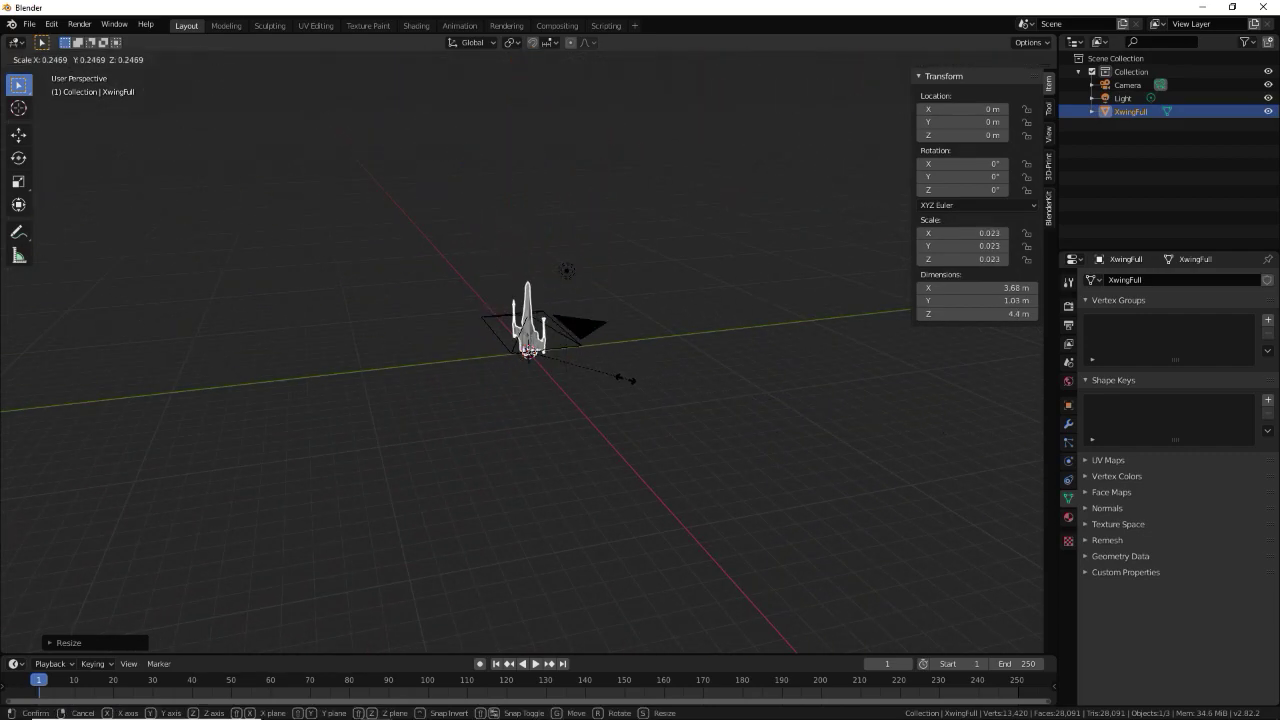
left_click(580, 376)
middle_click_drag(579, 372, 726, 391)
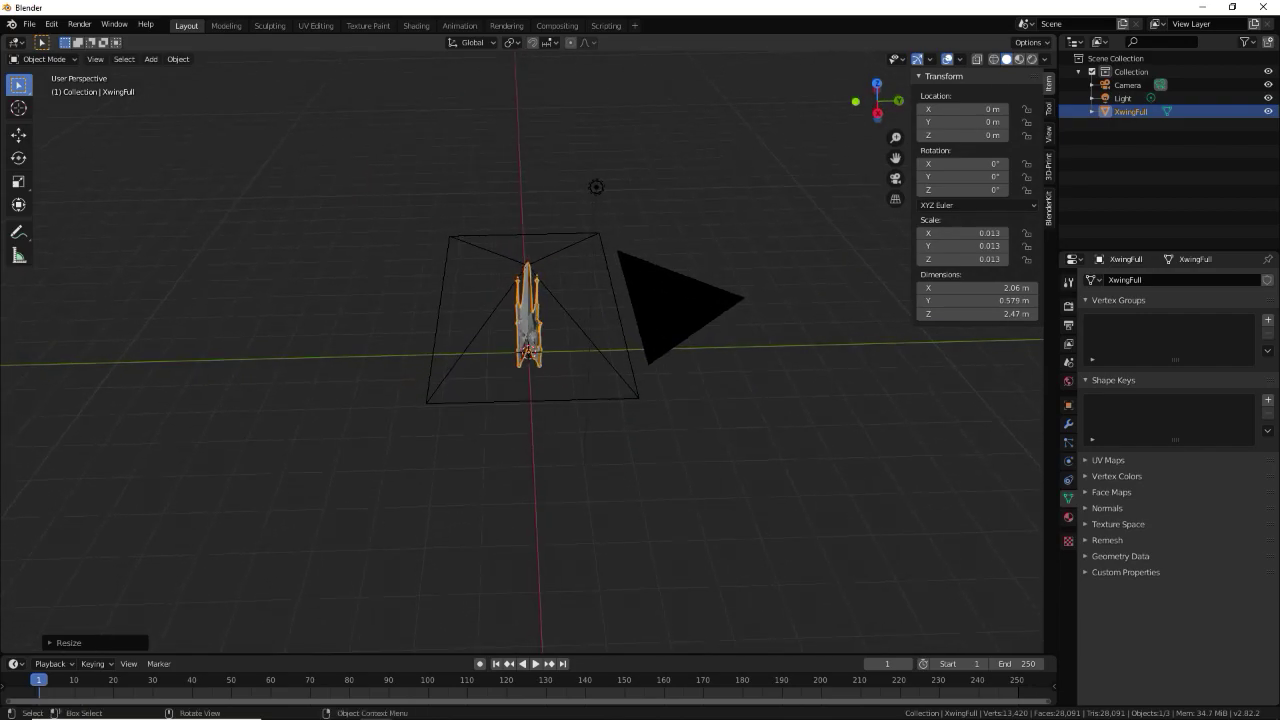
Rotate the X-wing -90° on X to lie flat, then view through the camera
key("r")
key("x")
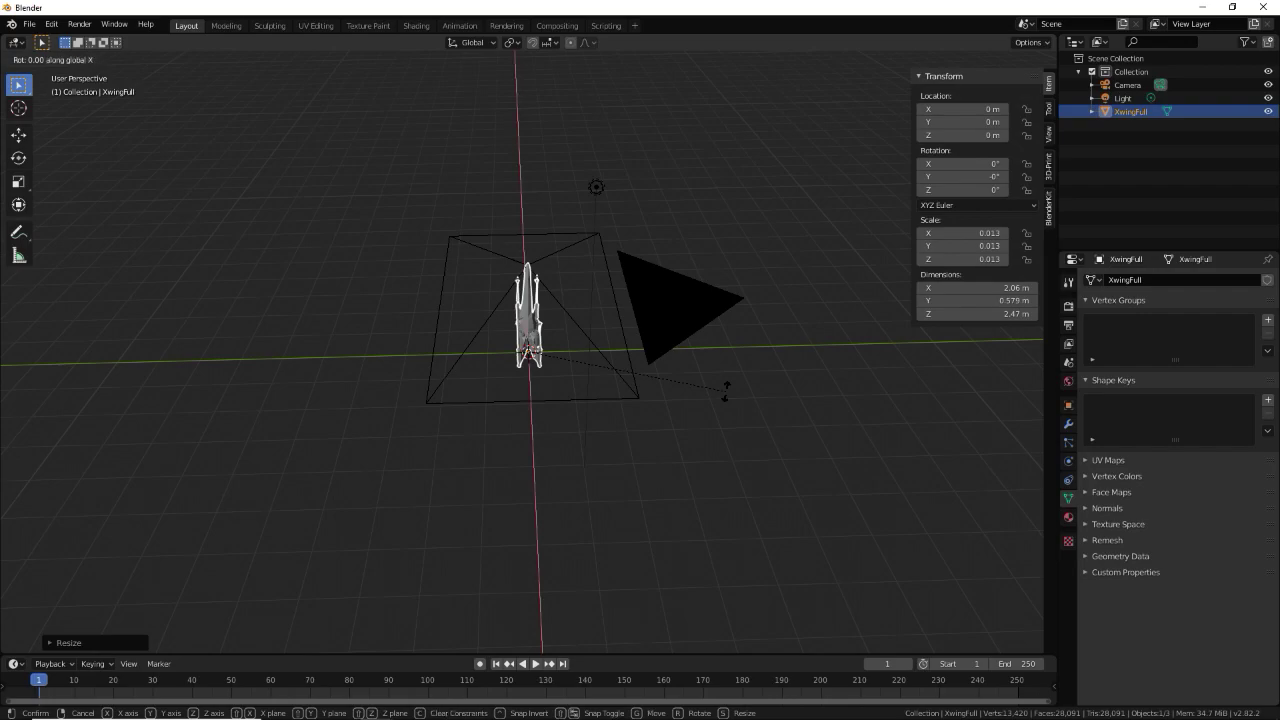
left_click(729, 394)
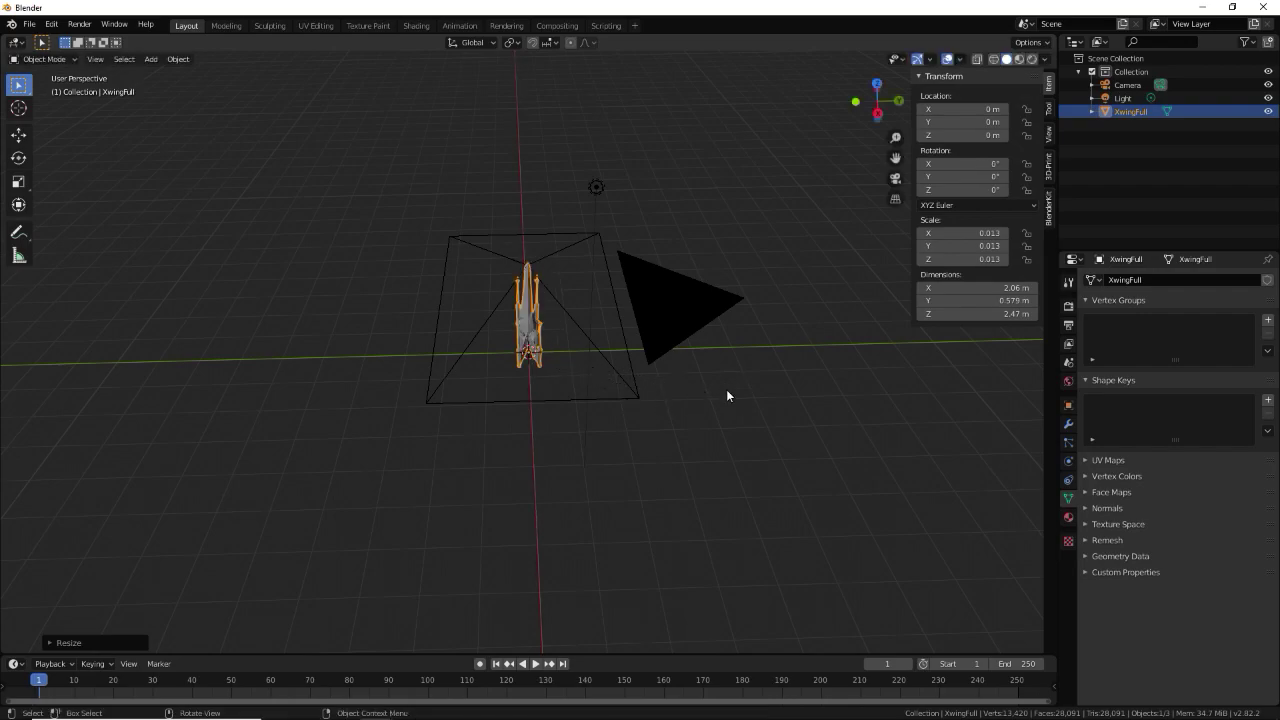
key("y")
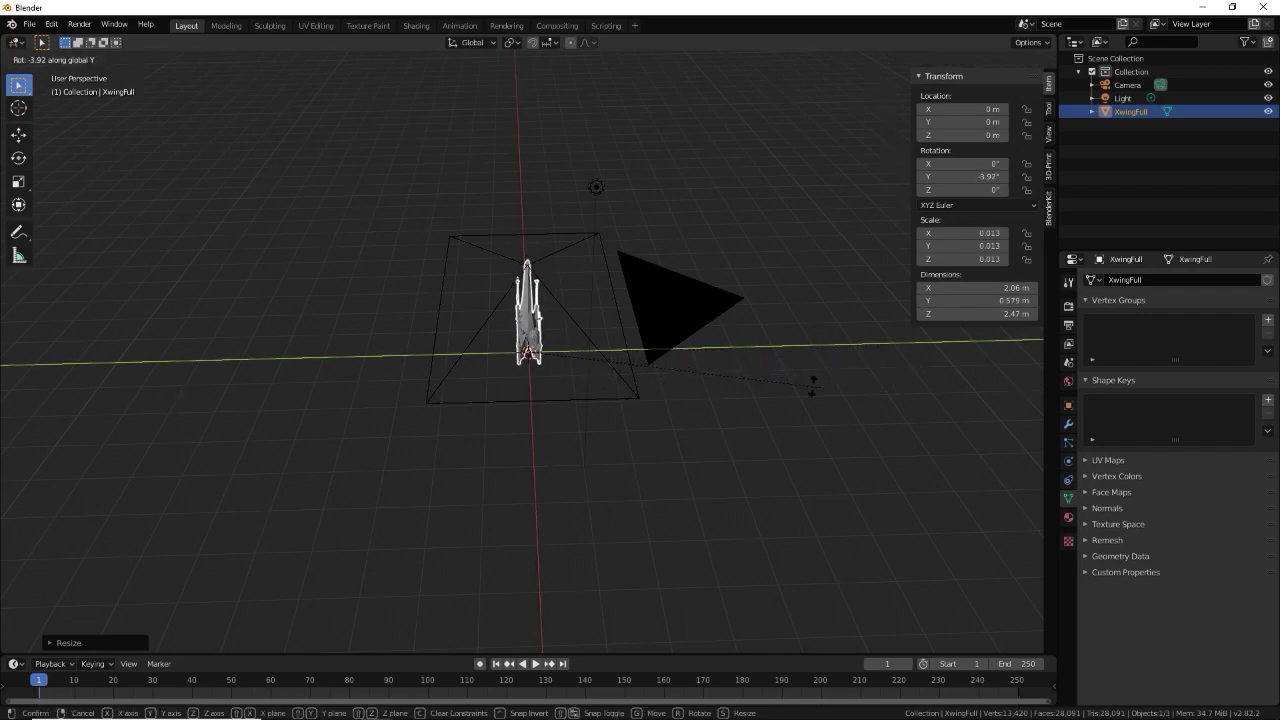
right_click(608, 393)
key("r")
key("x")
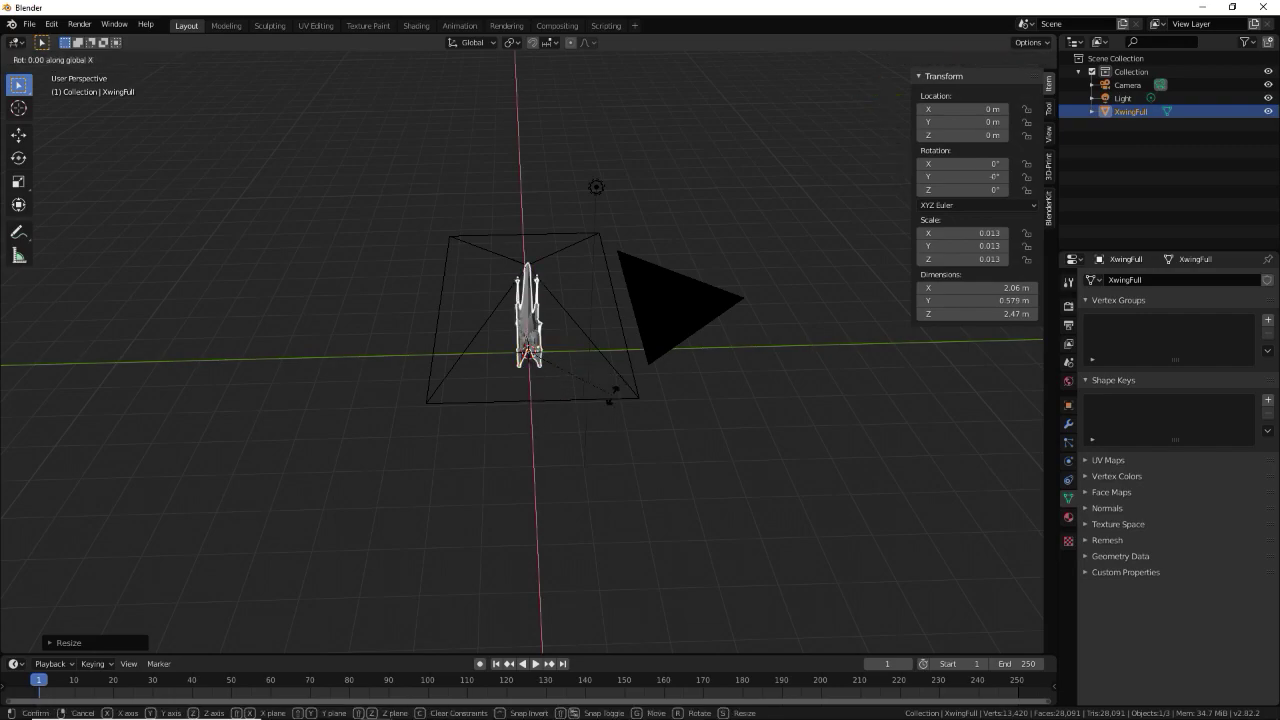
type("-90")
key("Return")
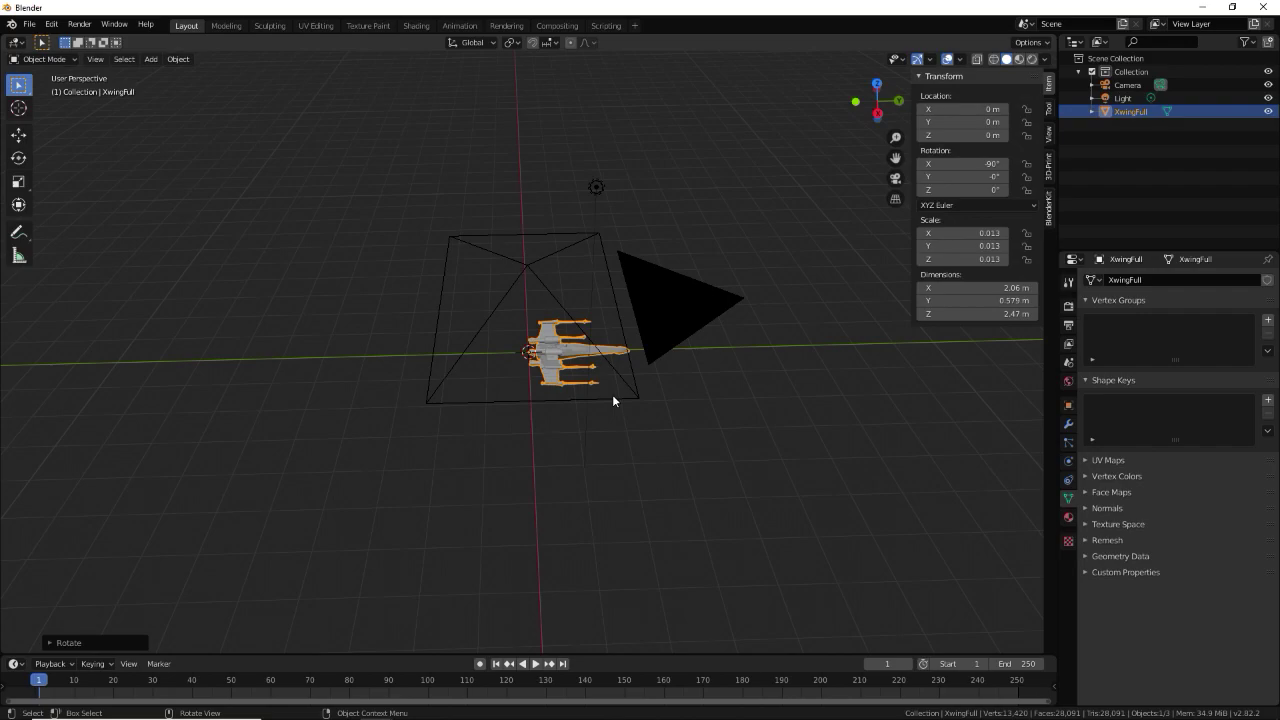
scroll(577, 380, "up", 5)
scroll(577, 380, "down", 2)
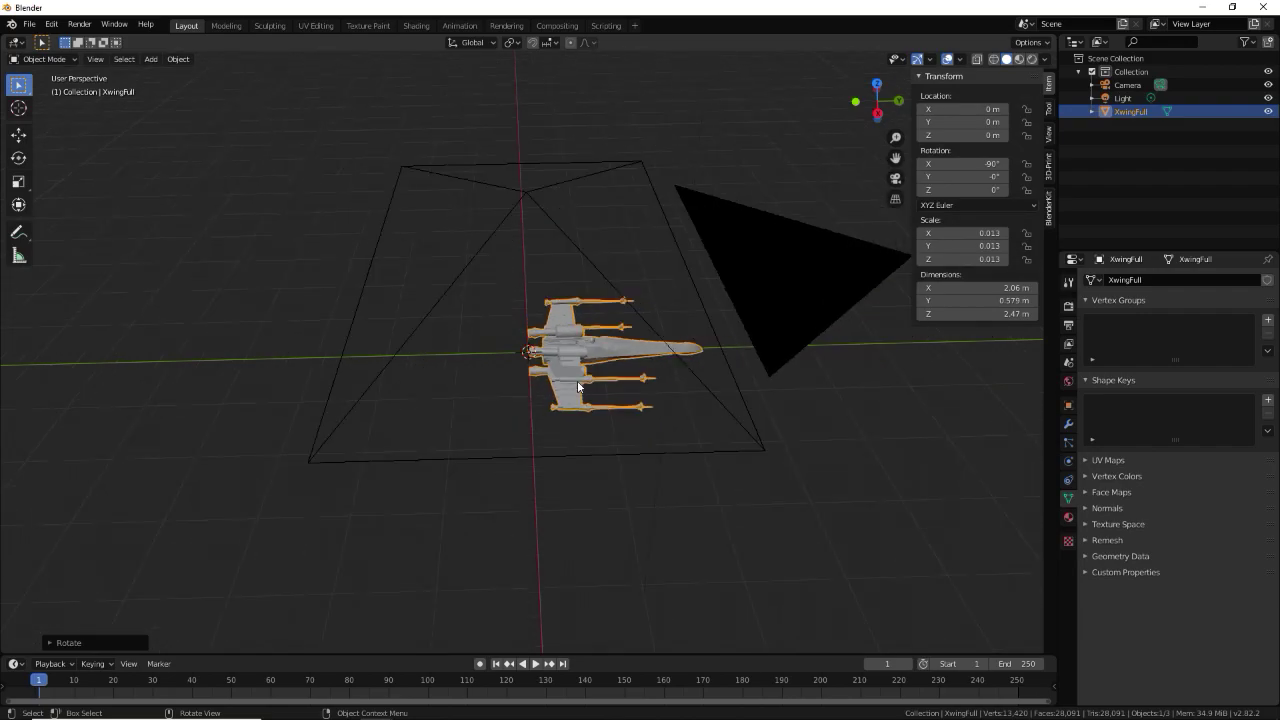
key("KP_0")
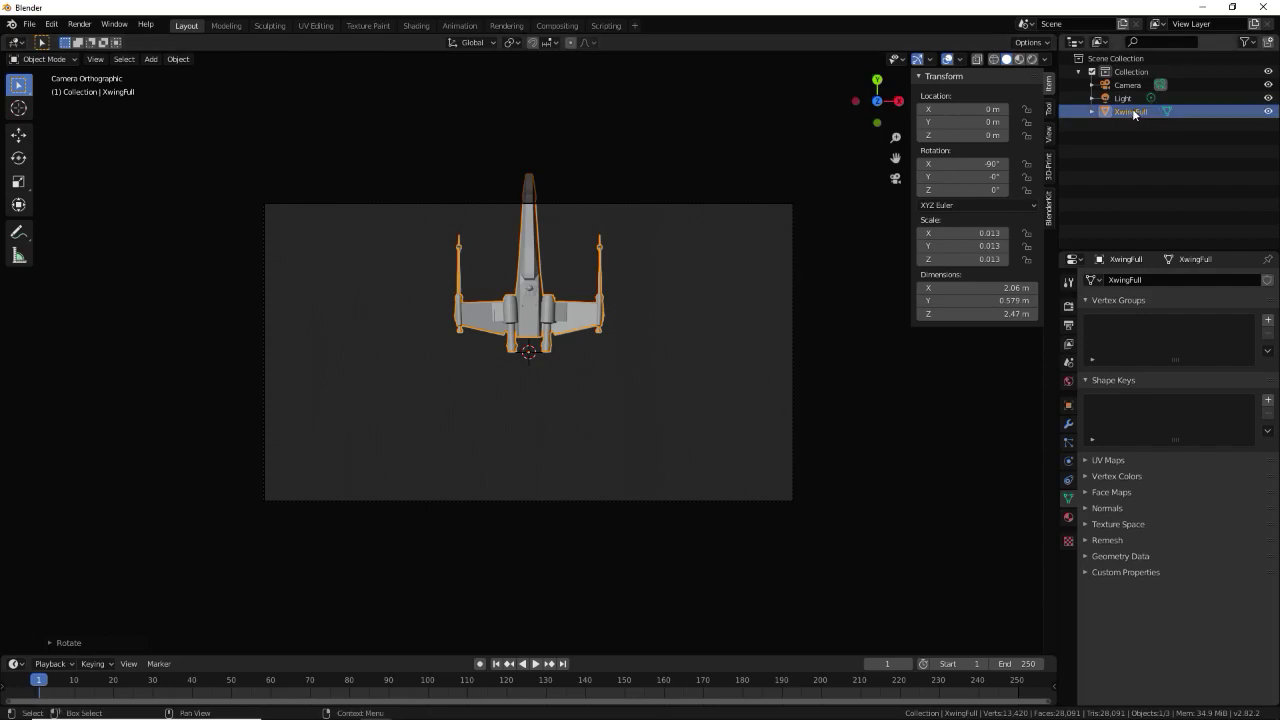
Move the X-wing along Y to -1.2452 m, then select the camera and show Output properties
key("g")
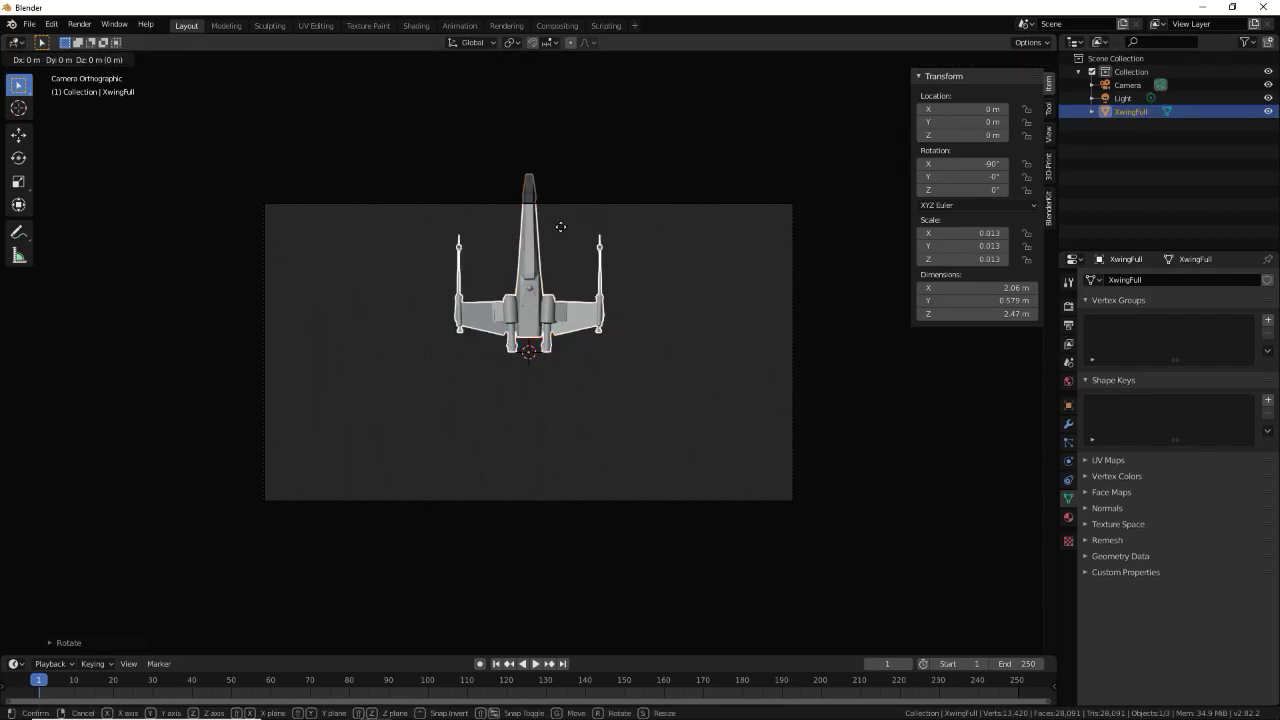
key("x")
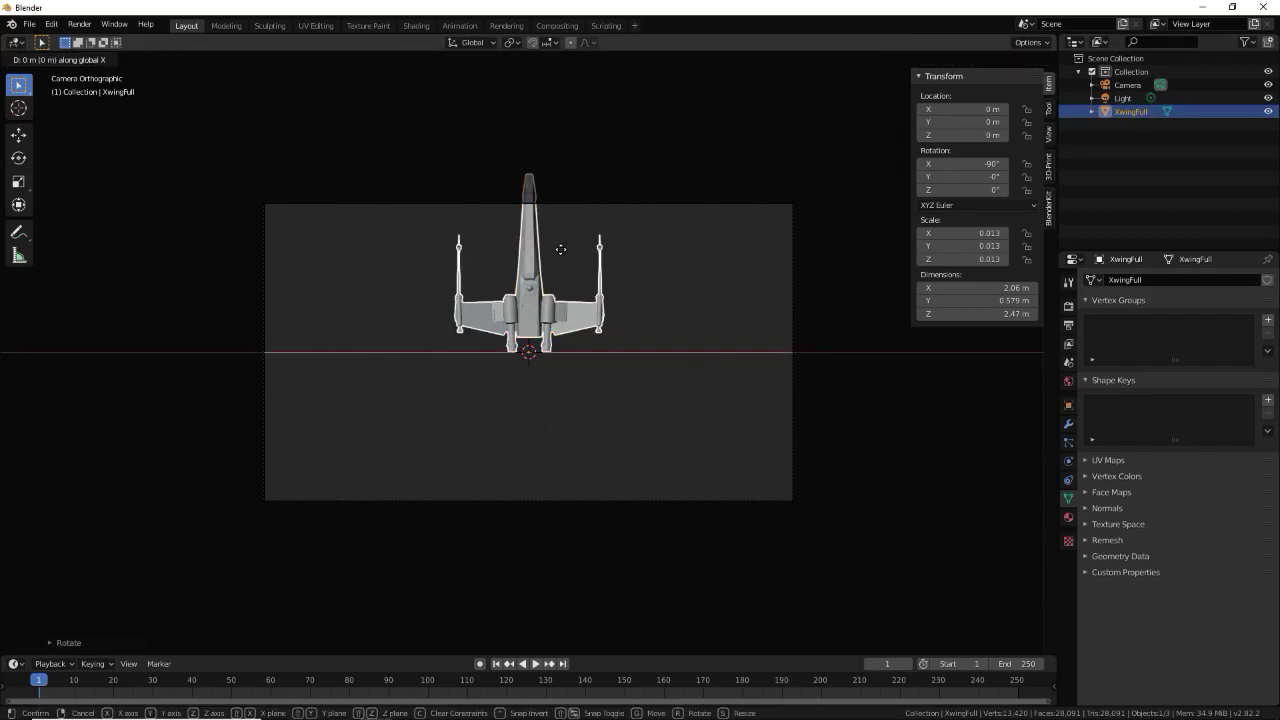
key("y")
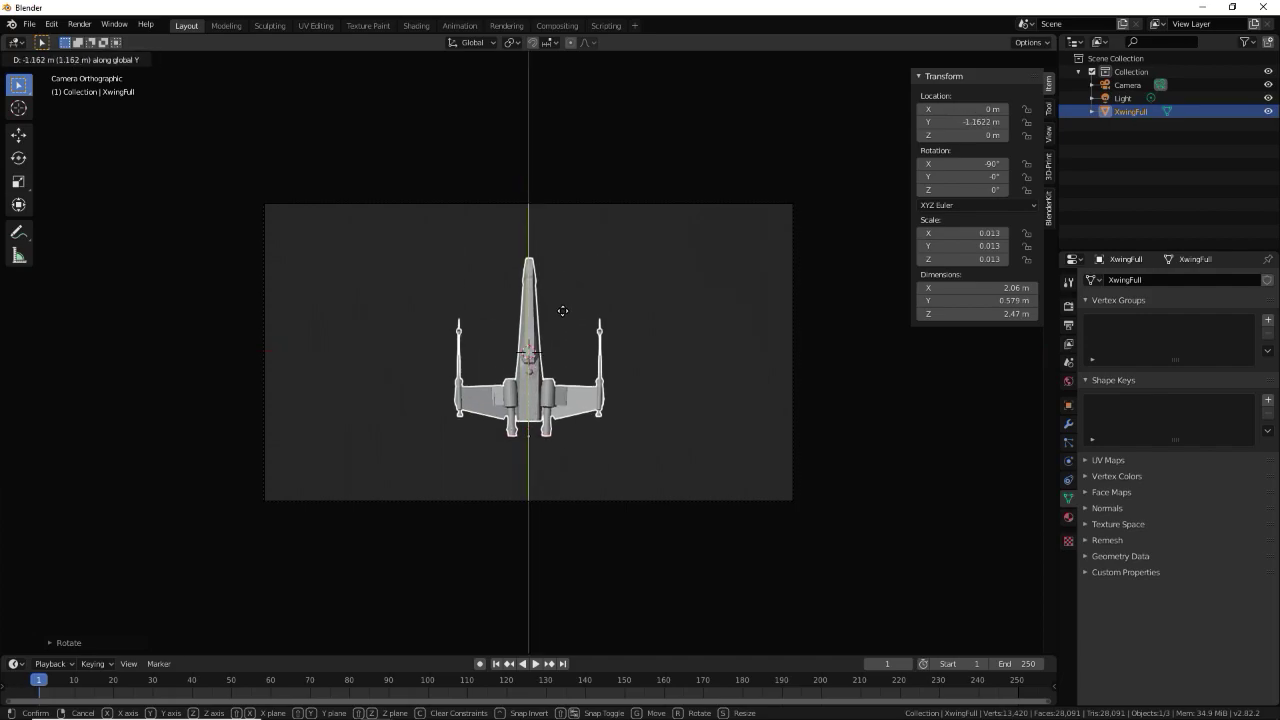
left_click(562, 316)
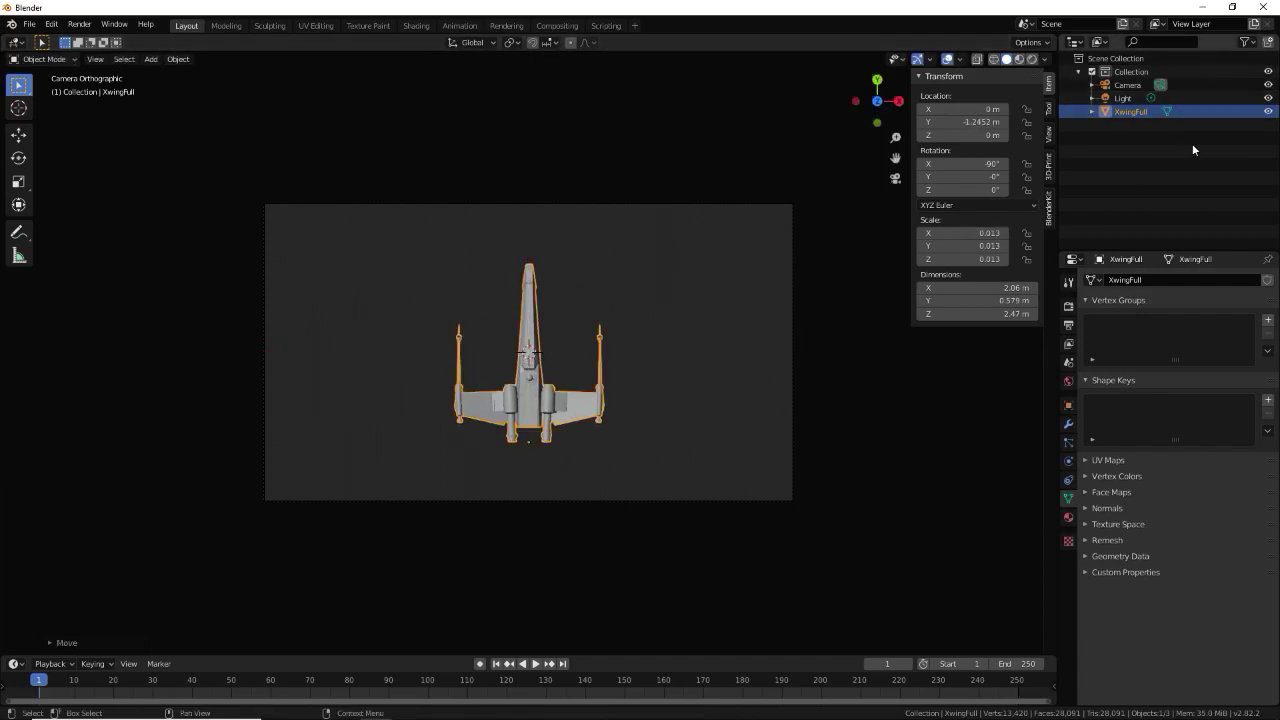
middle_click_drag(749, 342, 606, 297)
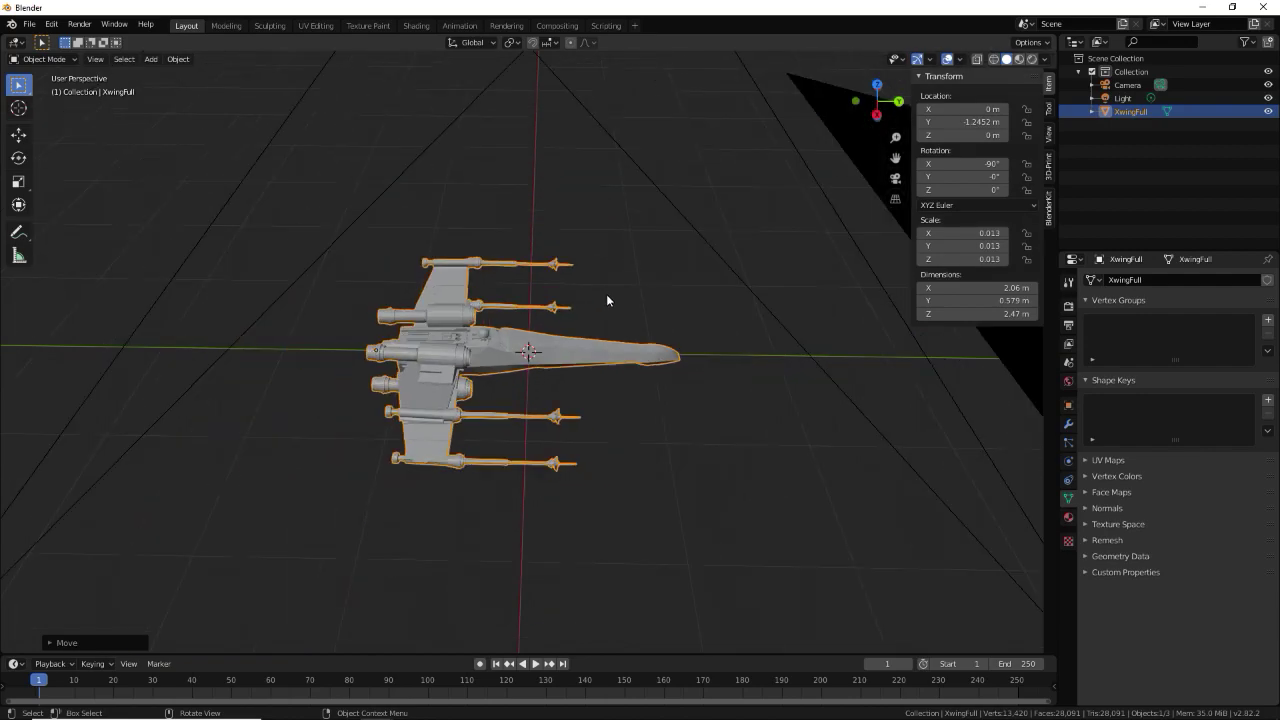
left_click(1127, 85)
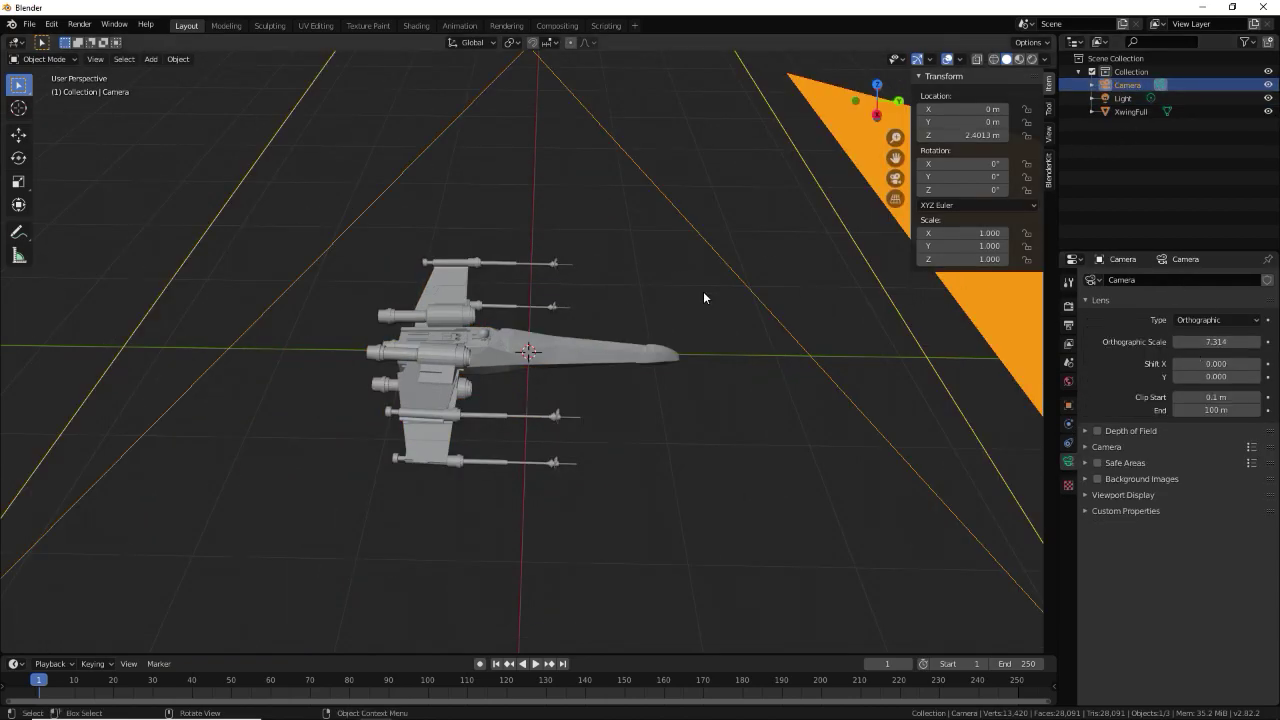
left_click(1068, 325)
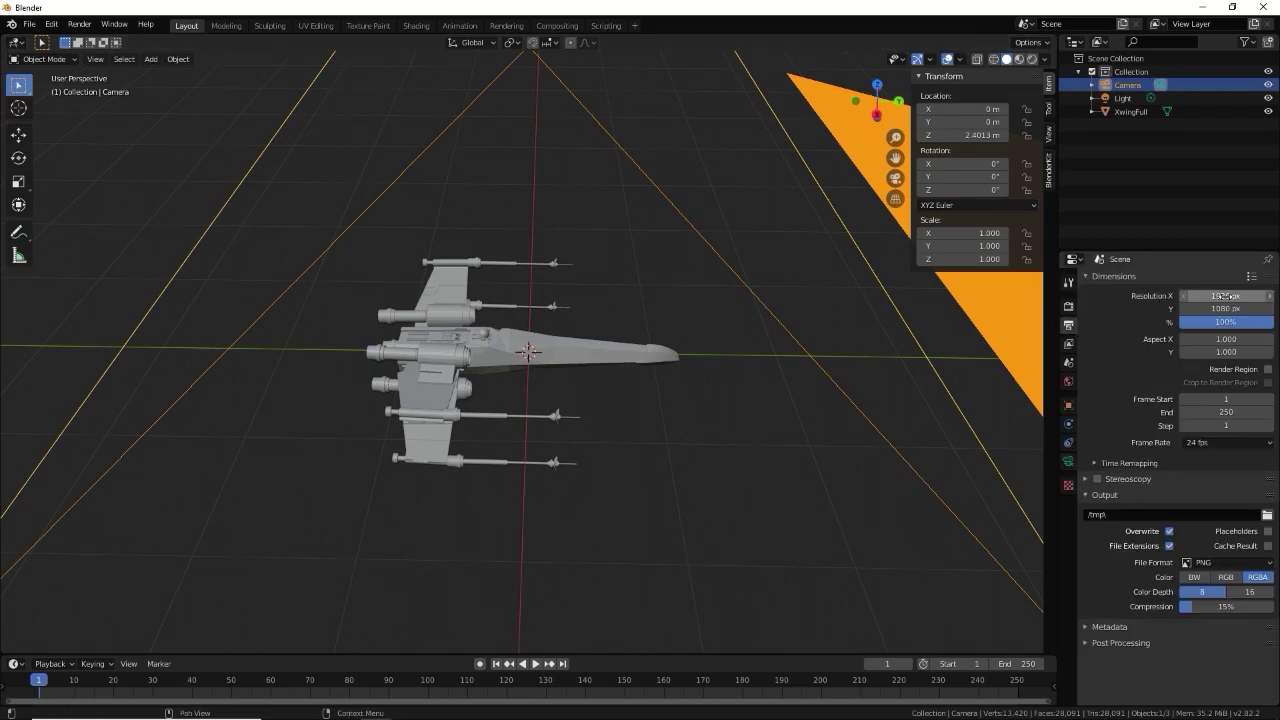
Set Resolution X and Y to 2040 px each, then view through the camera again
left_click(1243, 296)
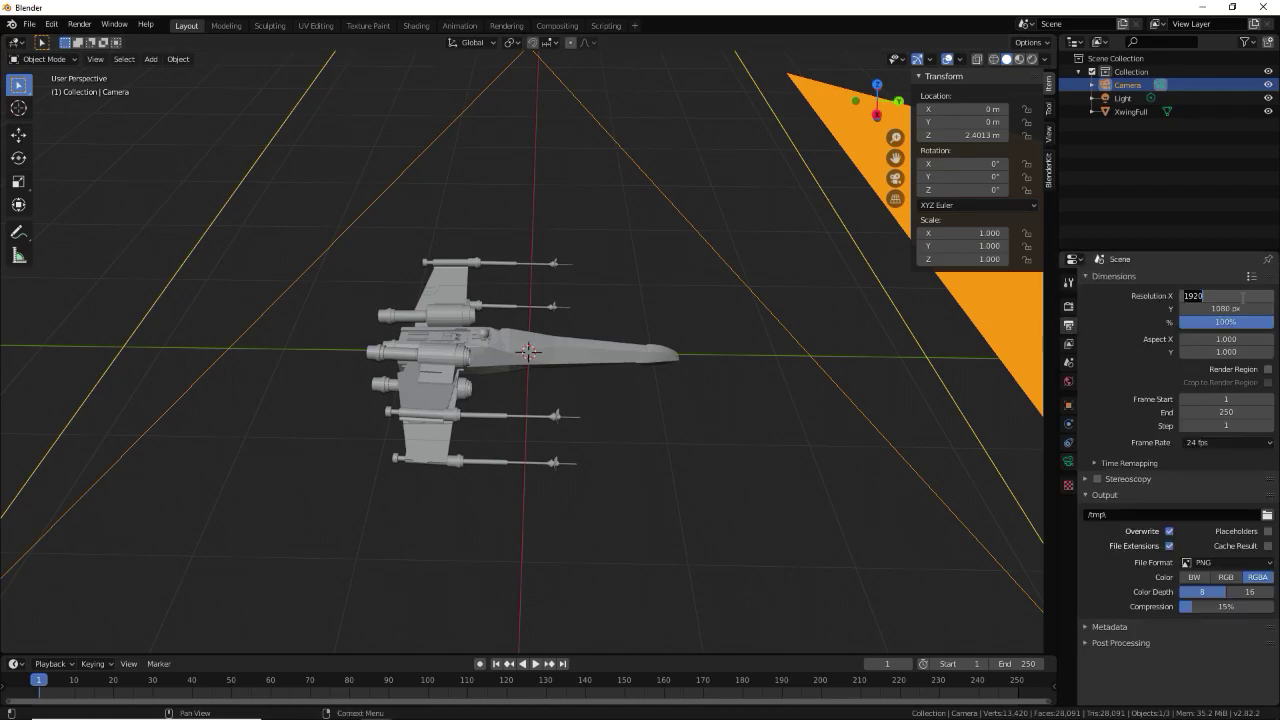
type("2")
key("Tab")
type("2")
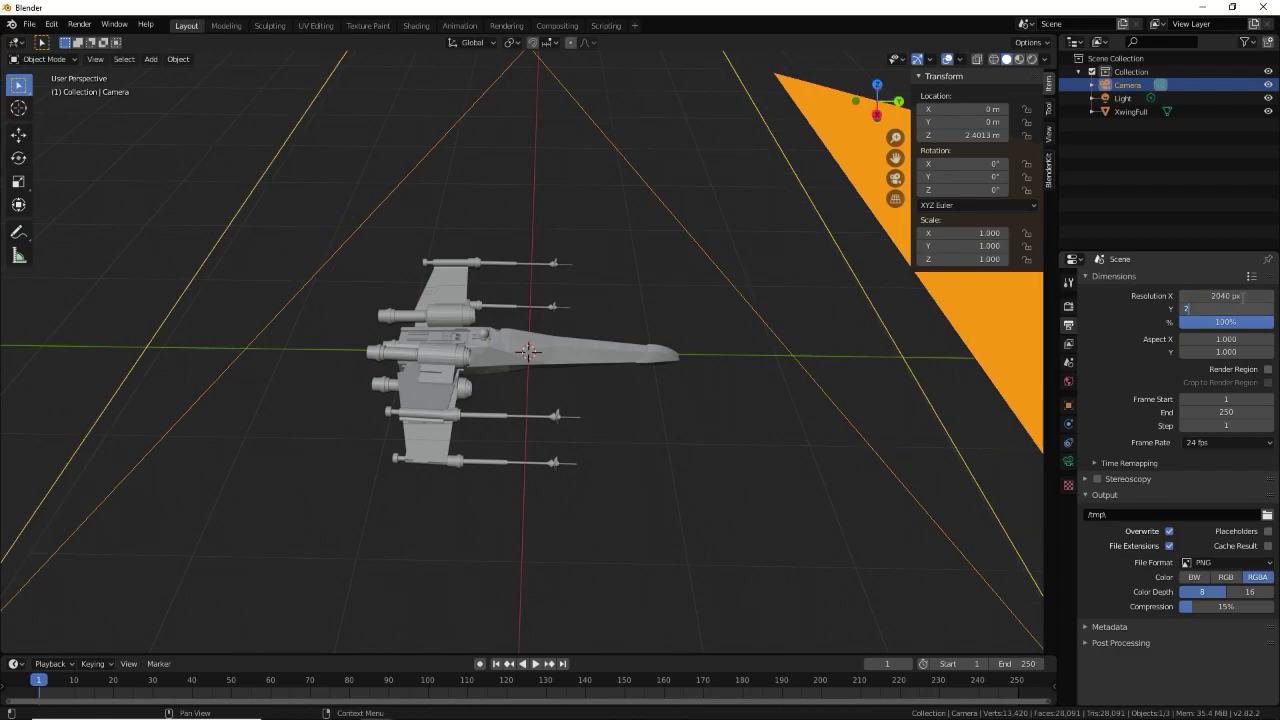
key("Return")
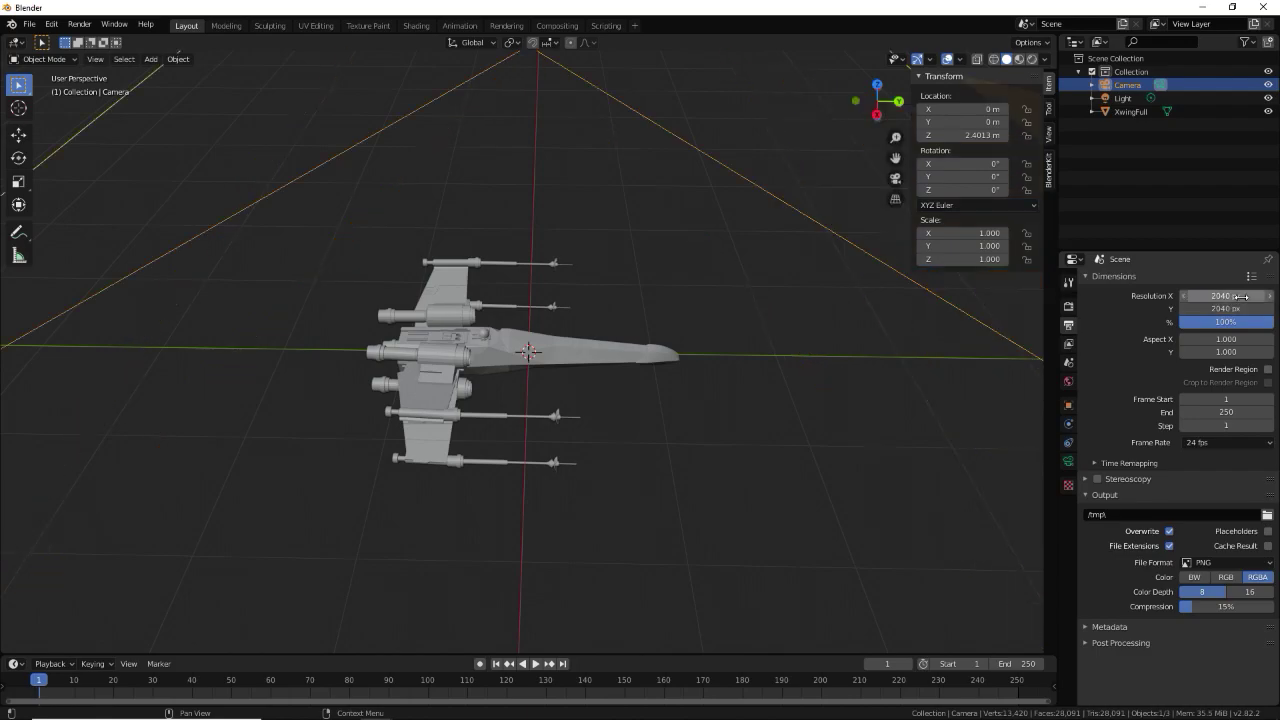
scroll(494, 290, "down", 3)
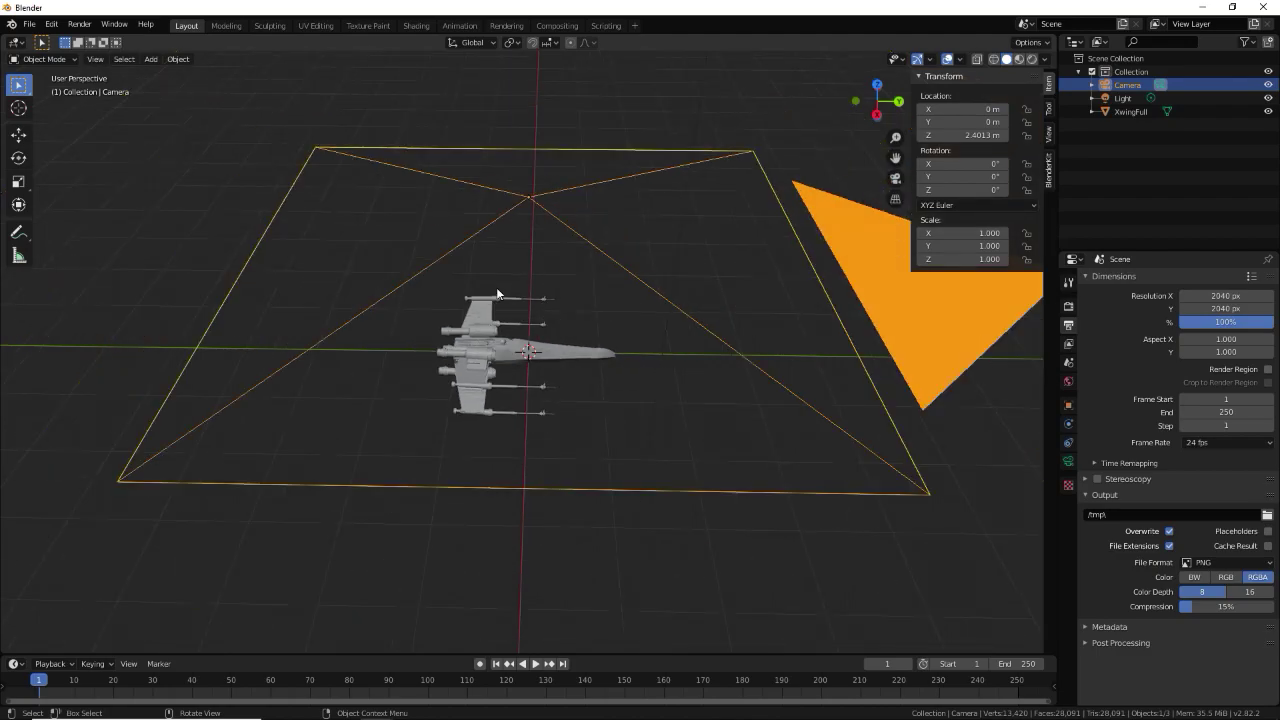
key("KP_0")
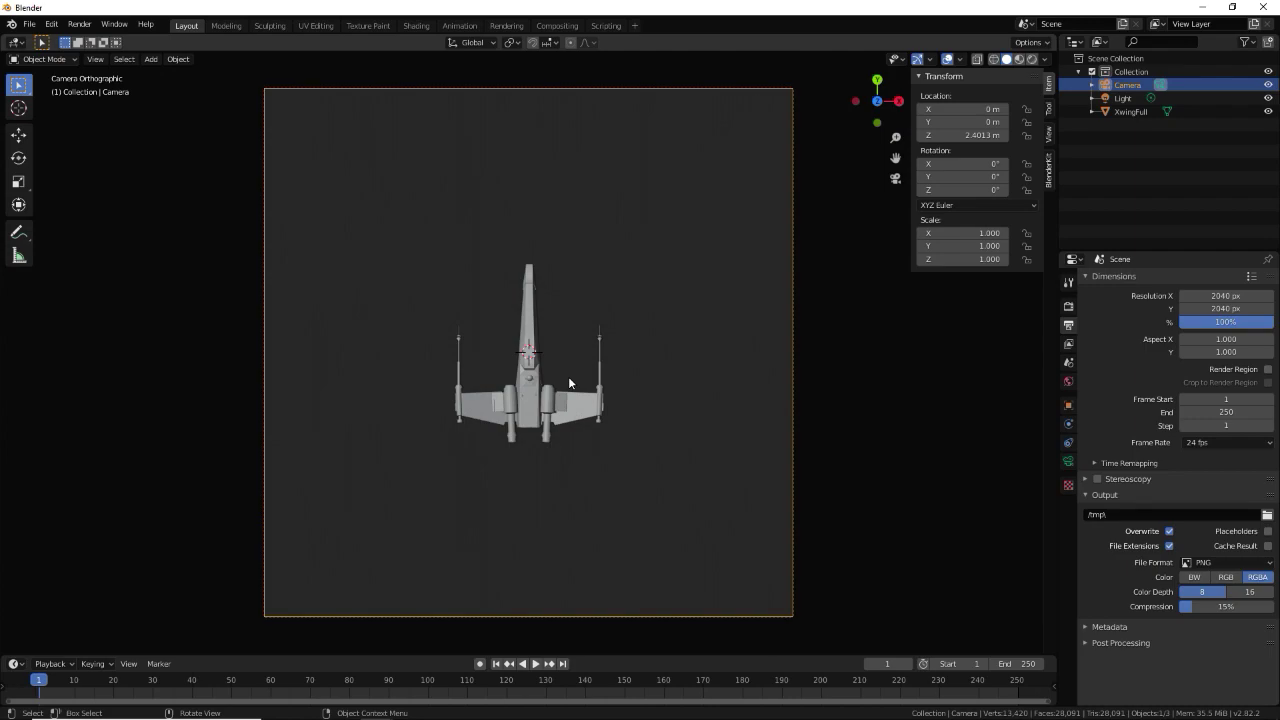
Try scaling the camera and then the X-wing, cancelling both changes
key("s")
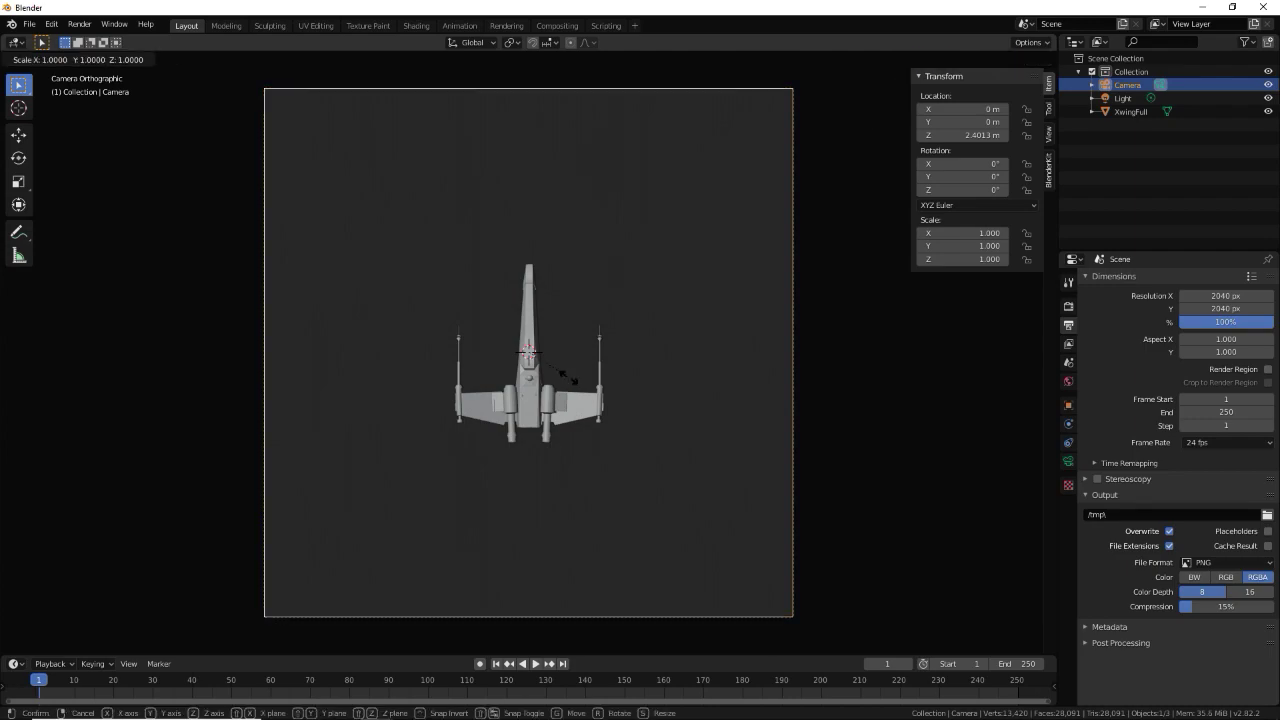
key("Escape")
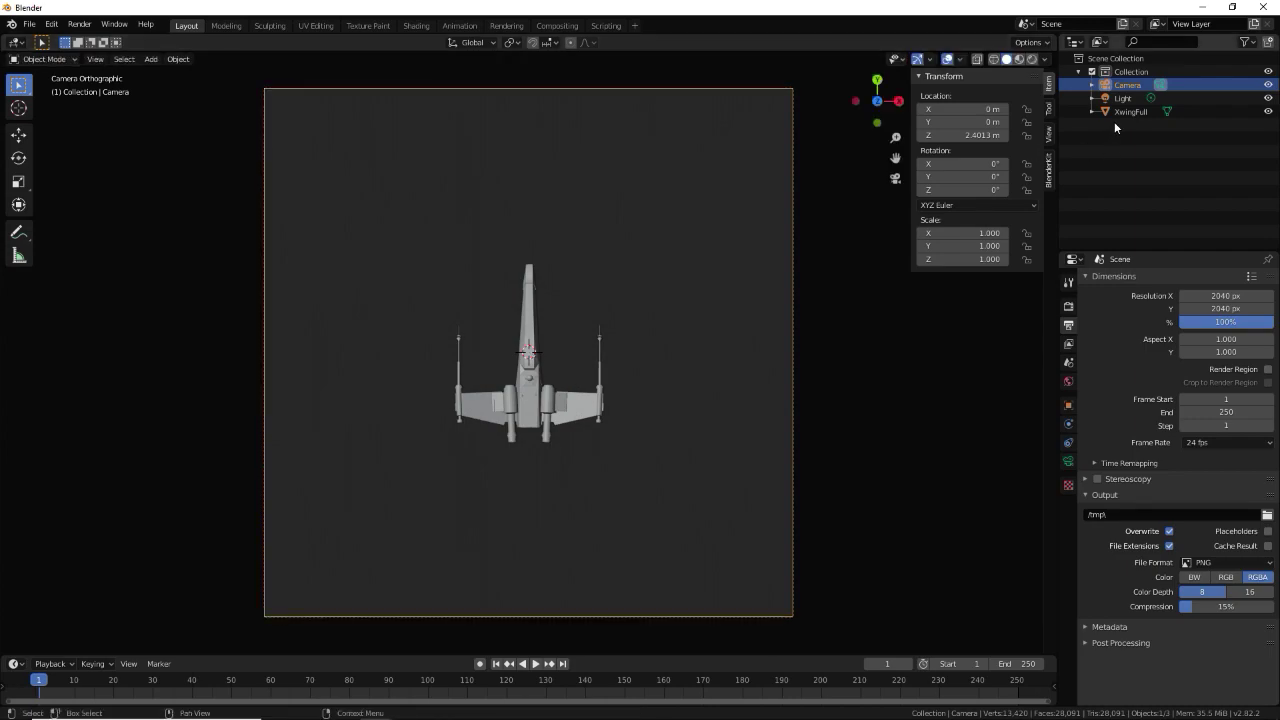
left_click(1131, 111)
key("s")
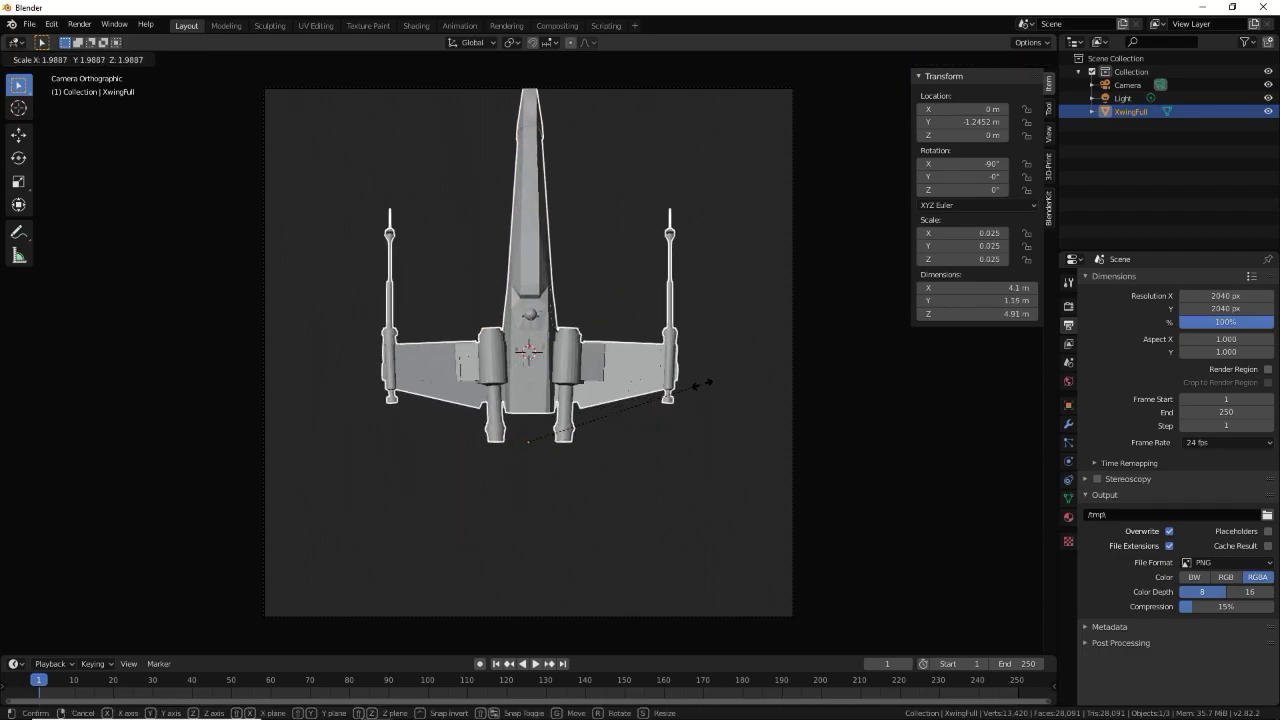
key("Escape")
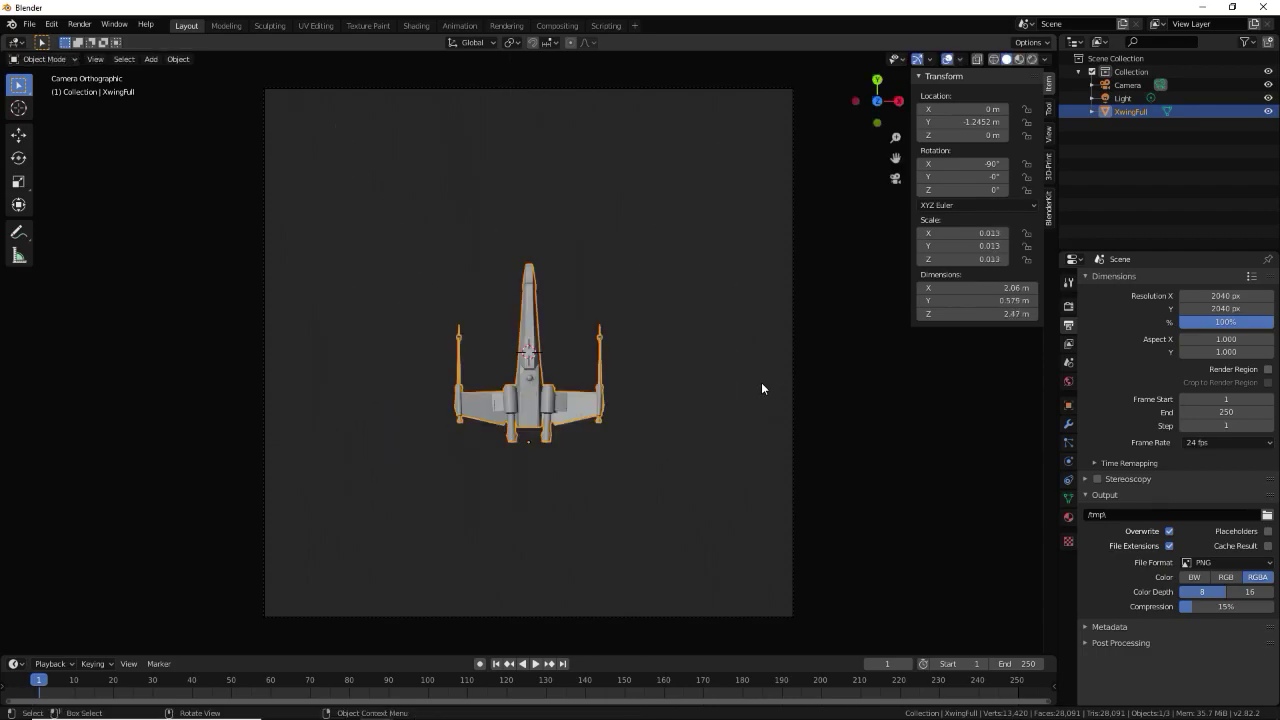
Lower the camera's Orthographic Scale to about 2.534 so the X-wing fills the frame
left_click(1127, 85)
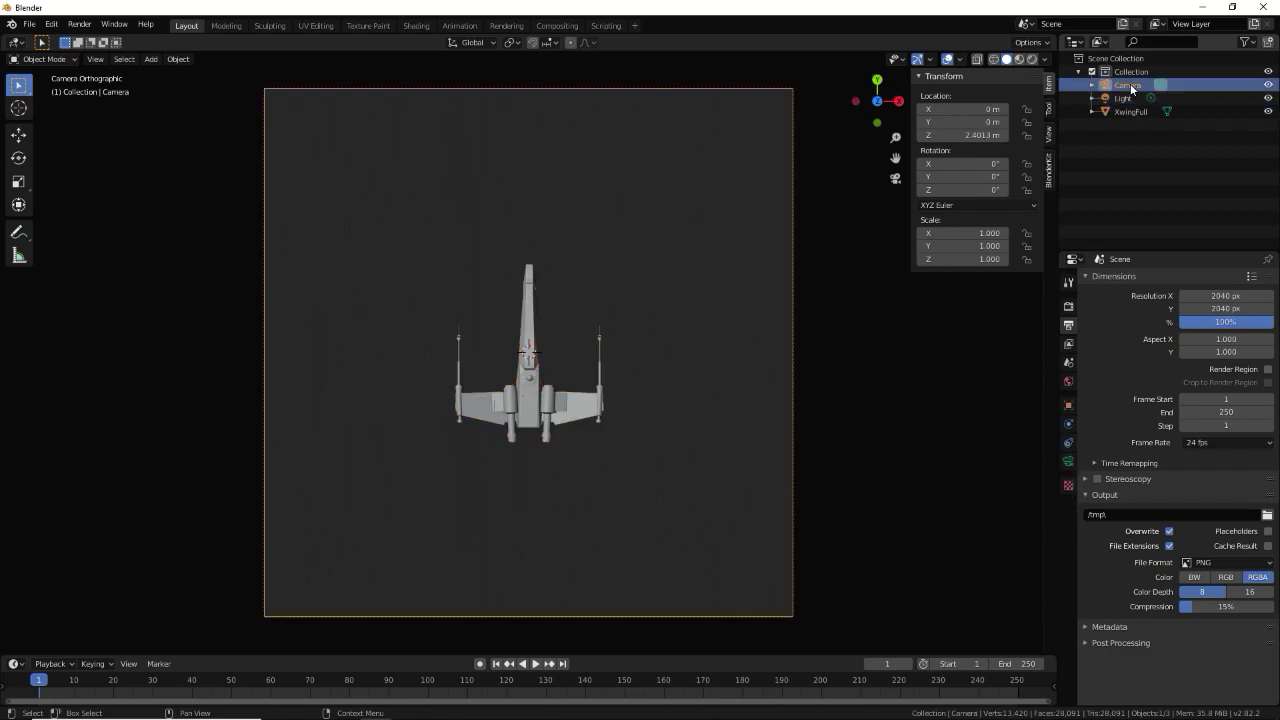
left_click(1068, 306)
left_click(1068, 462)
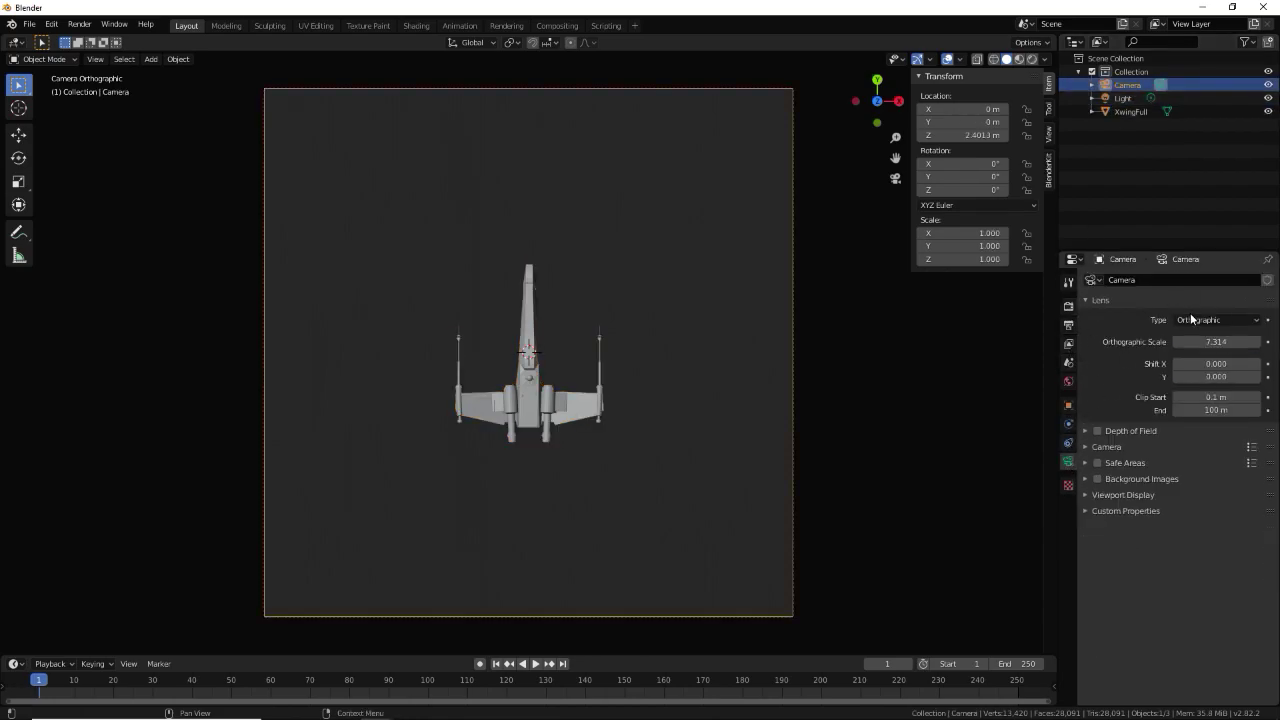
left_click_drag(1210, 341, 1120, 341)
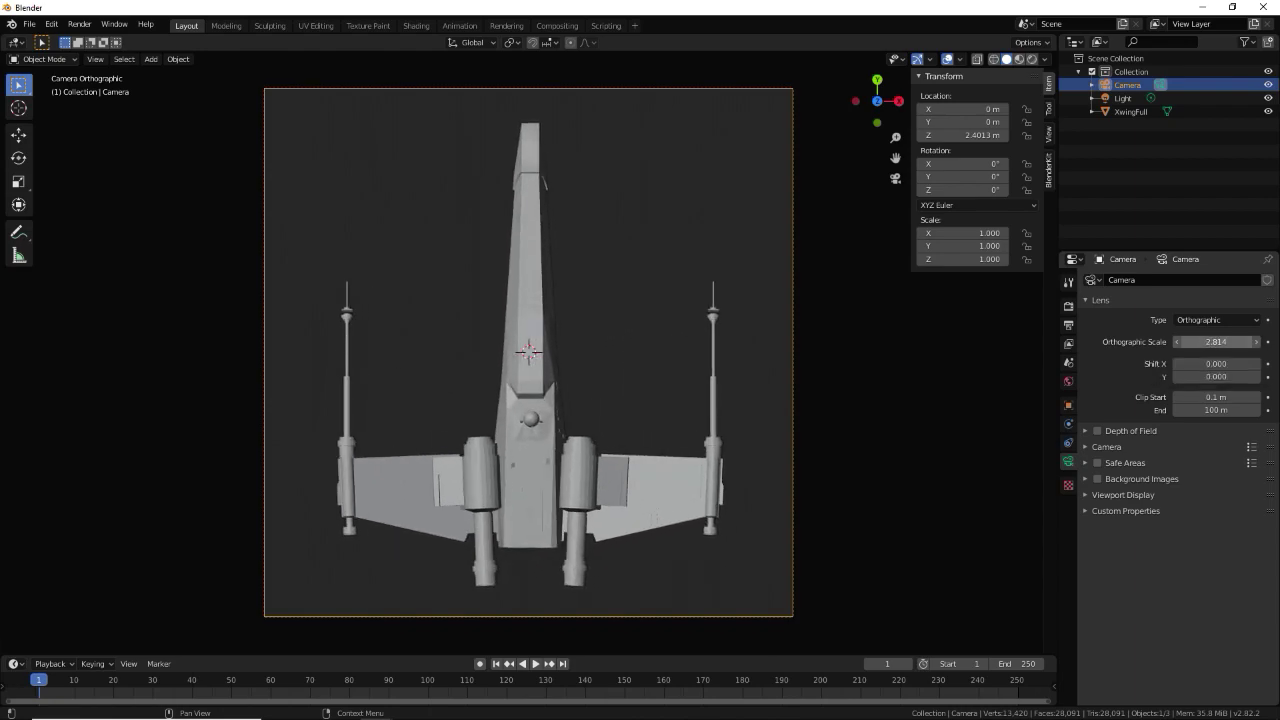
mouse_move(1120, 341)
left_mouse_down()
mouse_move(1180, 341)
mouse_move(1120, 341)
left_mouse_up()
left_click_drag(1221, 341, 1205, 341)
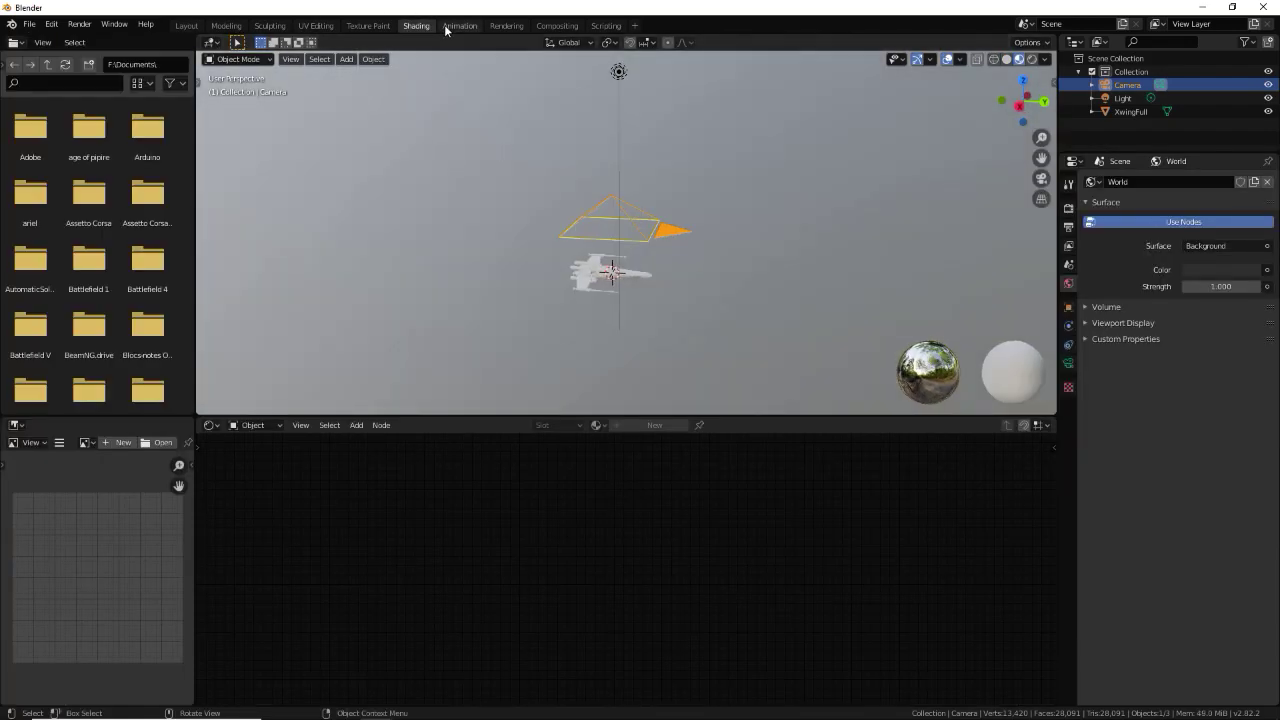
Give the X-wing a new material and delete its Principled BSDF node
left_click(1125, 111)
left_click(632, 427)
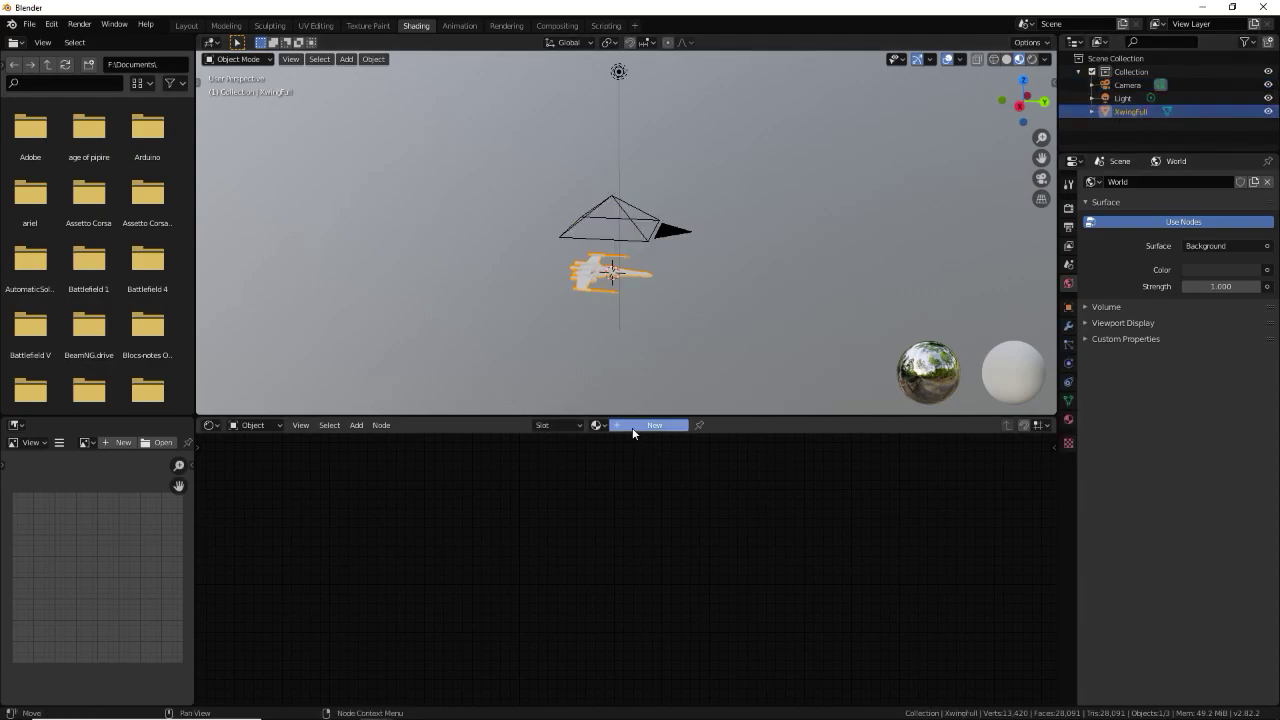
left_click(552, 447)
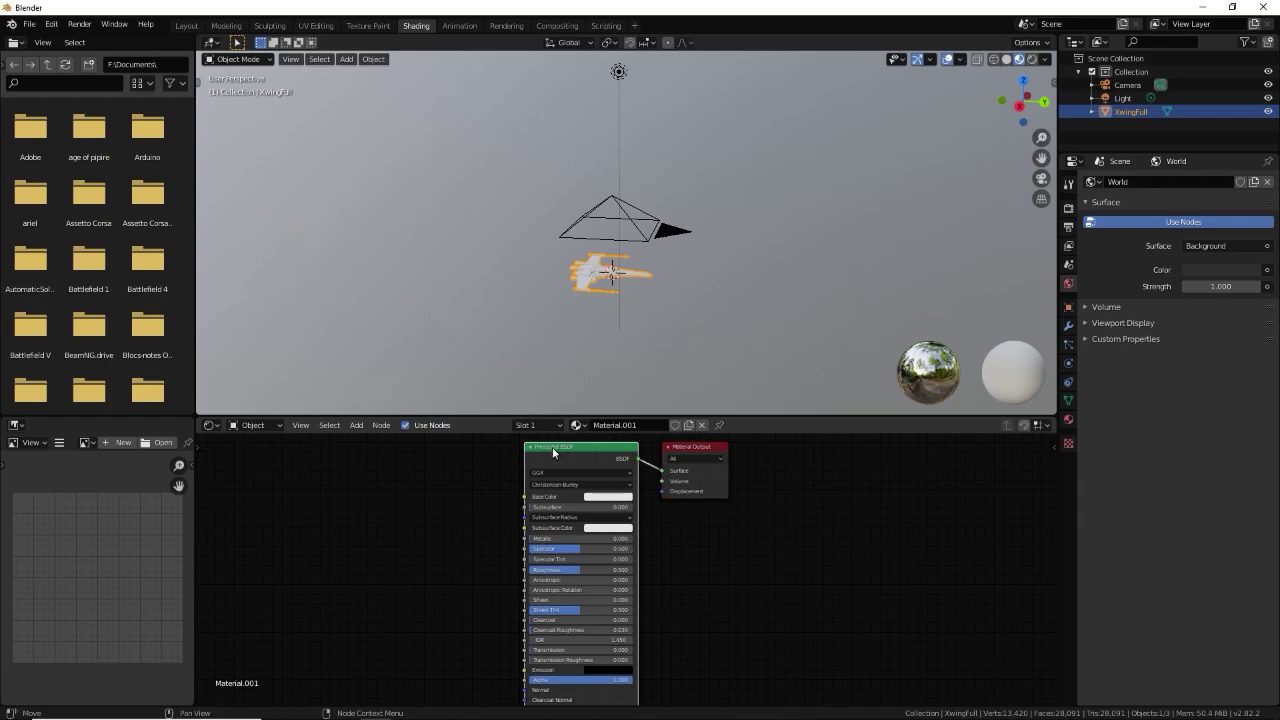
key("x")
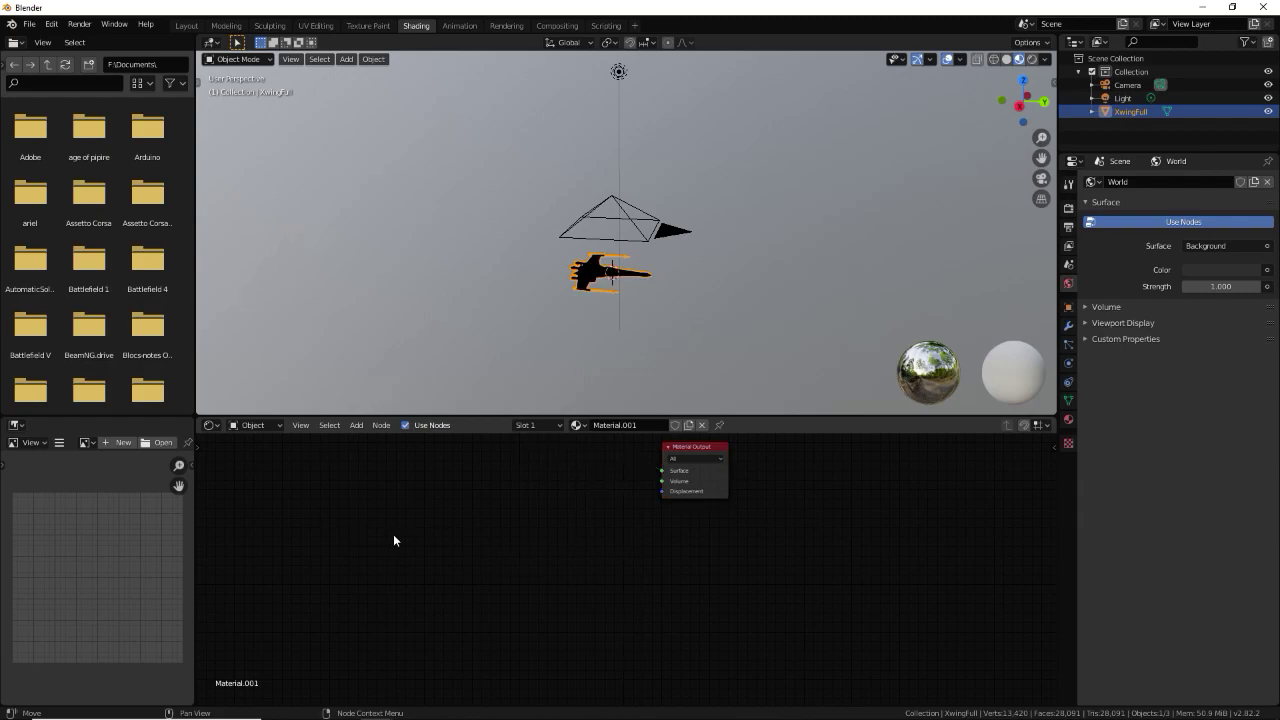
Add Geometry and Separate XYZ nodes to the material
key("shift+a")
left_click(380, 533)
type("geo")
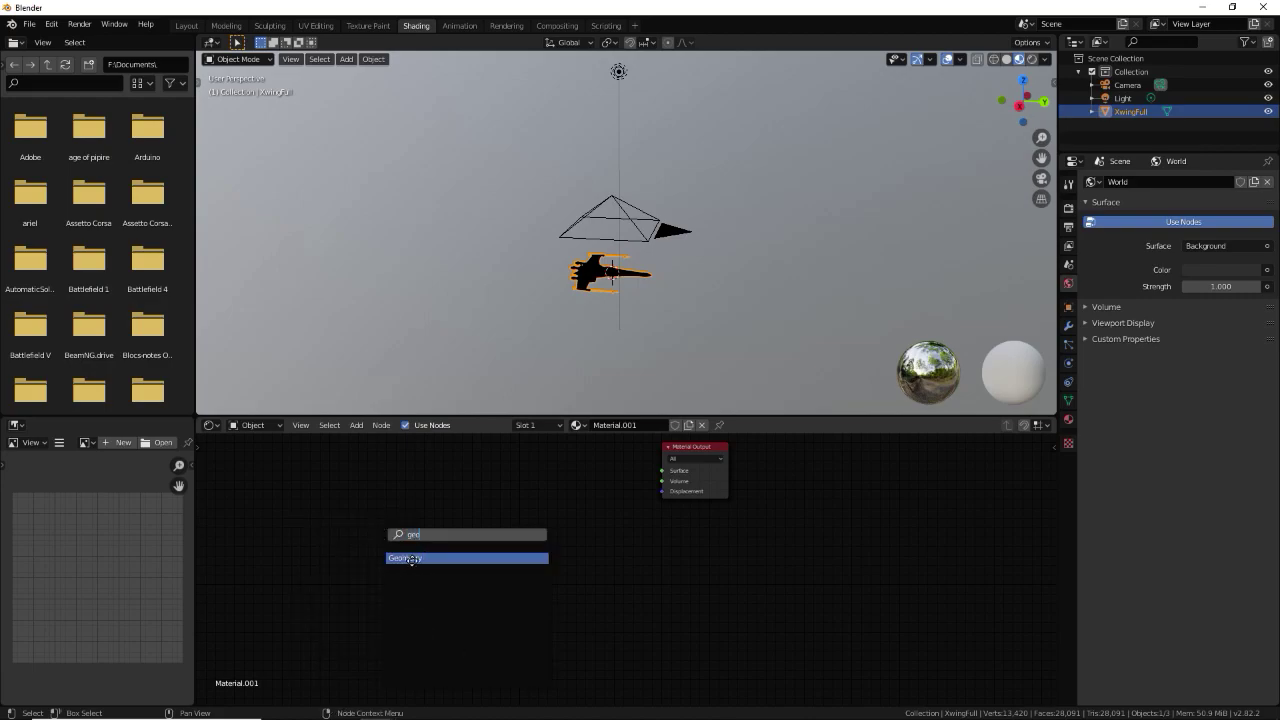
left_click(412, 558)
left_click(280, 514)
key("shift+a")
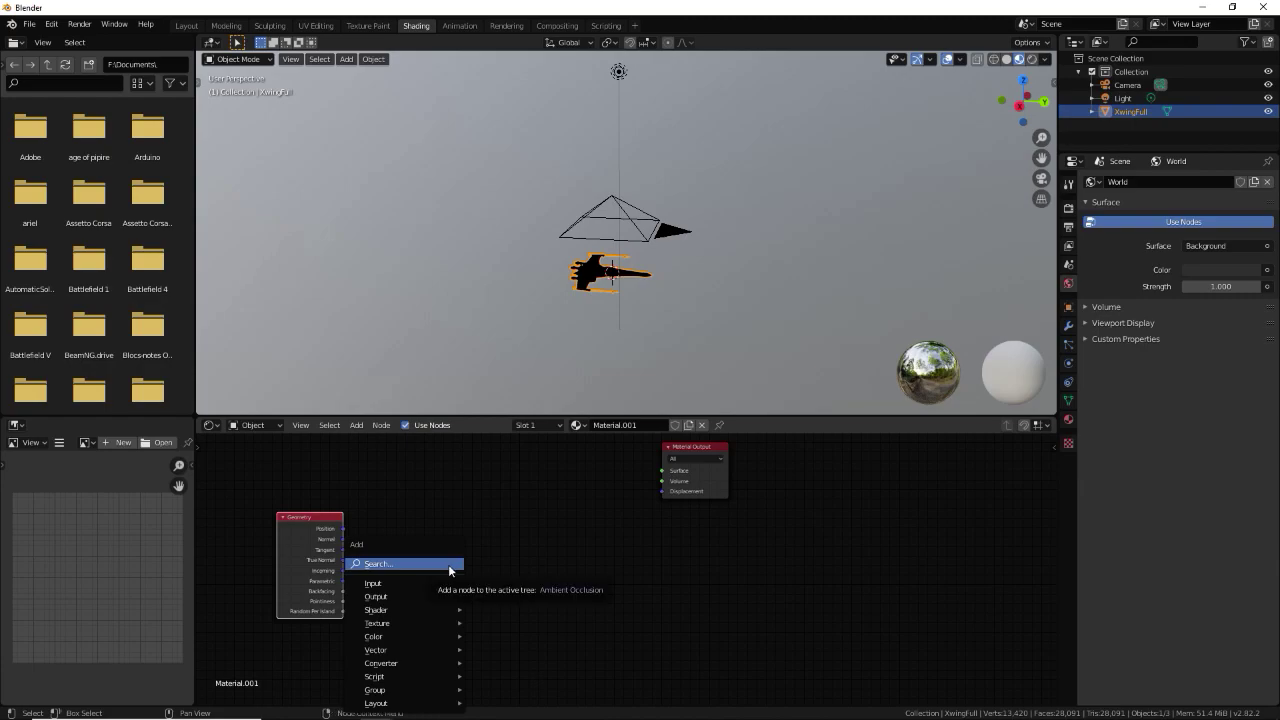
left_click(407, 568)
type("sepa")
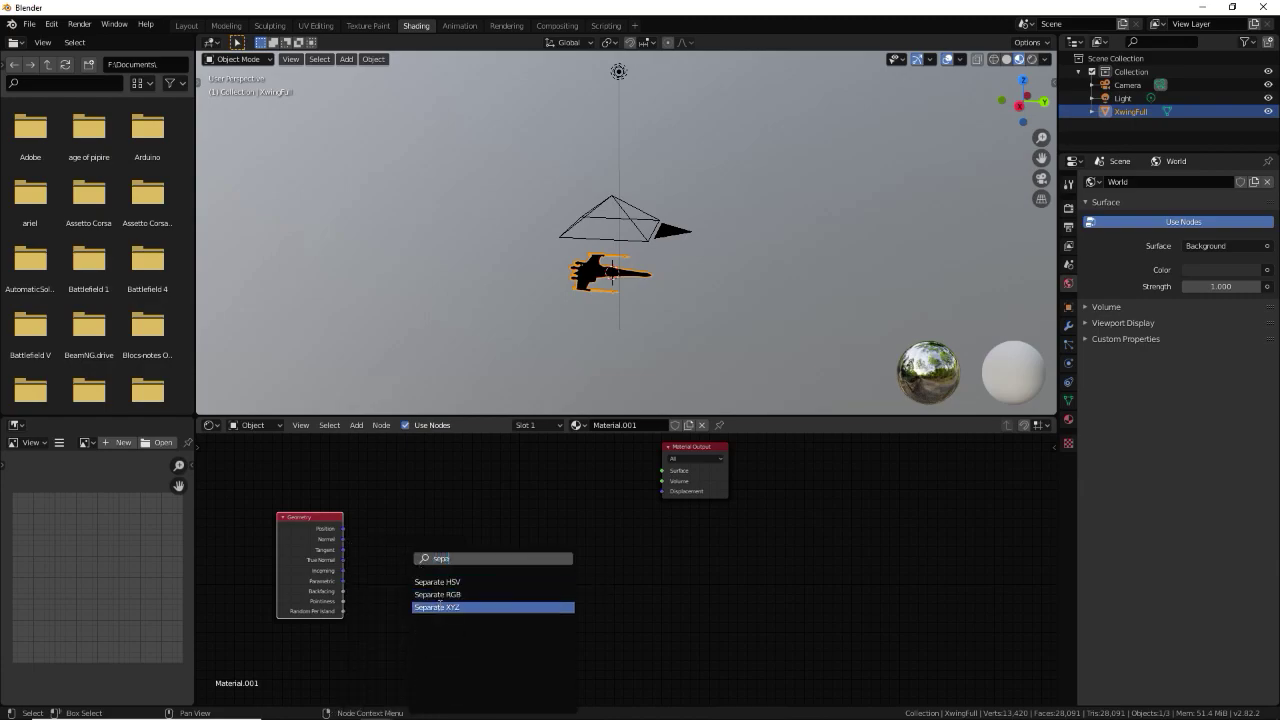
left_click(438, 607)
left_click(435, 541)
Add a ColorRamp node and an Emission node to its right
key("shift+a")
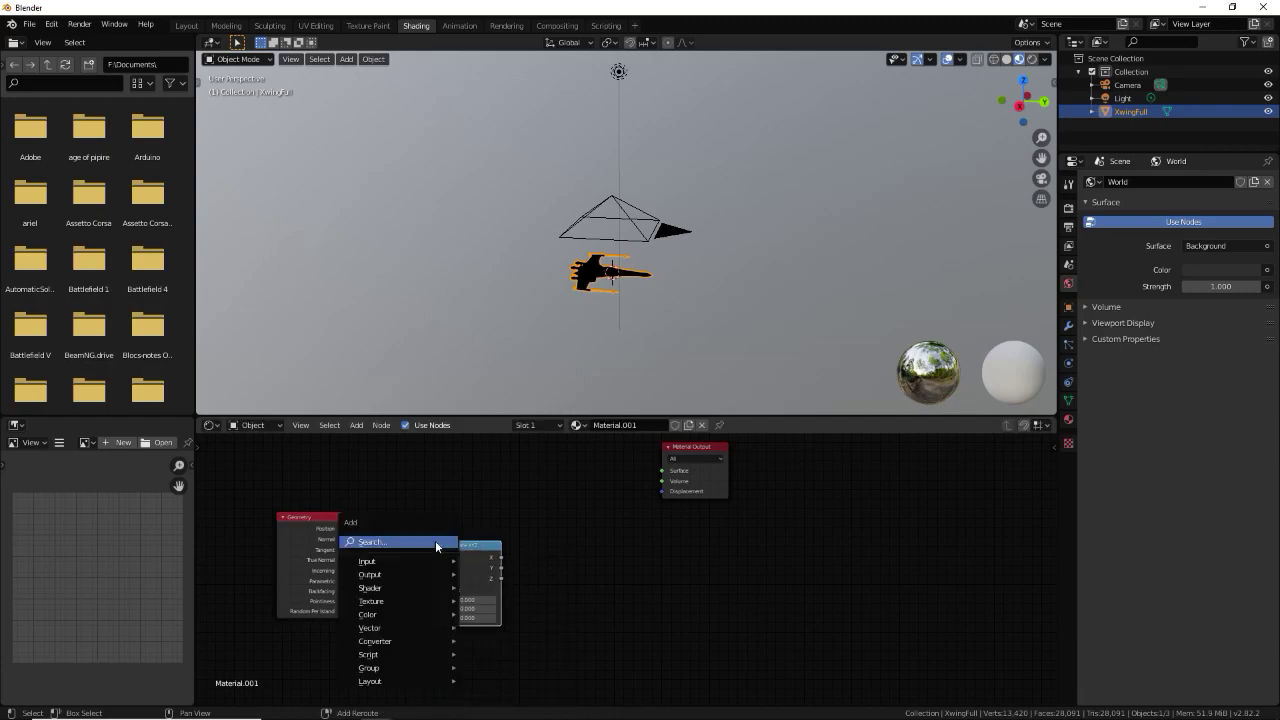
left_click(435, 542)
type("colo")
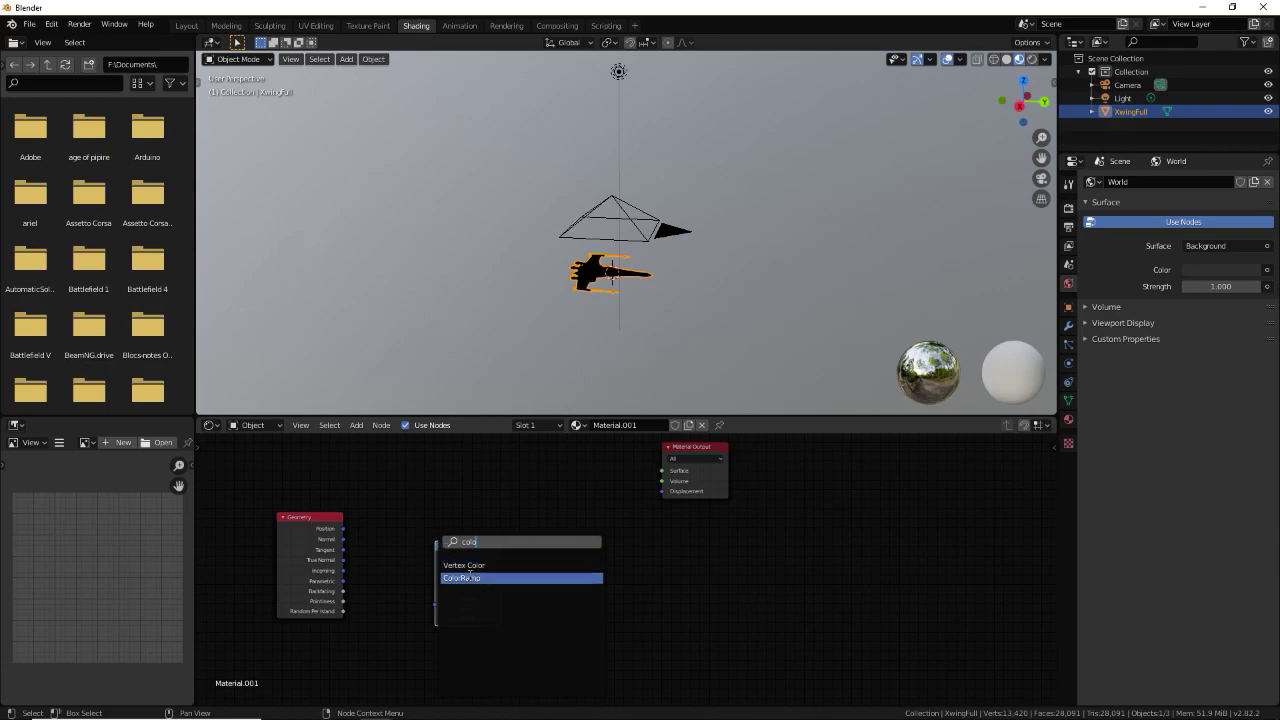
left_click(470, 578)
key("shift+a")
left_click(539, 553)
type("emi")
left_click(552, 576)
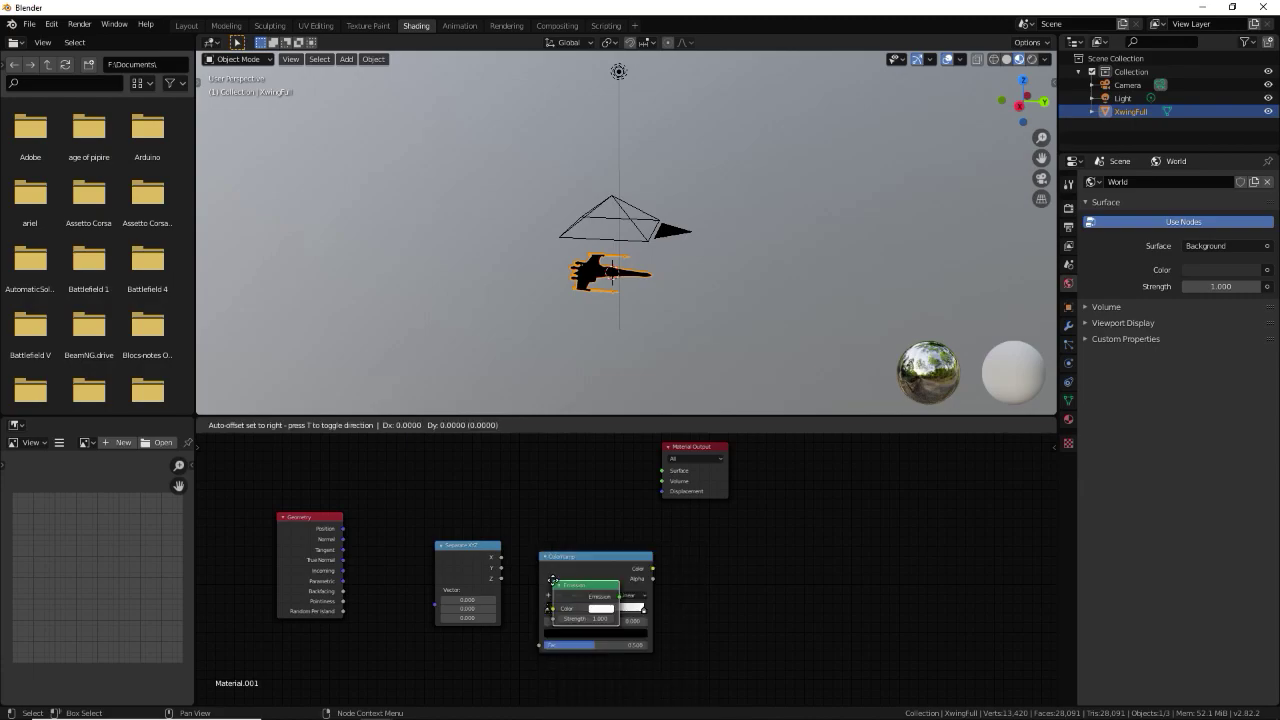
left_click(690, 570)
Link Position to Vector, Z to ColorRamp Fac, and Color to Emission Color
mouse_move(343, 528)
left_mouse_down()
mouse_move(437, 606)
mouse_move(504, 581)
left_mouse_up()
left_click_drag(535, 643, 535, 643)
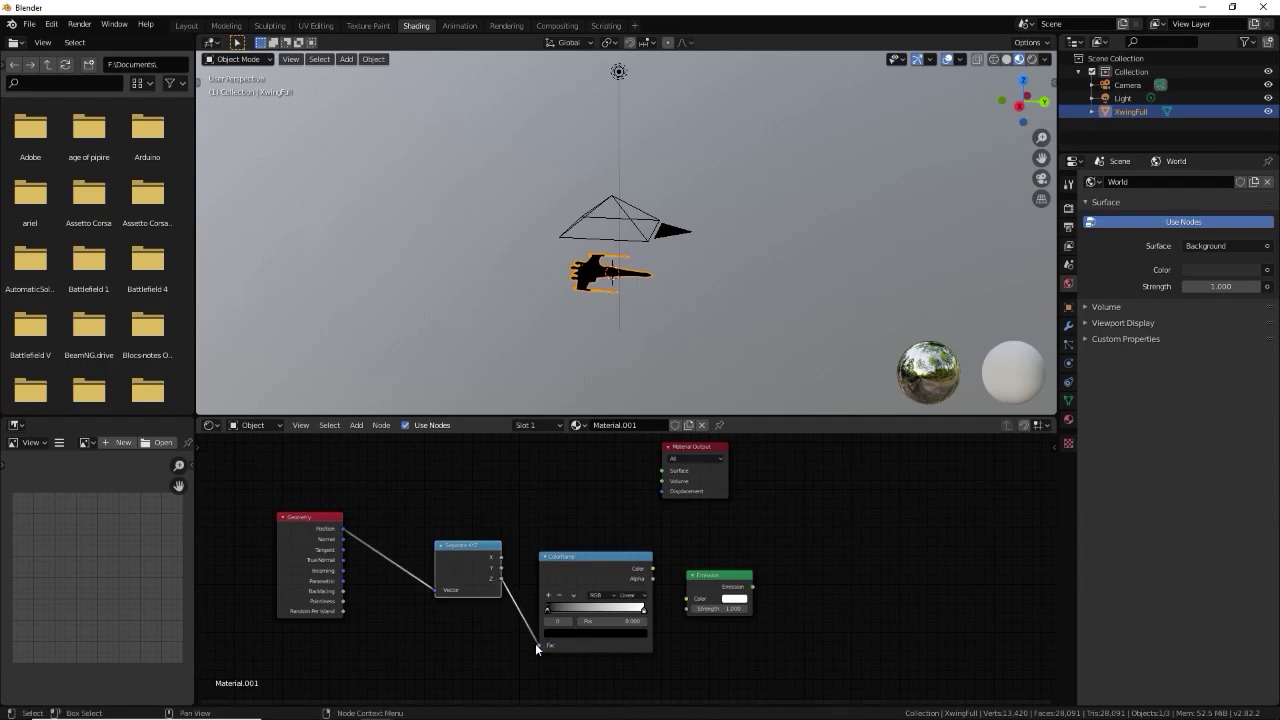
mouse_move(653, 568)
left_mouse_down()
mouse_move(686, 598)
mouse_move(666, 606)
mouse_move(688, 608)
mouse_move(663, 471)
left_mouse_up()
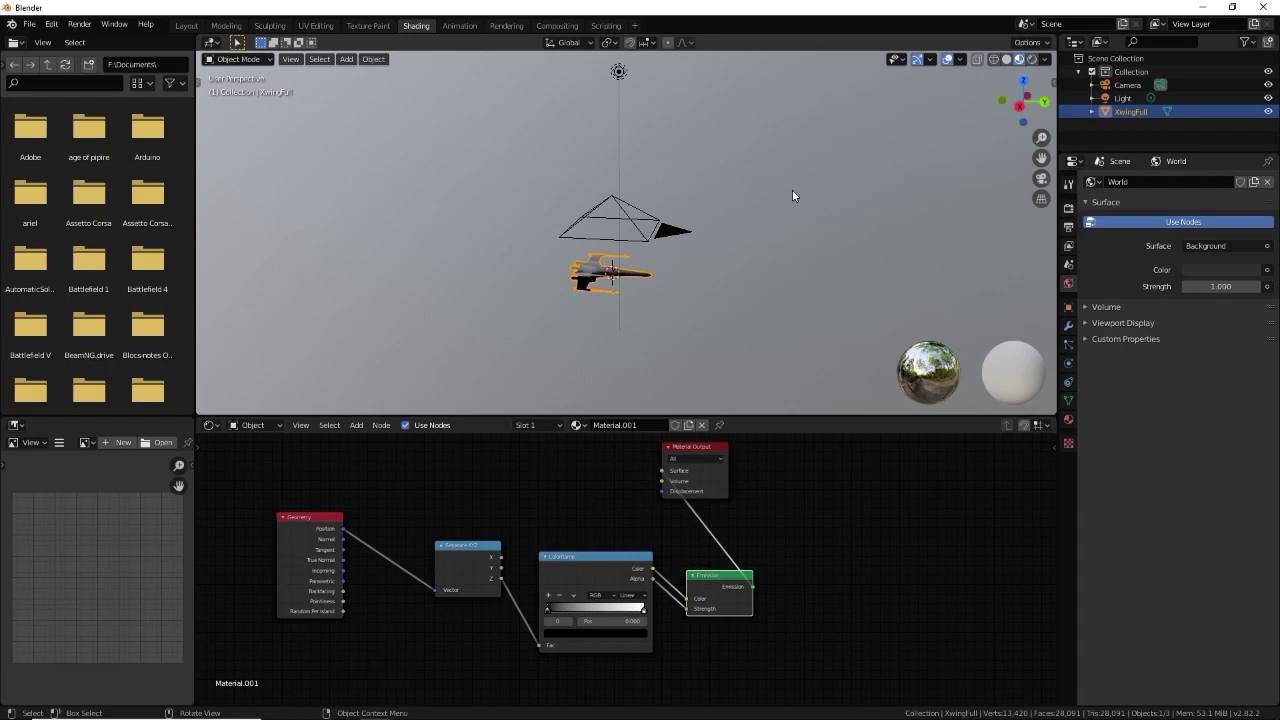
In camera view, lower the X-wing slightly along Z to tune its height gradient
key("KP_0")
scroll(786, 193, "down", 1)
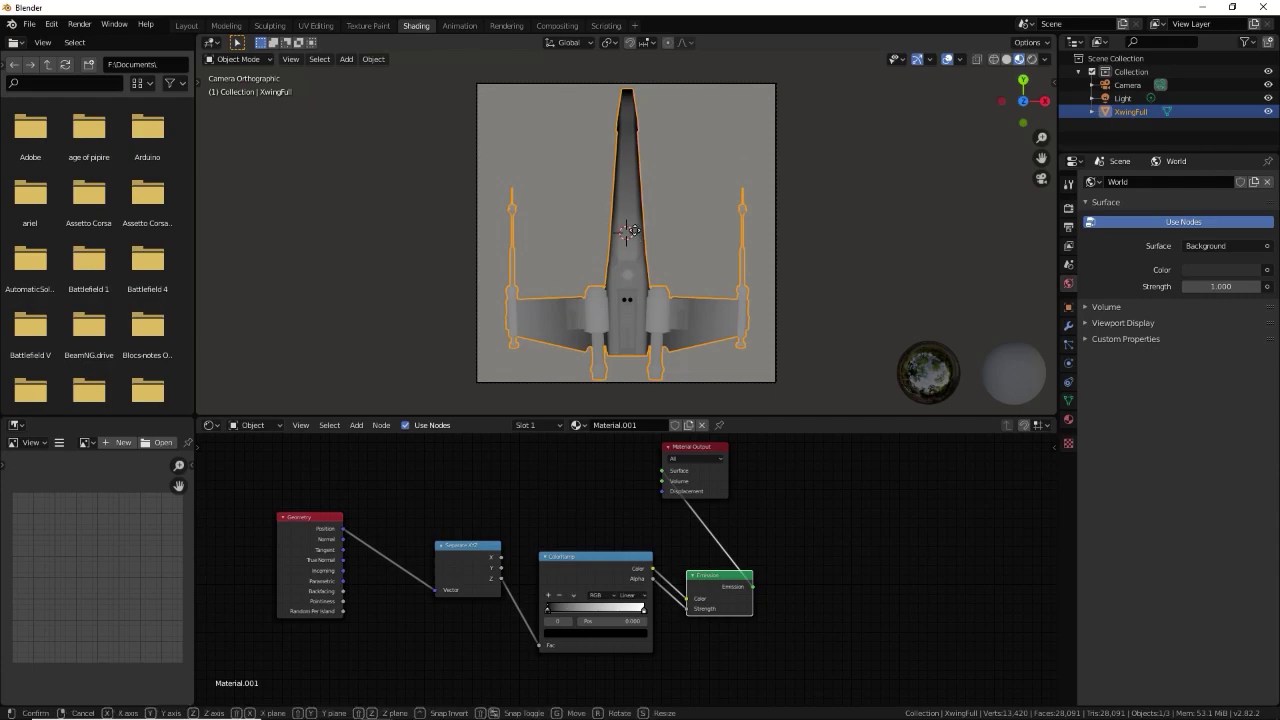
key("g")
key("z")
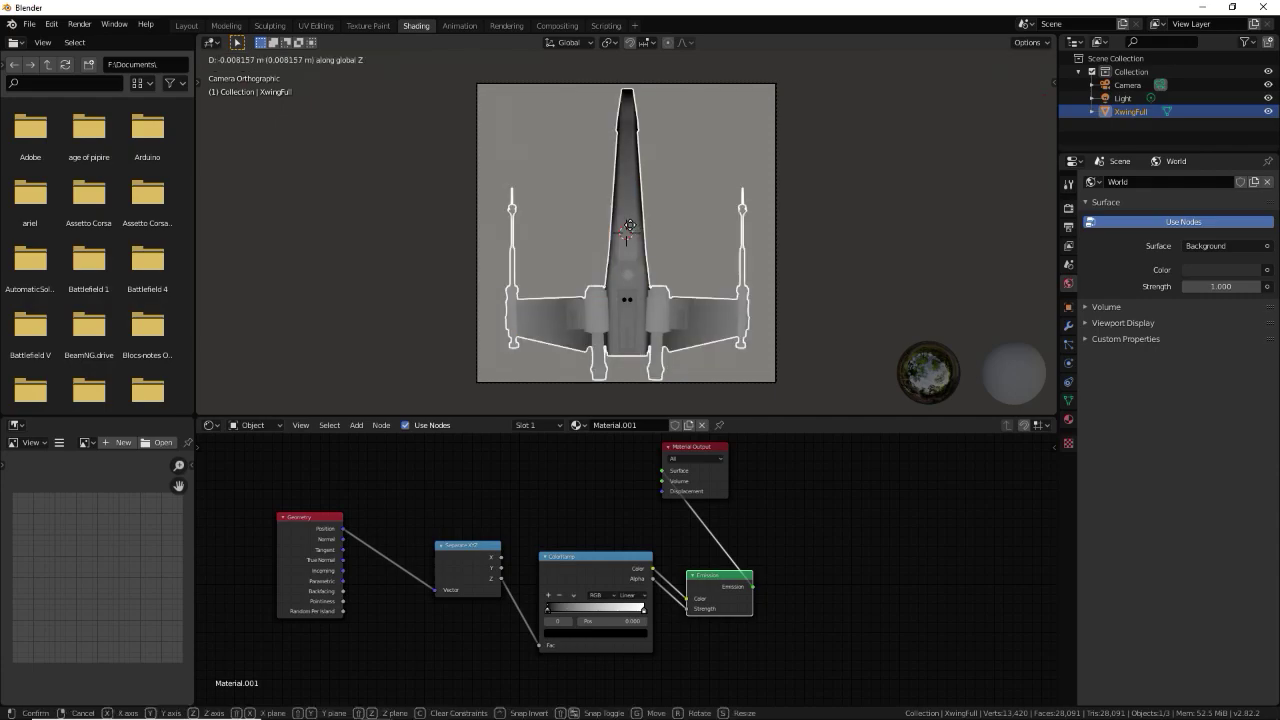
left_click(633, 230)
key("g")
key("z")
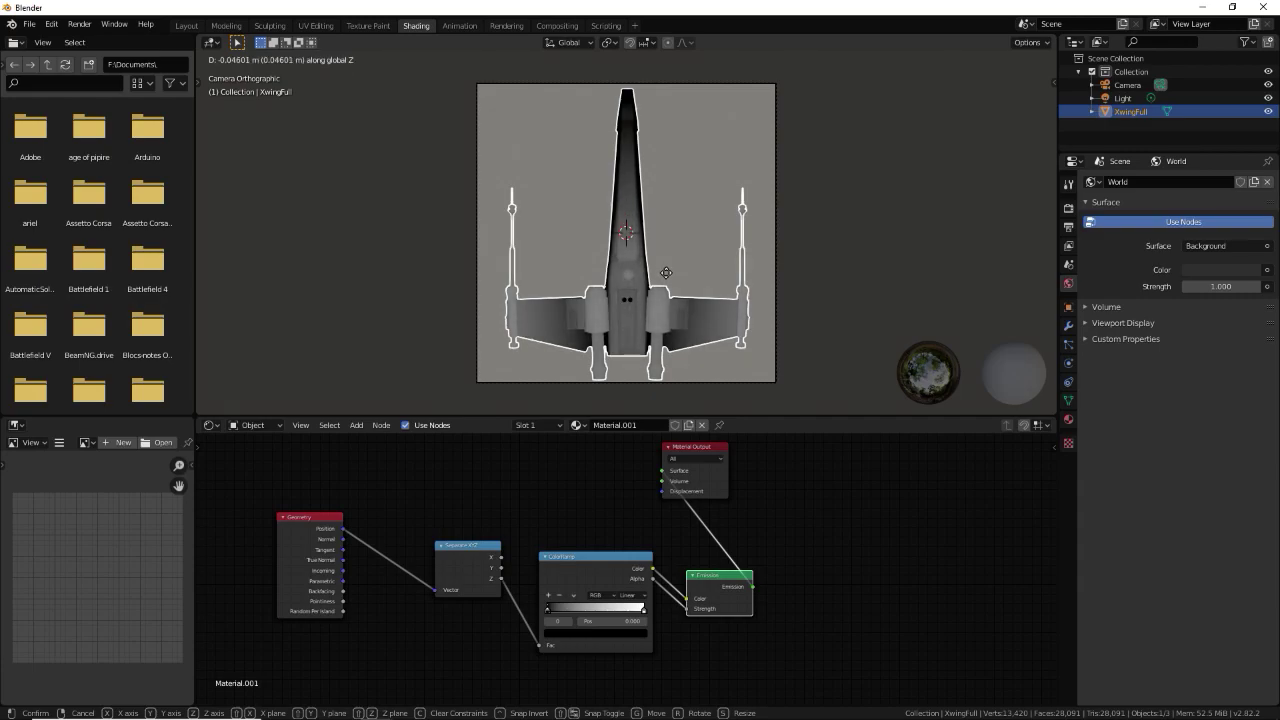
left_click(668, 277)
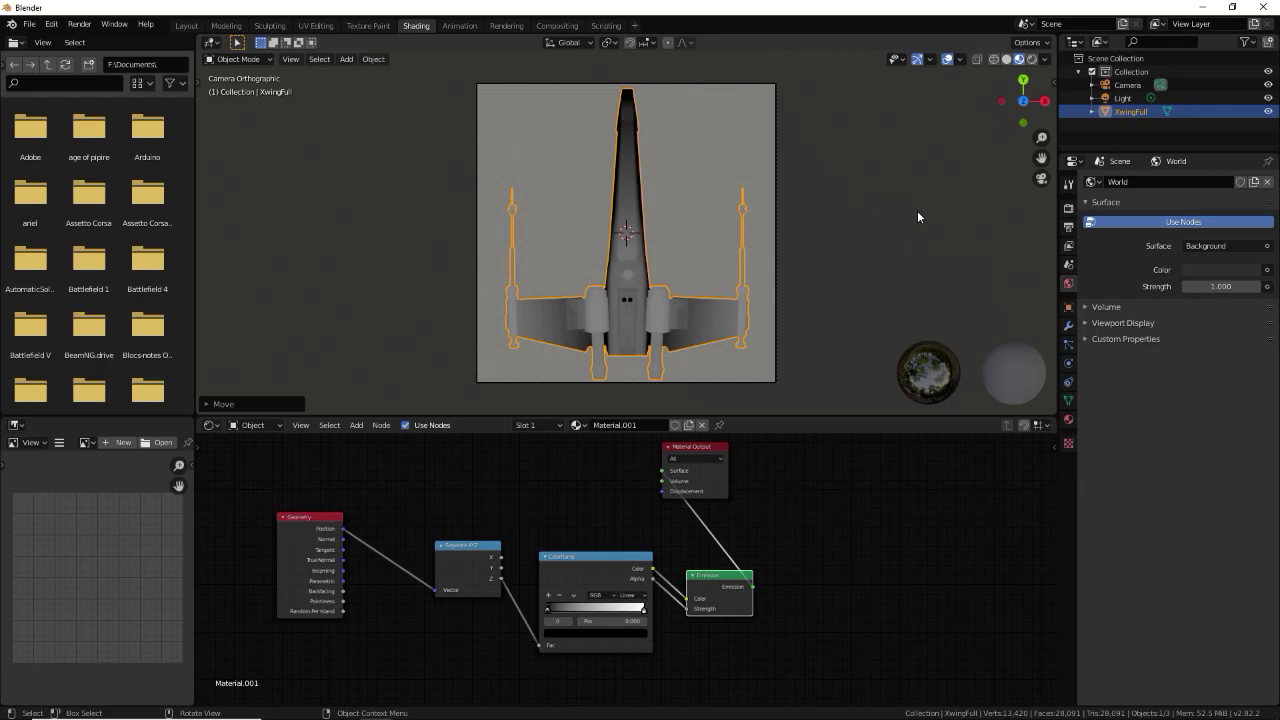
left_click(1069, 208)
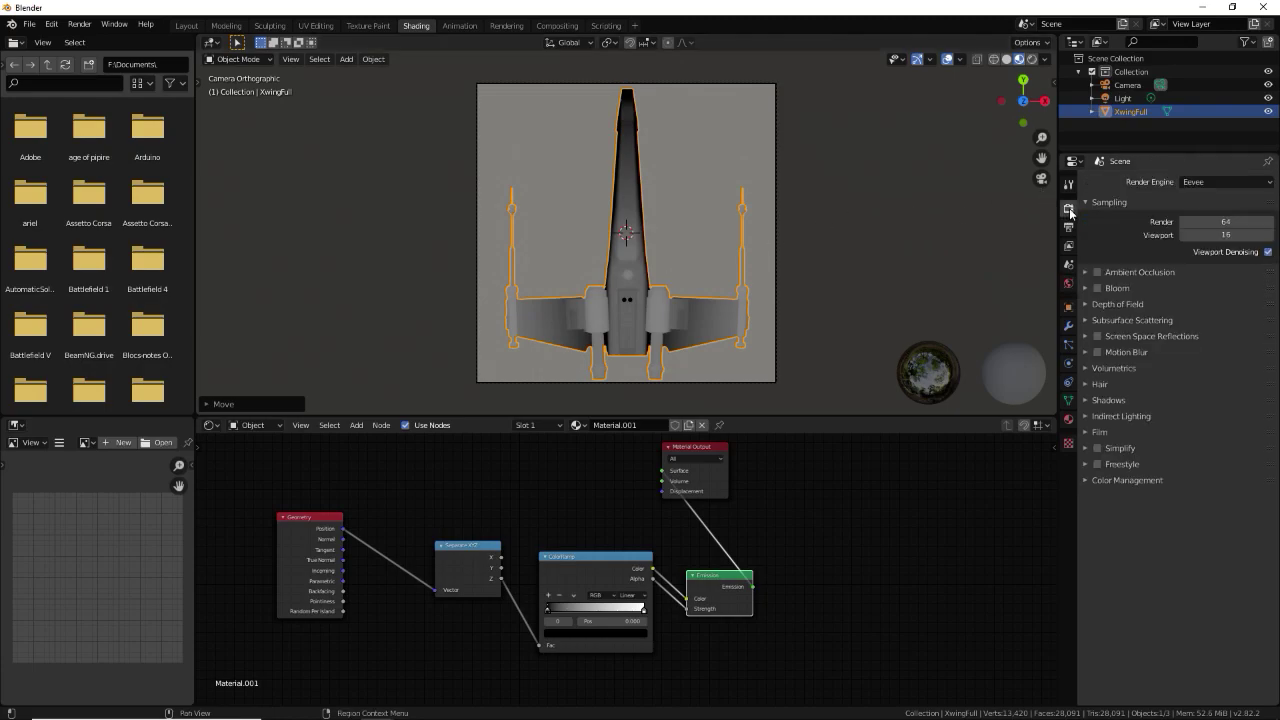
Set the render engine to Cycles, render a test image with F12, then close it
left_click(1212, 182)
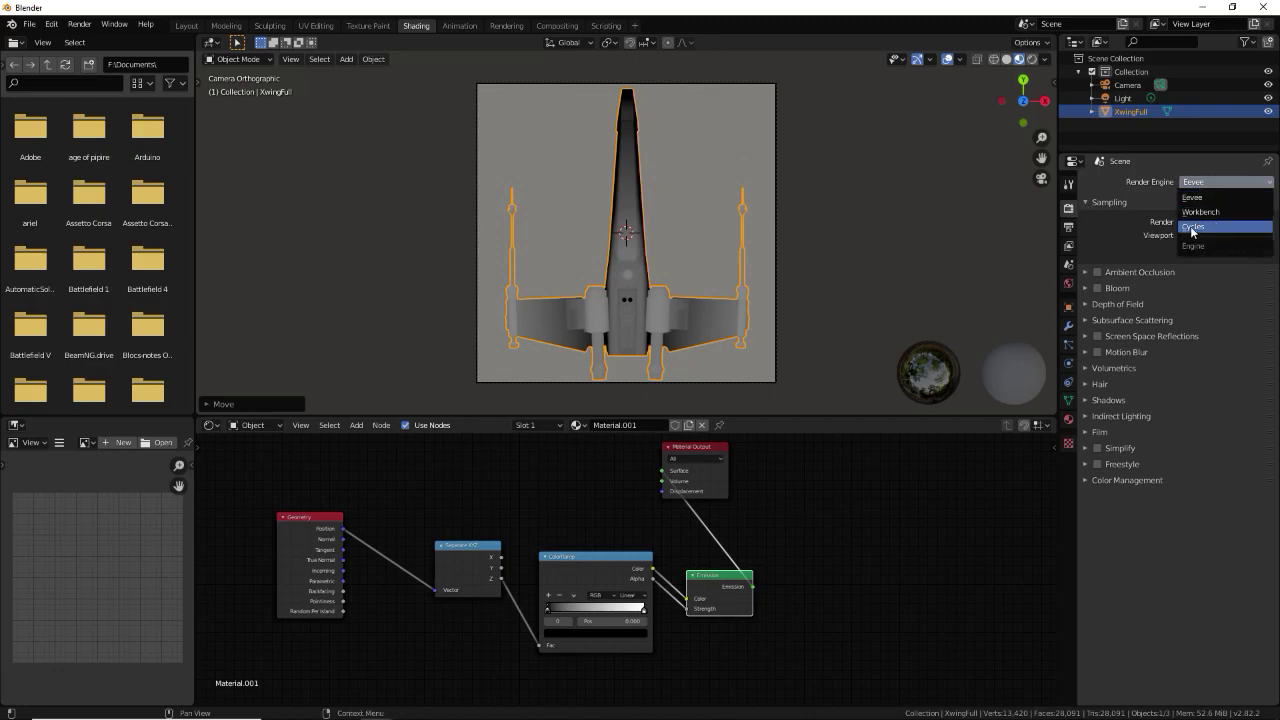
left_click(1192, 229)
key("F12")
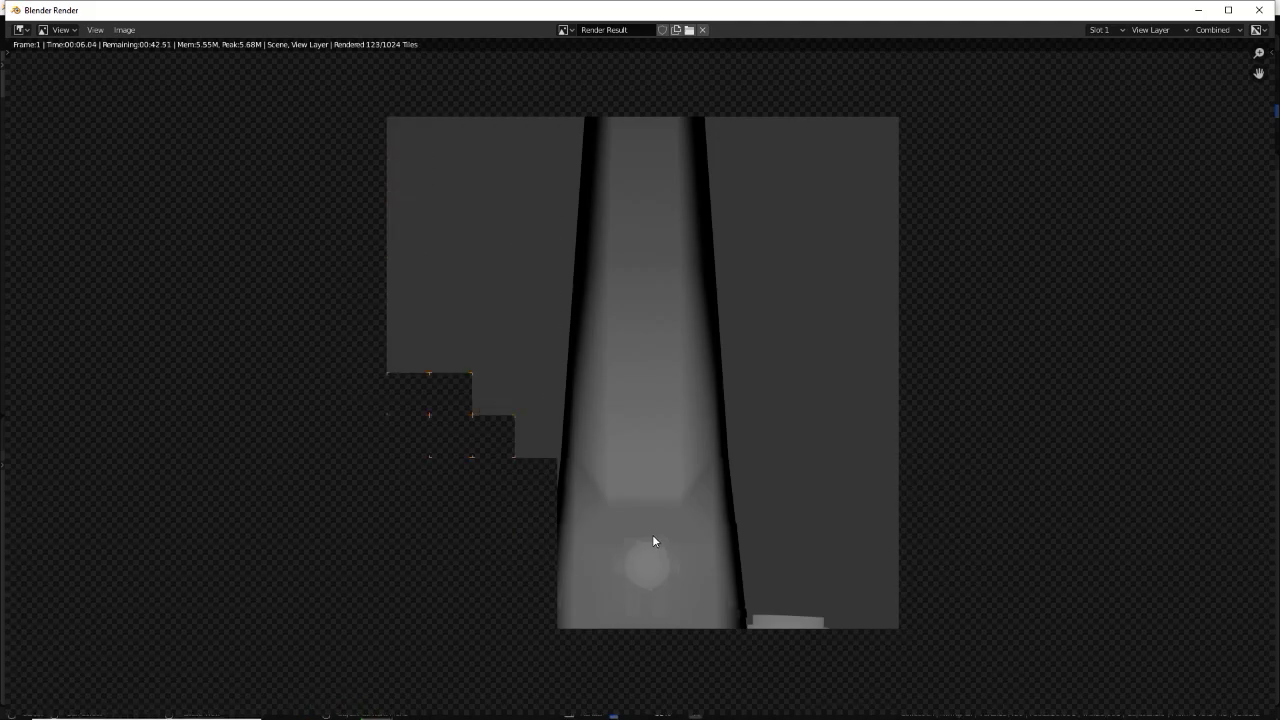
scroll(657, 510, "down", 1)
scroll(680, 400, "down", 1)
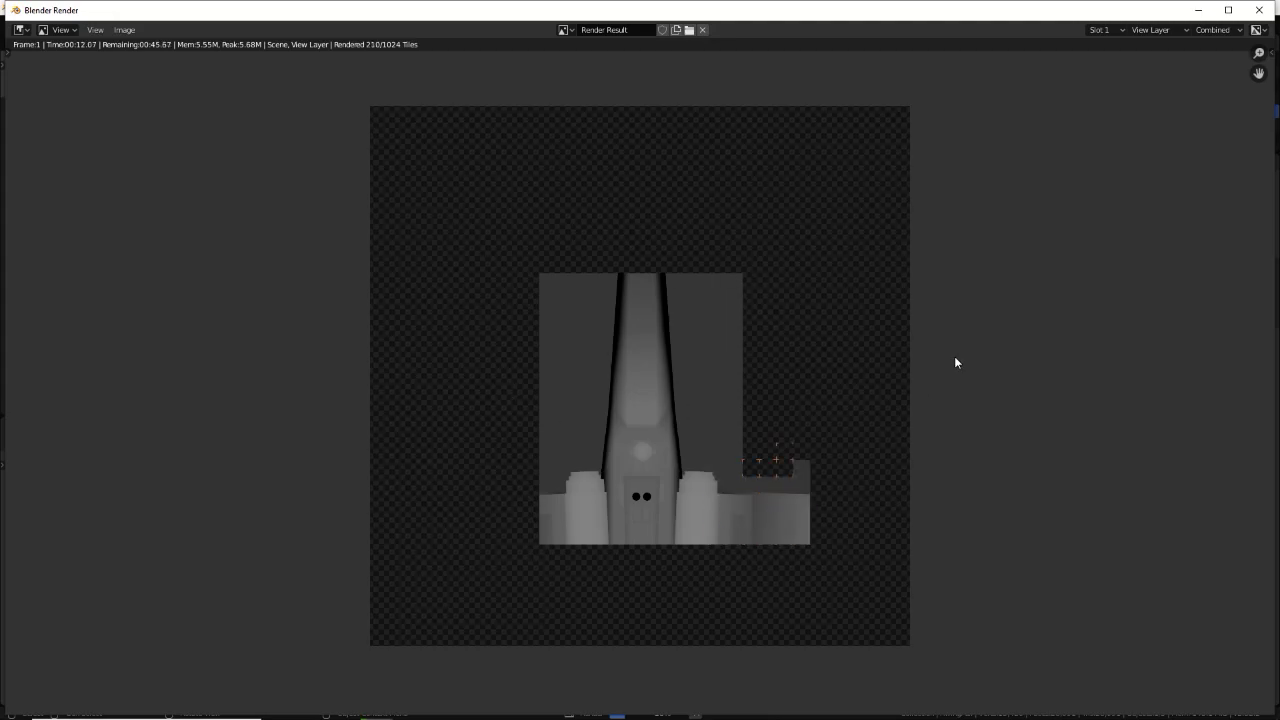
left_click(1257, 12)
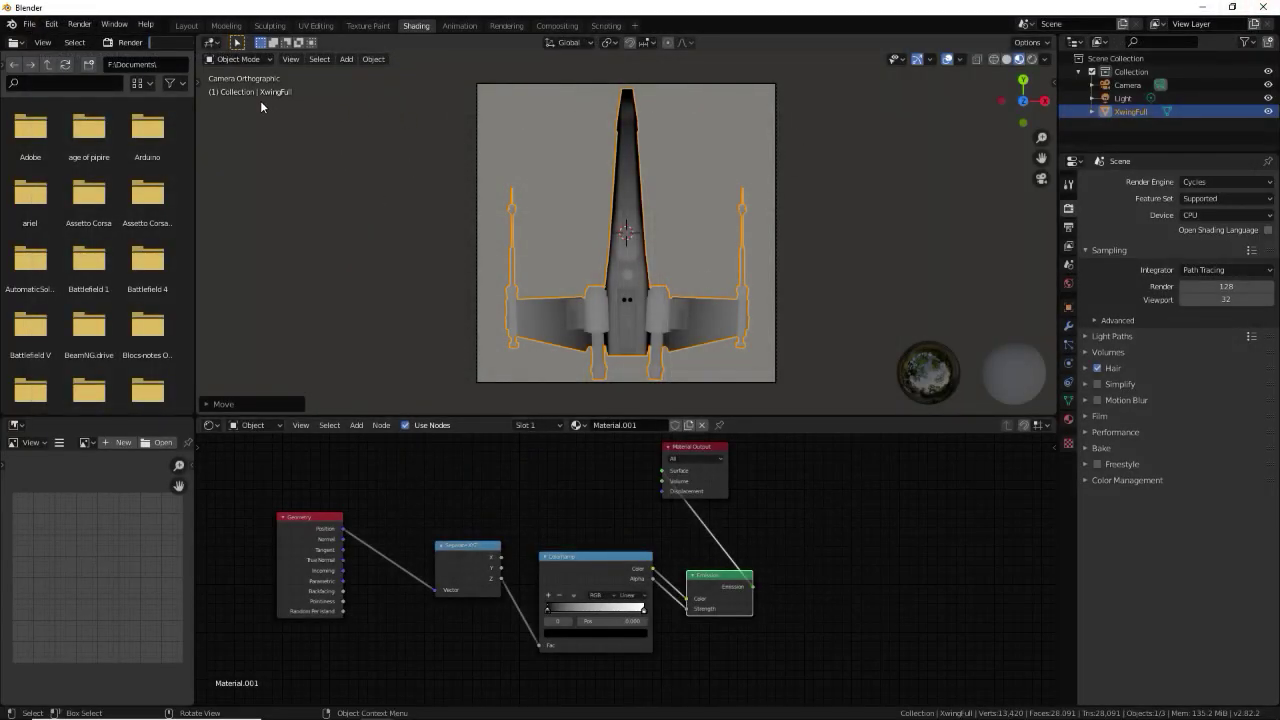
Start a new General file, discarding the unsaved X-wing scene
left_click(29, 23)
mouse_move(60, 39)
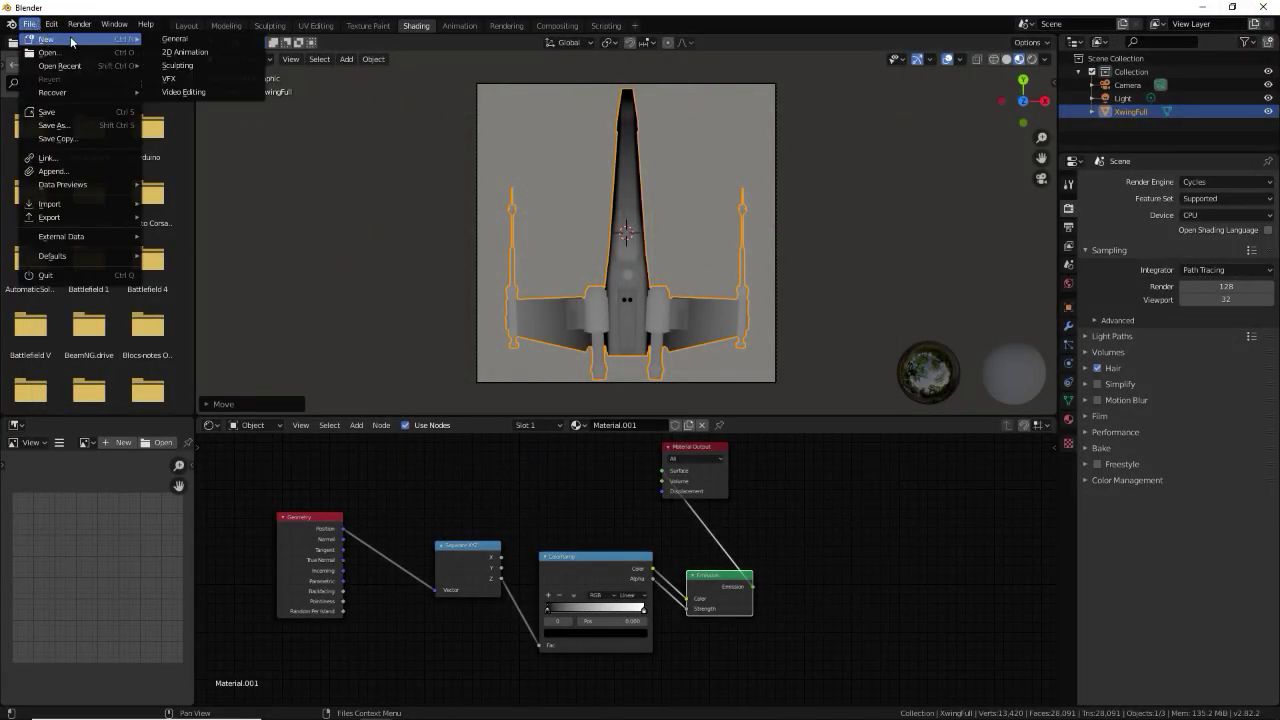
left_click(166, 39)
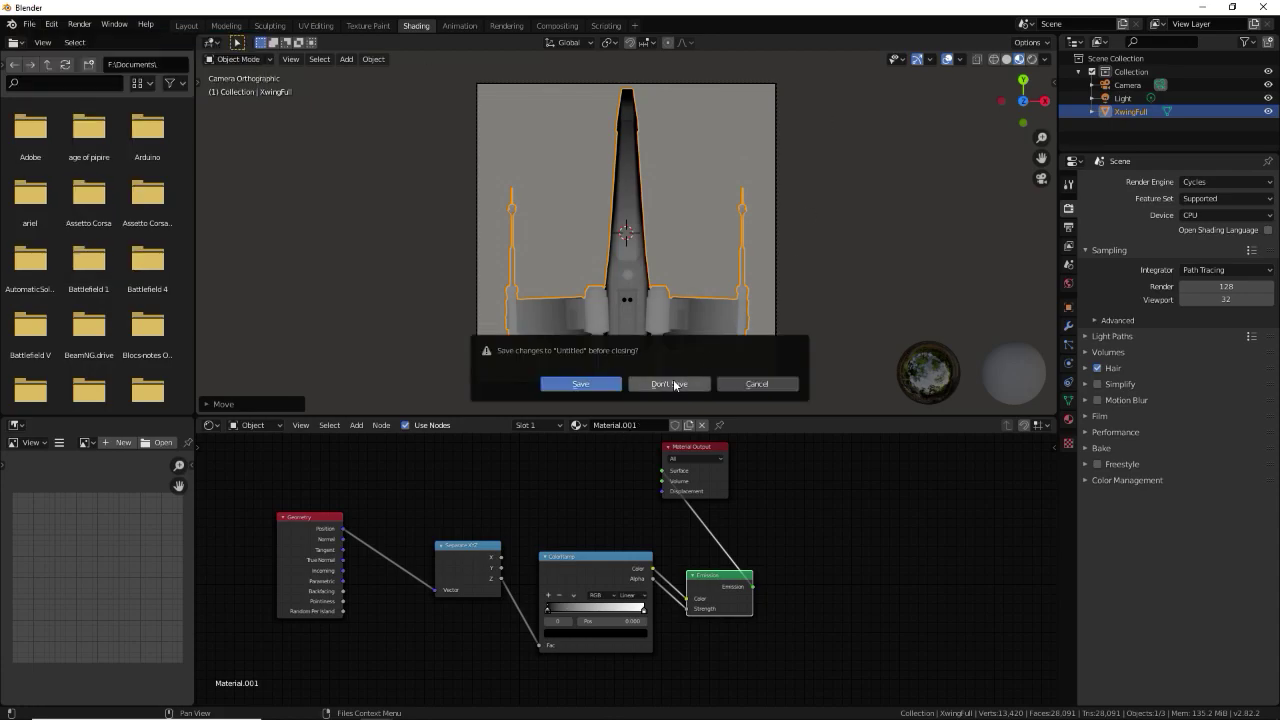
left_click(675, 385)
Delete the default cube so only the camera and light remain
mouse_move(528, 343)
middle_mouse_down()
mouse_move(654, 360)
mouse_move(766, 349)
mouse_move(466, 310)
middle_mouse_up()
scroll(573, 343, "down", 3)
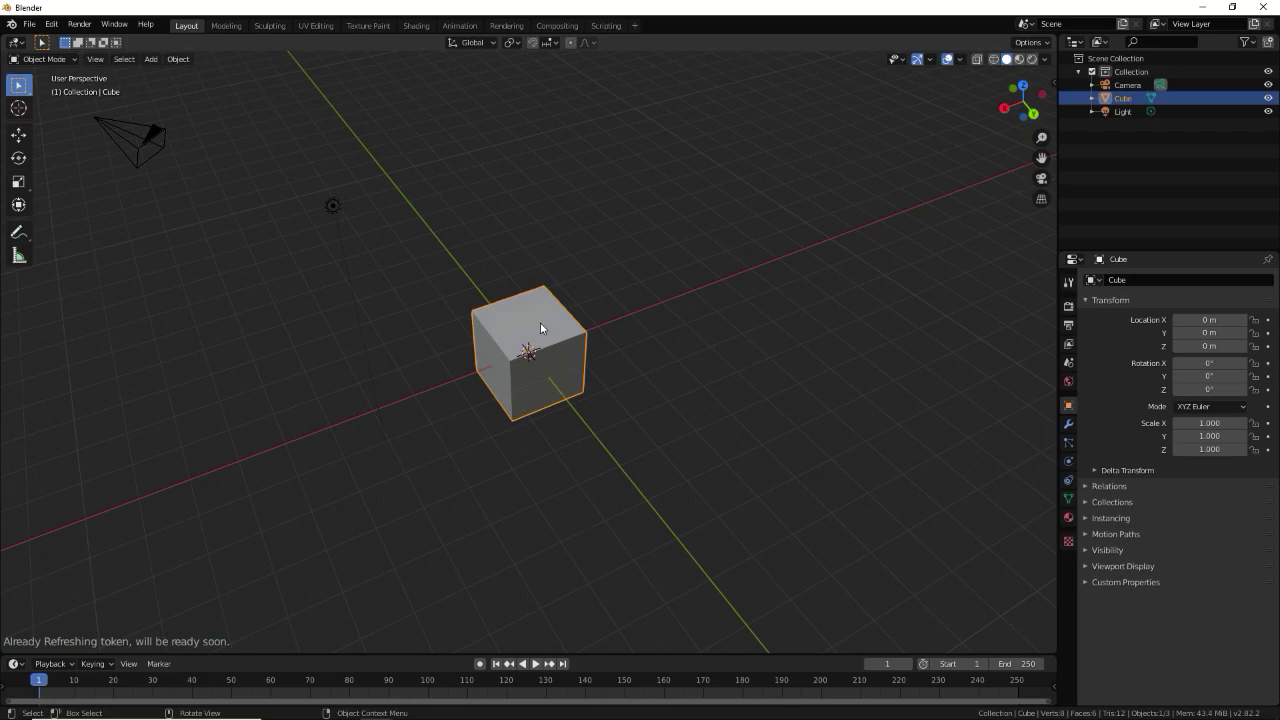
key("Delete")
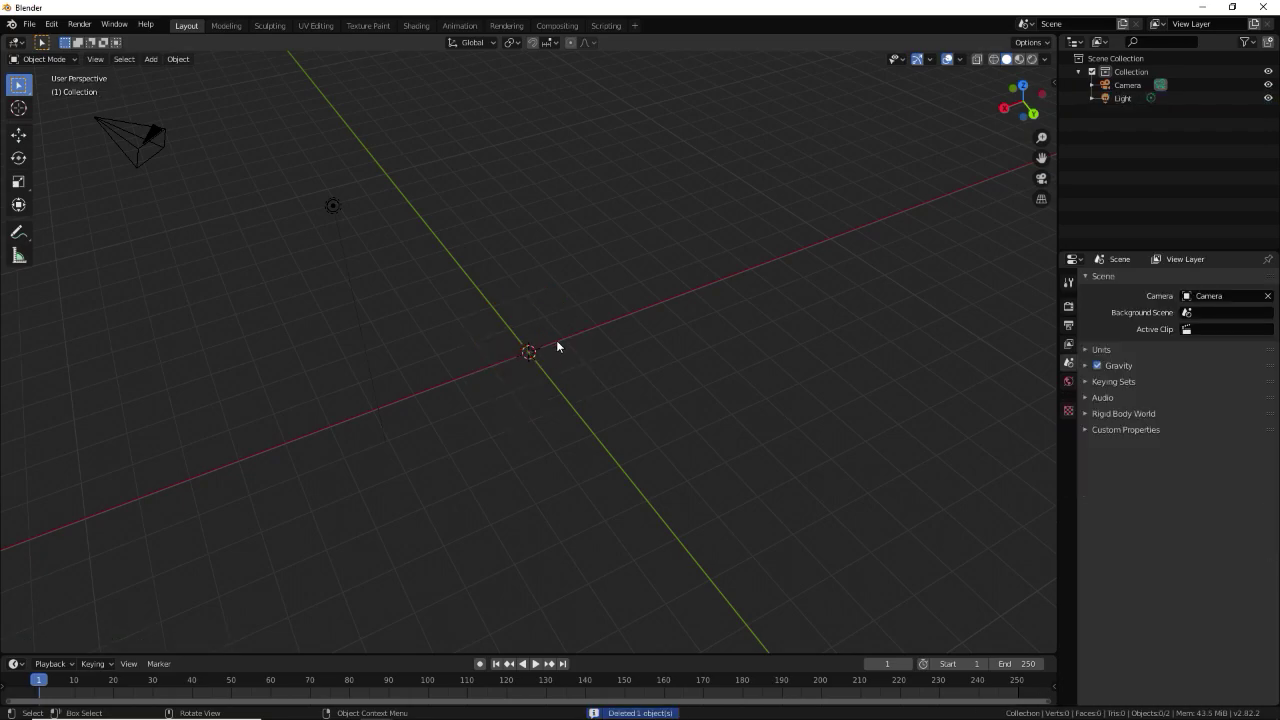
key("shift+a")
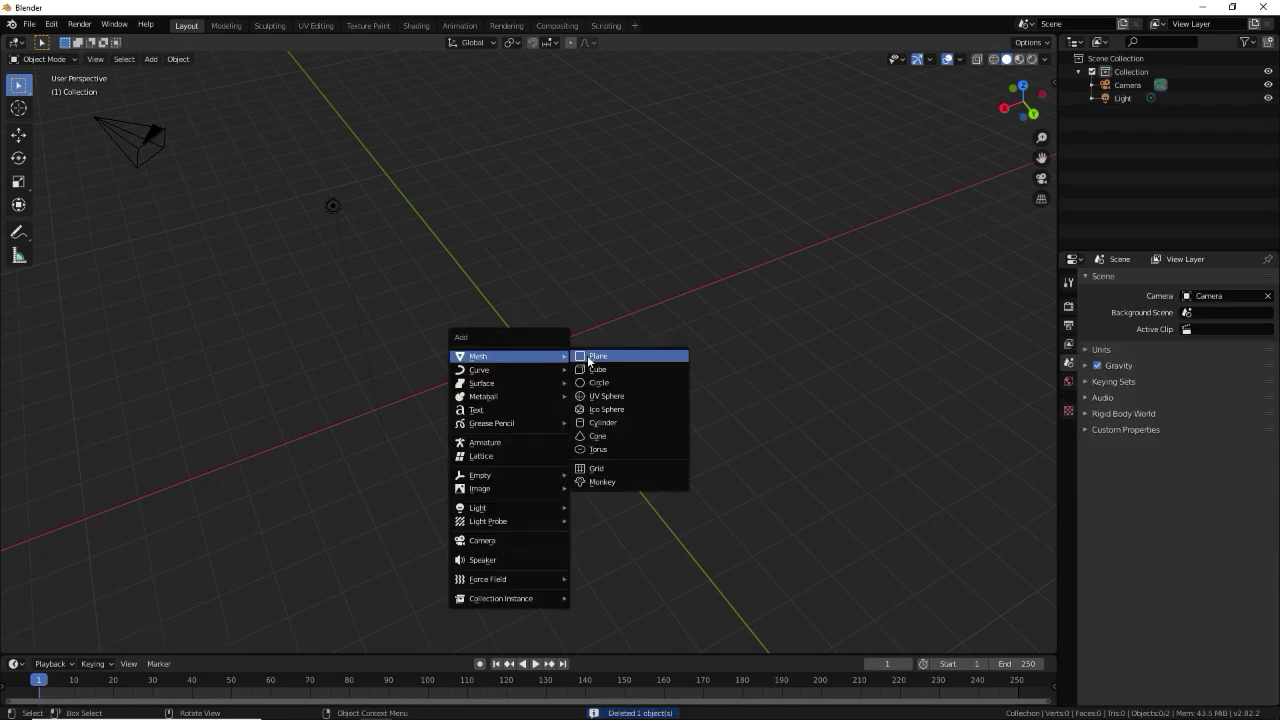
Add a plane and raise it along Z to 1.5313 m
mouse_move(508, 356)
left_click(586, 355)
key("g")
key("z")
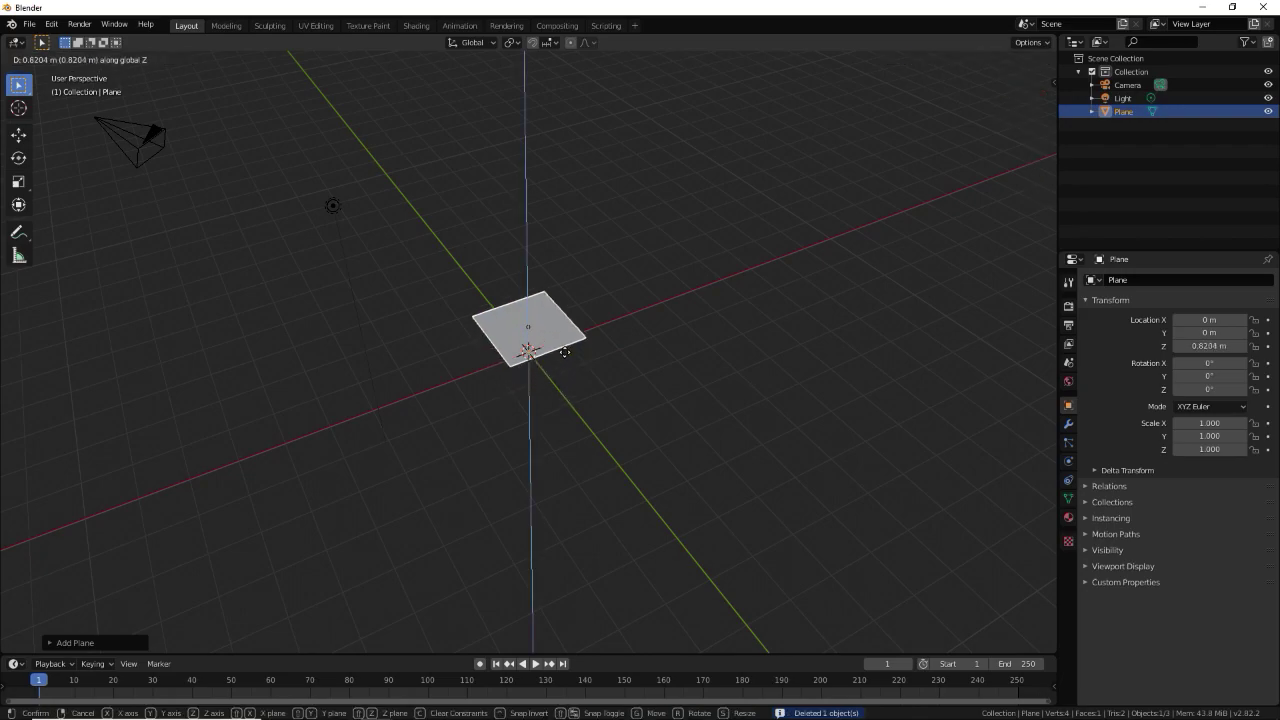
left_click(560, 329)
mouse_move(682, 293)
middle_mouse_down()
mouse_move(684, 321)
mouse_move(710, 325)
mouse_move(573, 284)
middle_mouse_up()
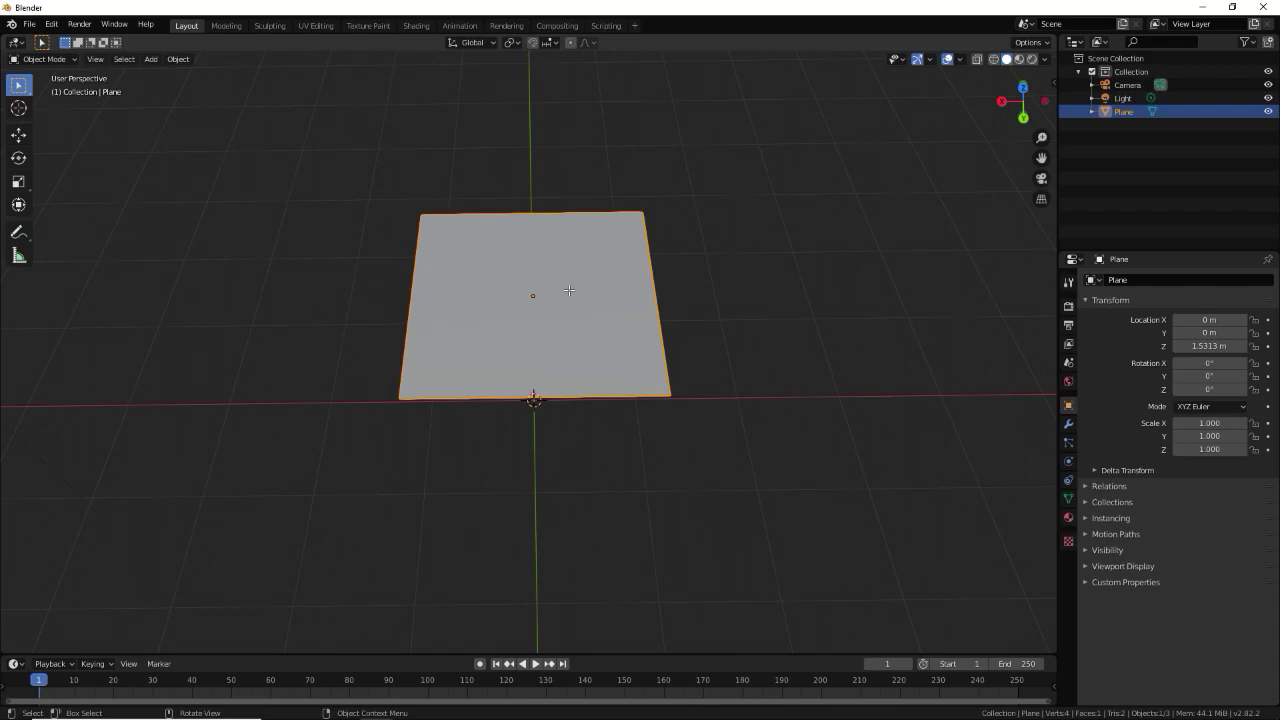
In face mode, subdivide the plane four times into a 16×16 grid
key("Tab")
left_click(114, 60)
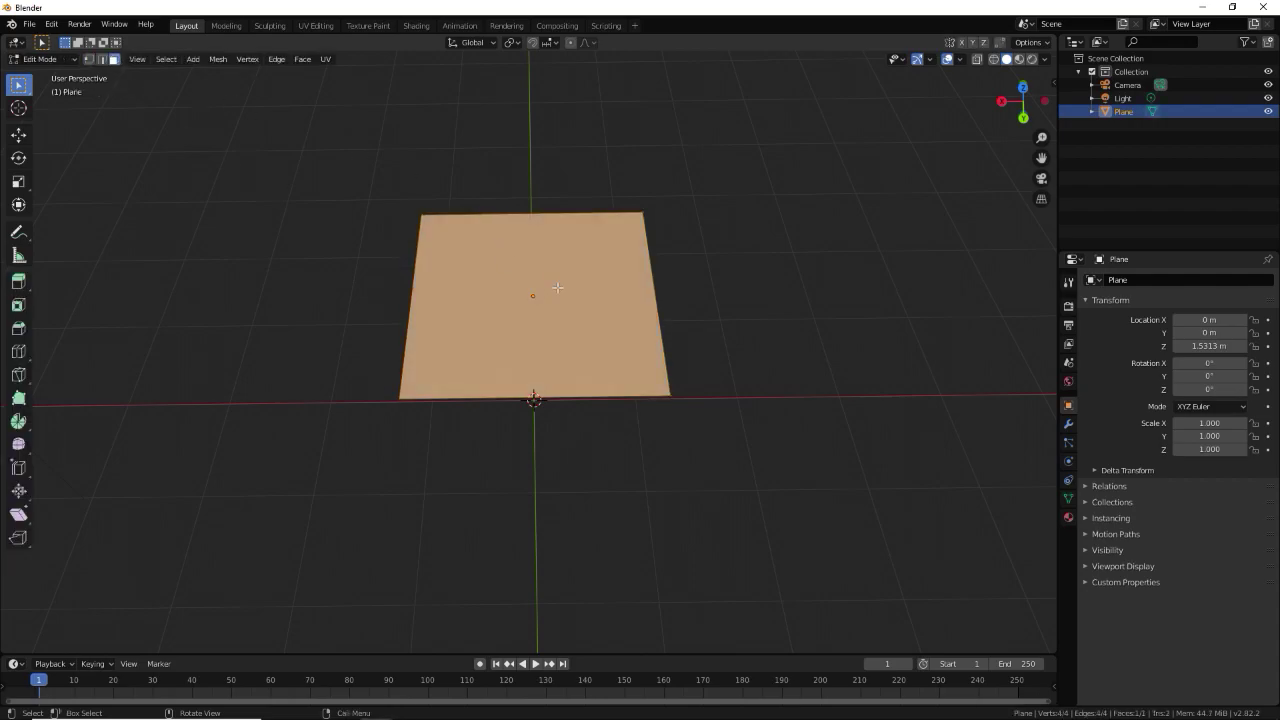
left_click(557, 284)
right_click(545, 282)
left_click(545, 282)
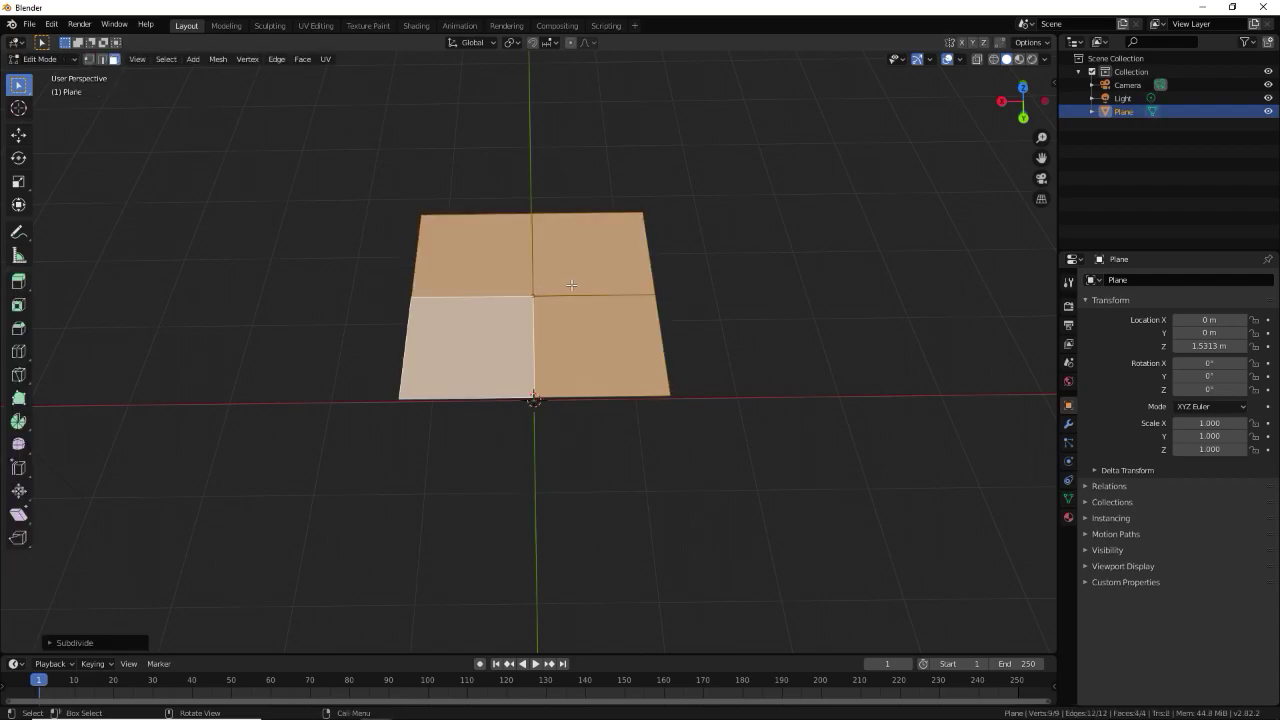
right_click(572, 284)
left_click(572, 284)
right_click(572, 284)
left_click(573, 286)
right_click(572, 283)
left_click(572, 283)
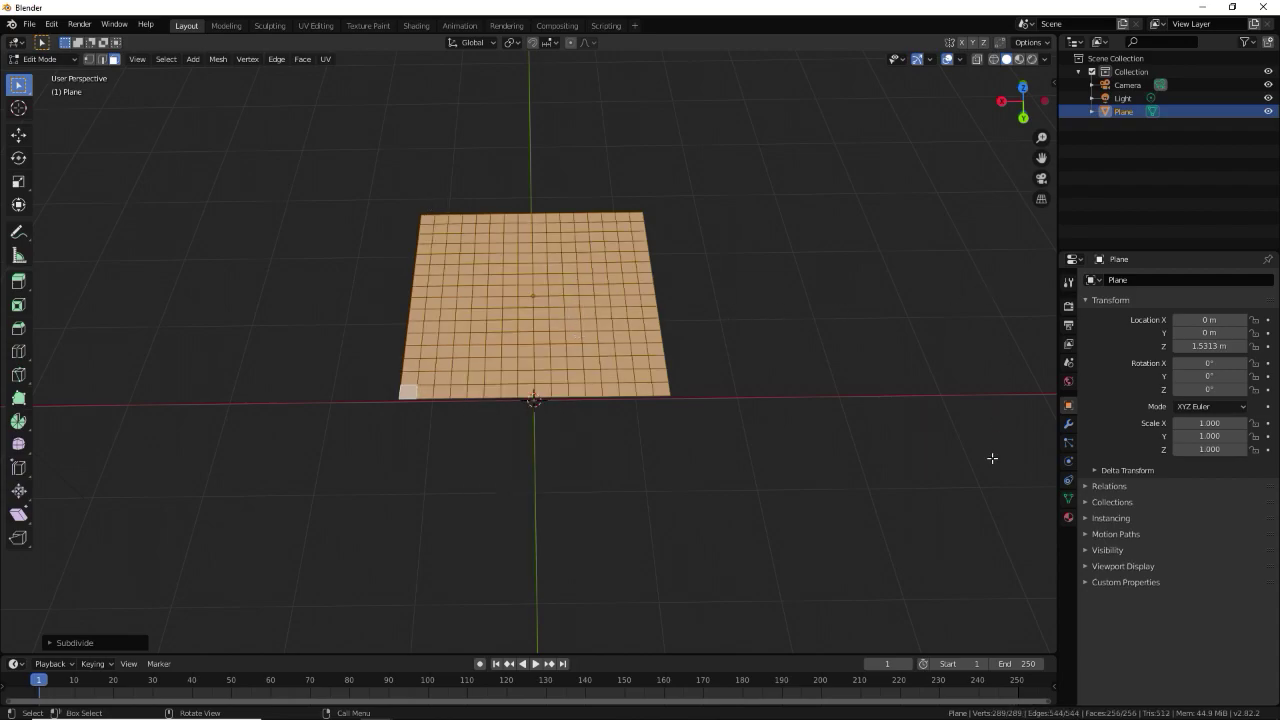
Add a Subdivision Surface modifier followed by a Displace modifier to the plane
left_click(1068, 424)
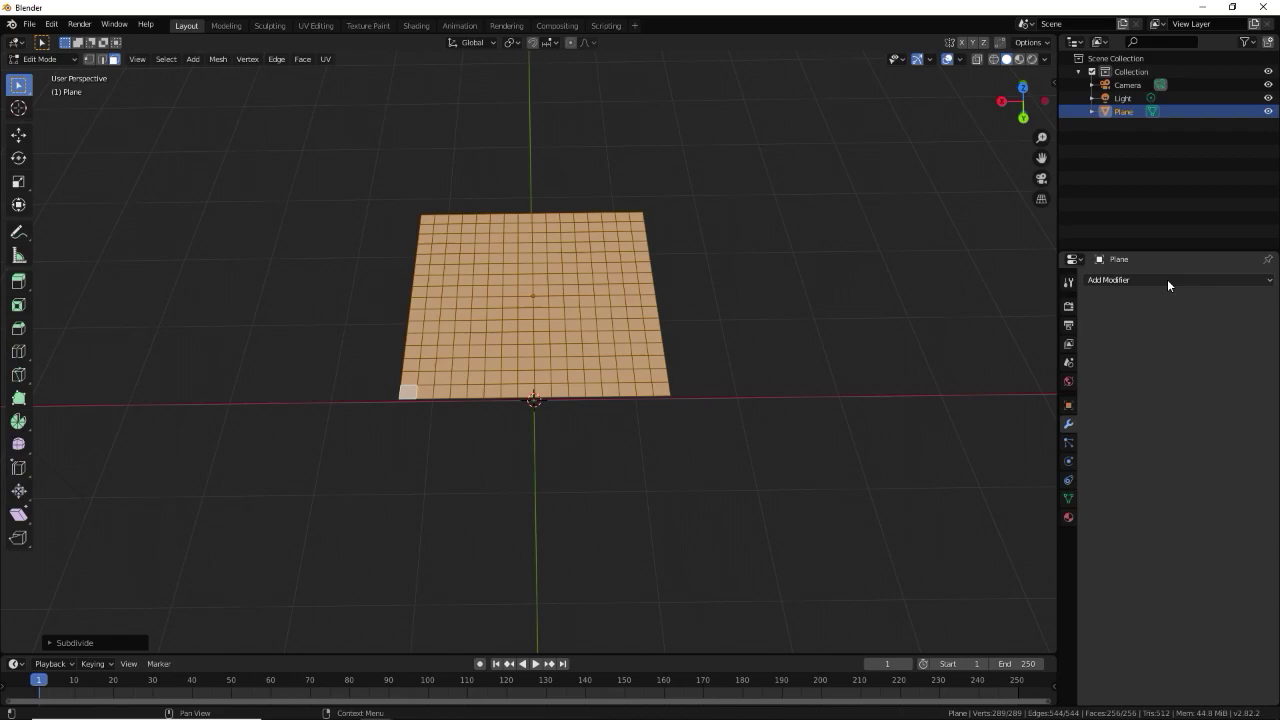
left_click(1167, 279)
left_click(1036, 504)
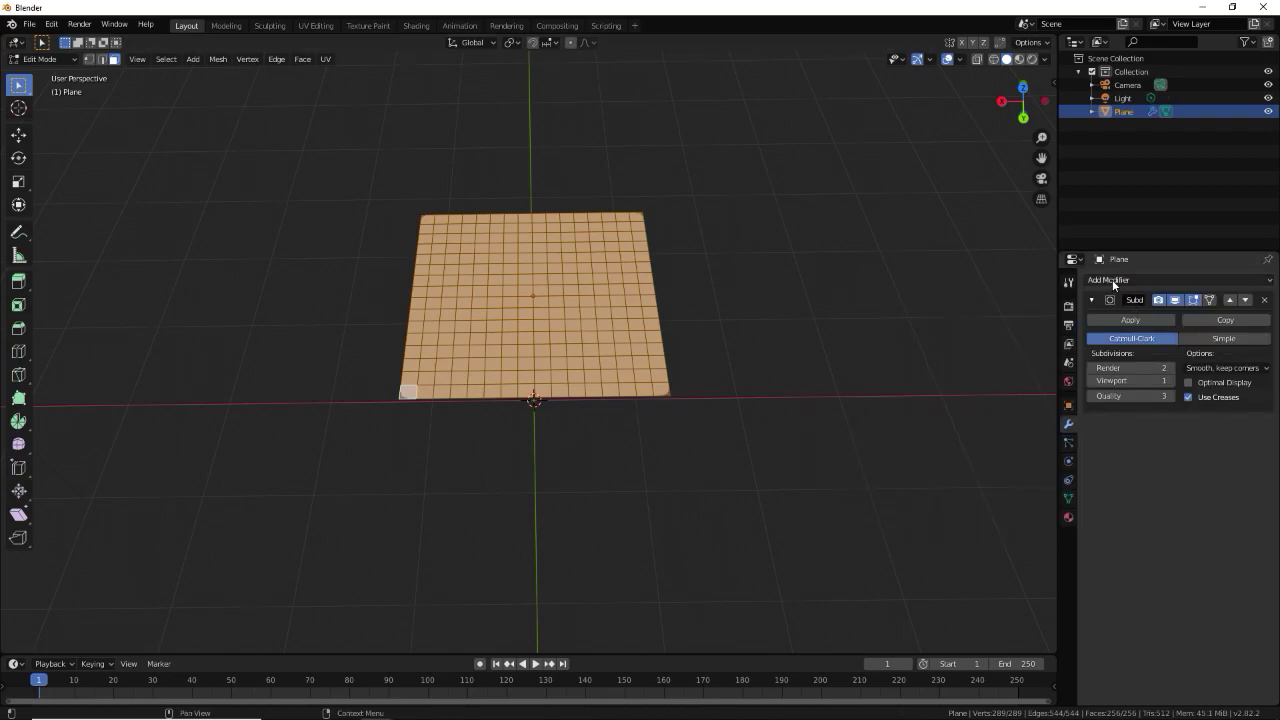
left_click(1112, 279)
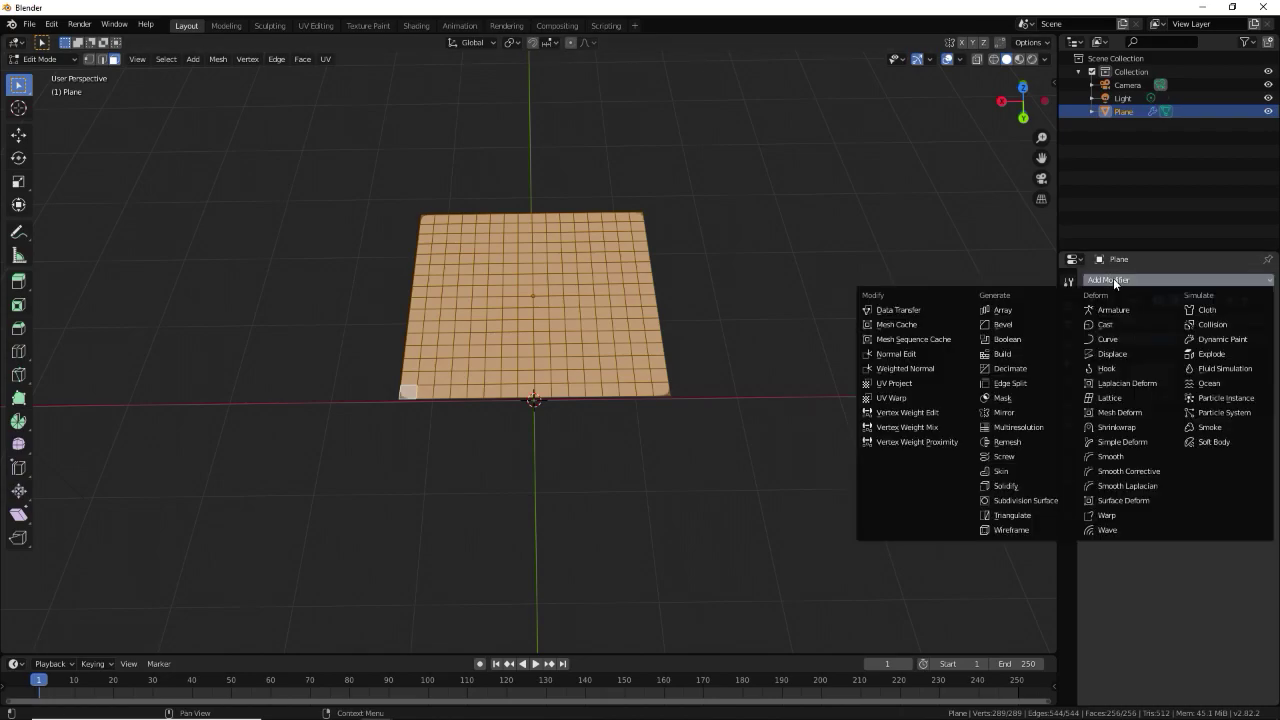
left_click(1103, 352)
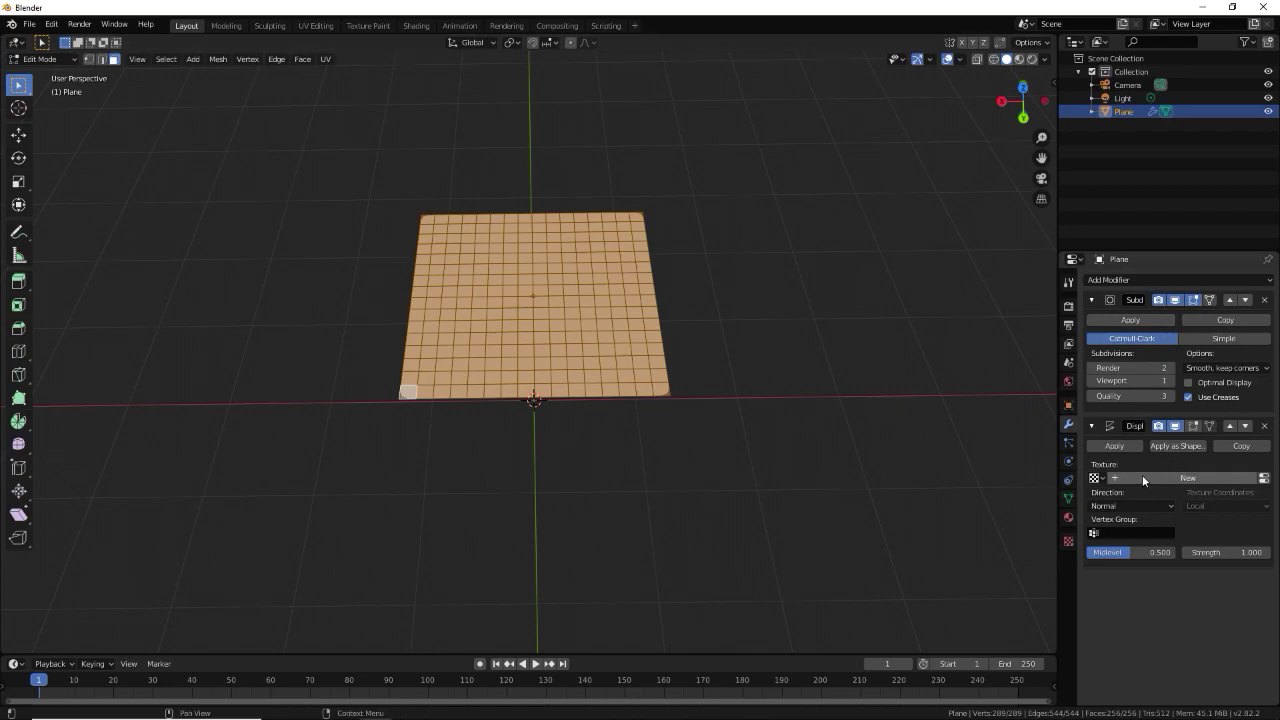
Switch to top view and select a single face of the plane
key("KP_7")
left_click(491, 269)
scroll(428, 234, "up", 1)
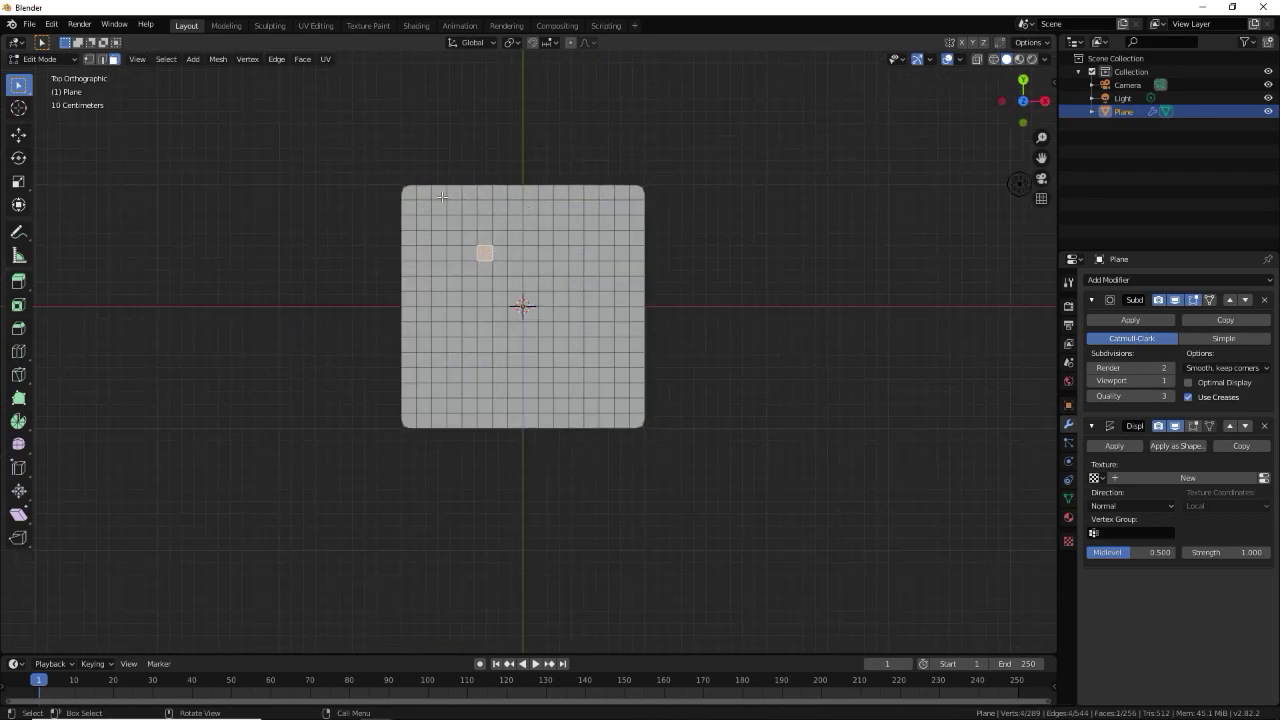
Box-select the plane's inner faces and assign them to a new vertex group
key("b")
left_click_drag(426, 207, 623, 408)
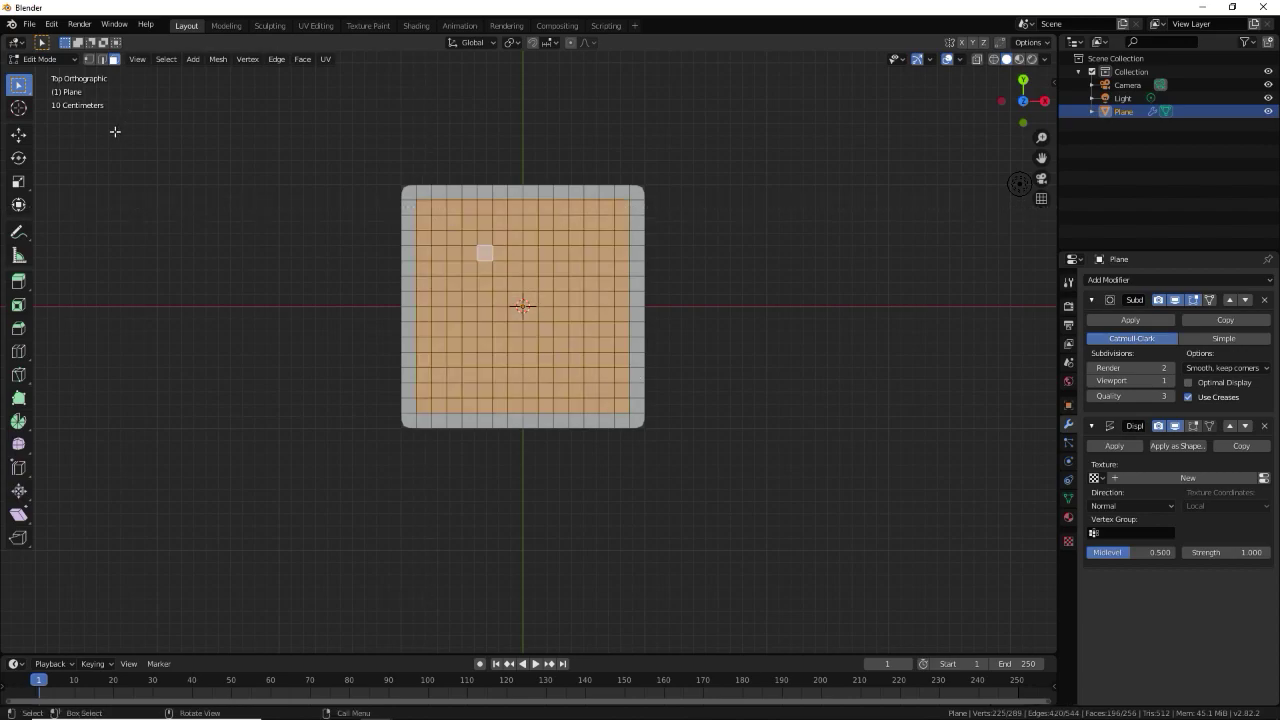
left_click(248, 61)
mouse_move(276, 284)
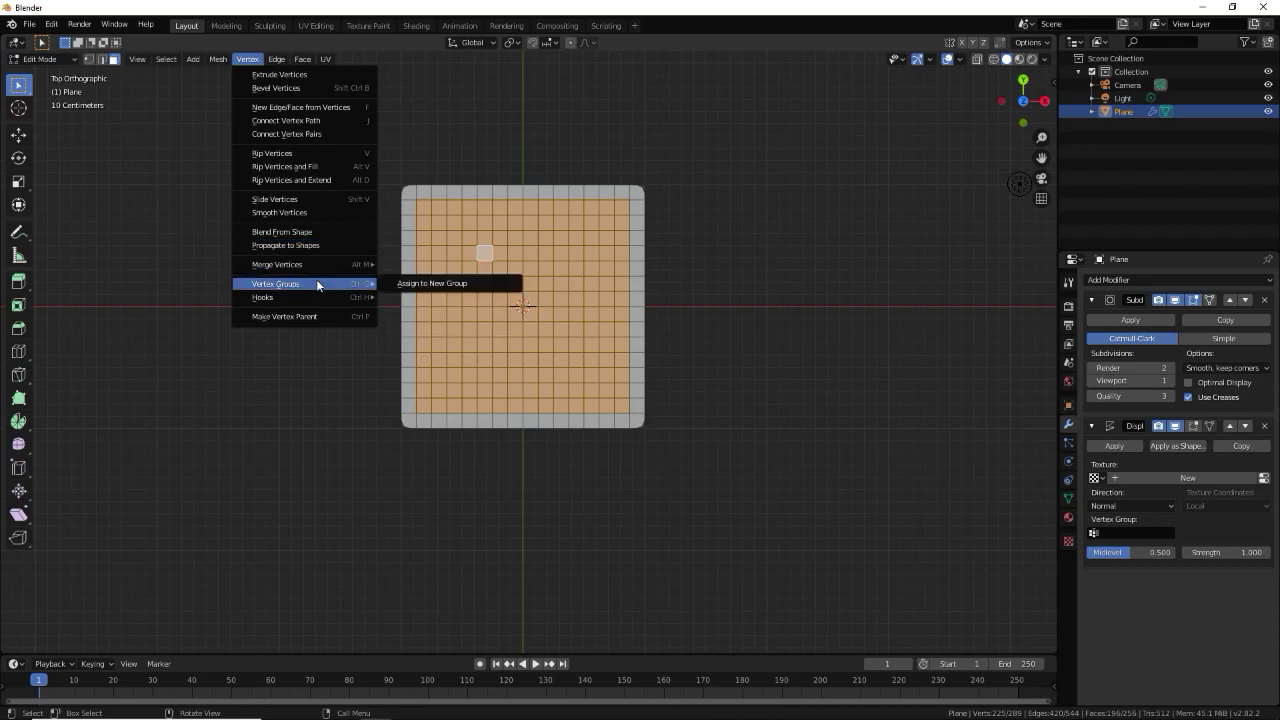
left_click(407, 285)
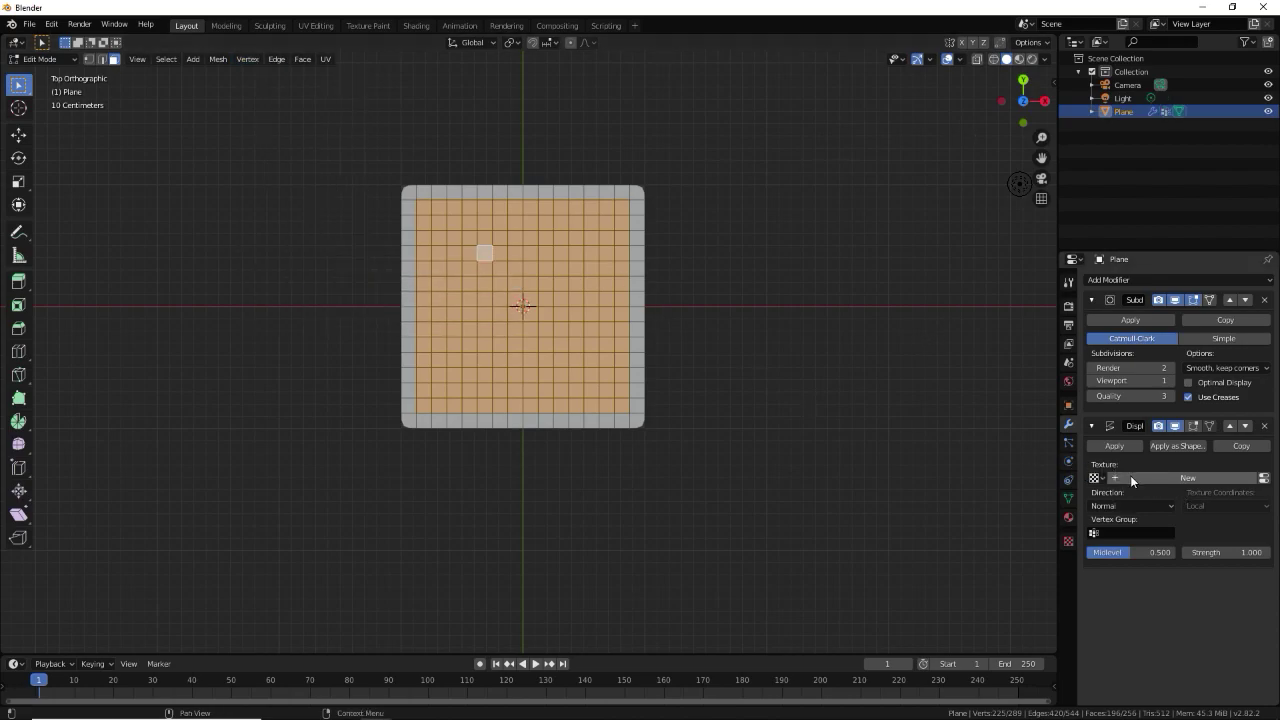
left_click(1067, 540)
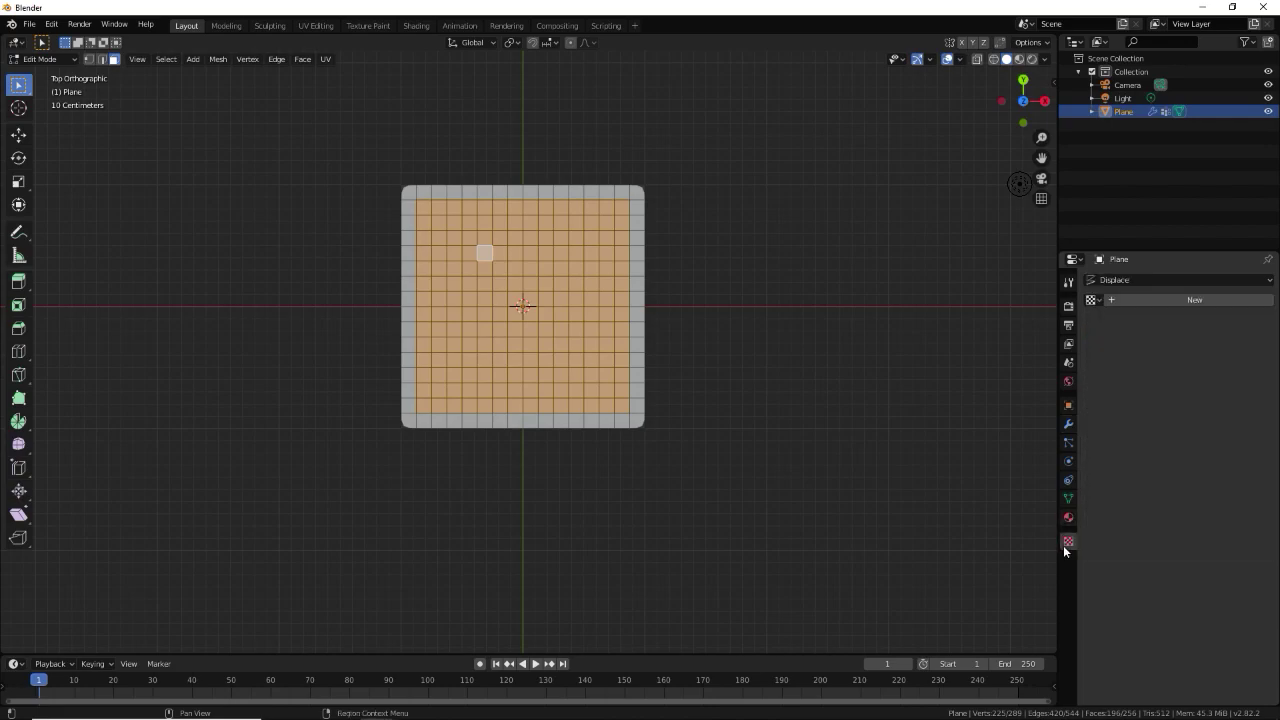
Create a new texture loading xwing.png from the tuto folder
left_click(1143, 300)
left_click(1215, 511)
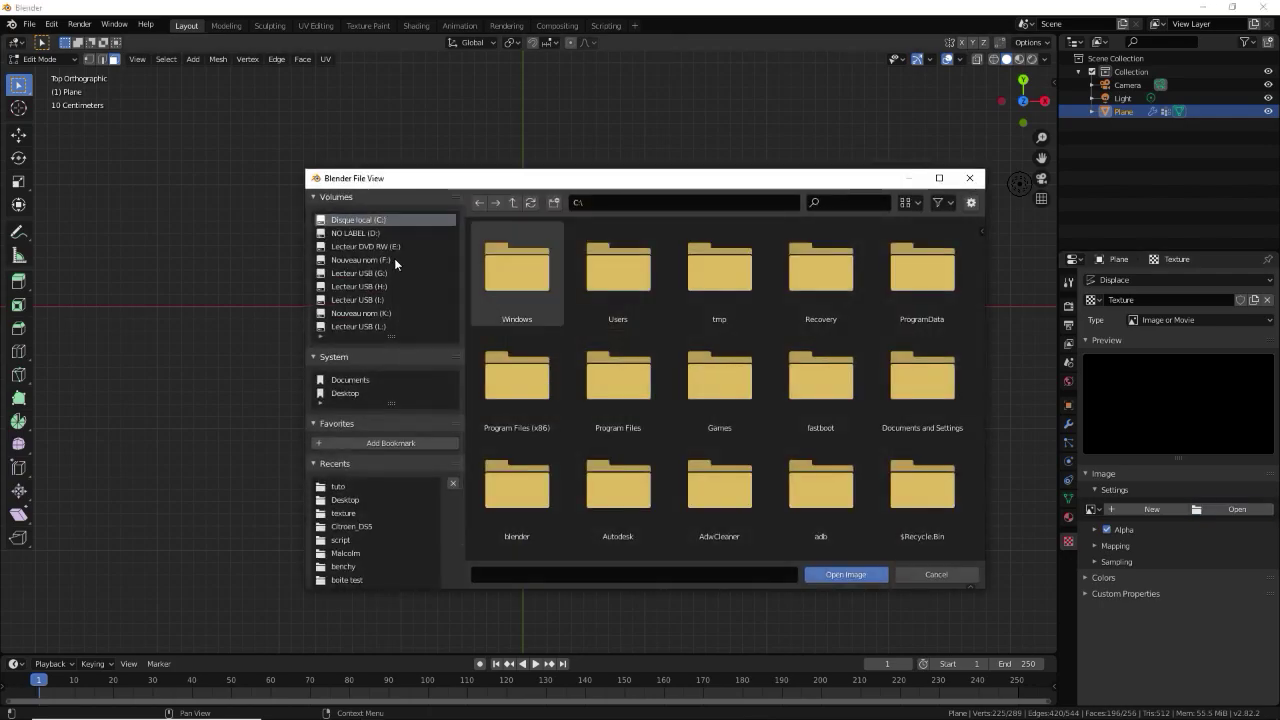
left_click(340, 487)
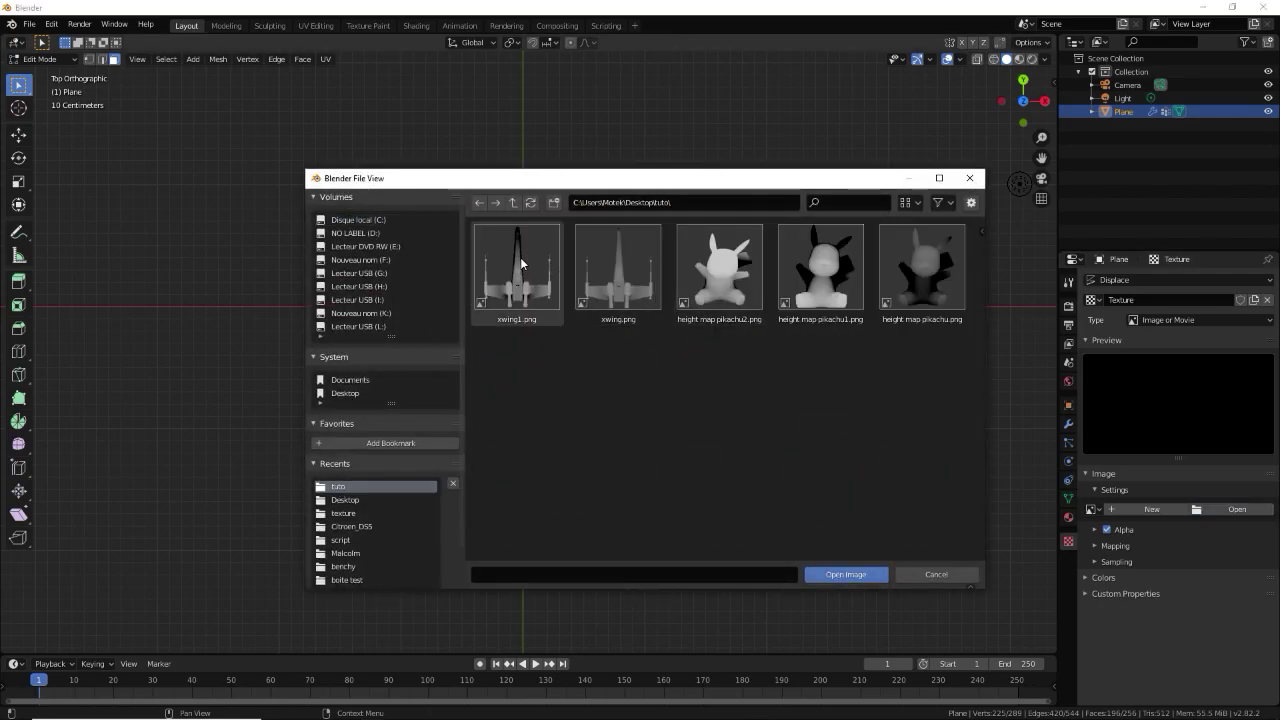
double_click(621, 265)
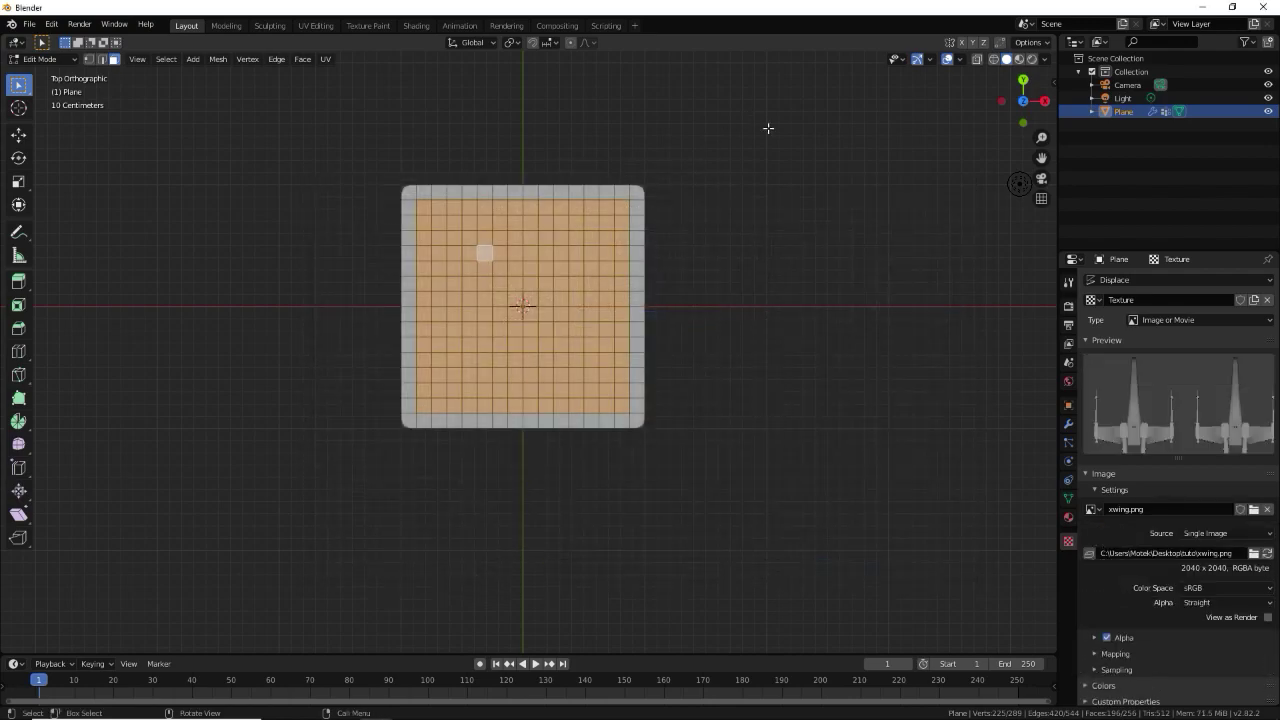
Set the texture mapping extension to Clip instead of repeat
left_click(1115, 654)
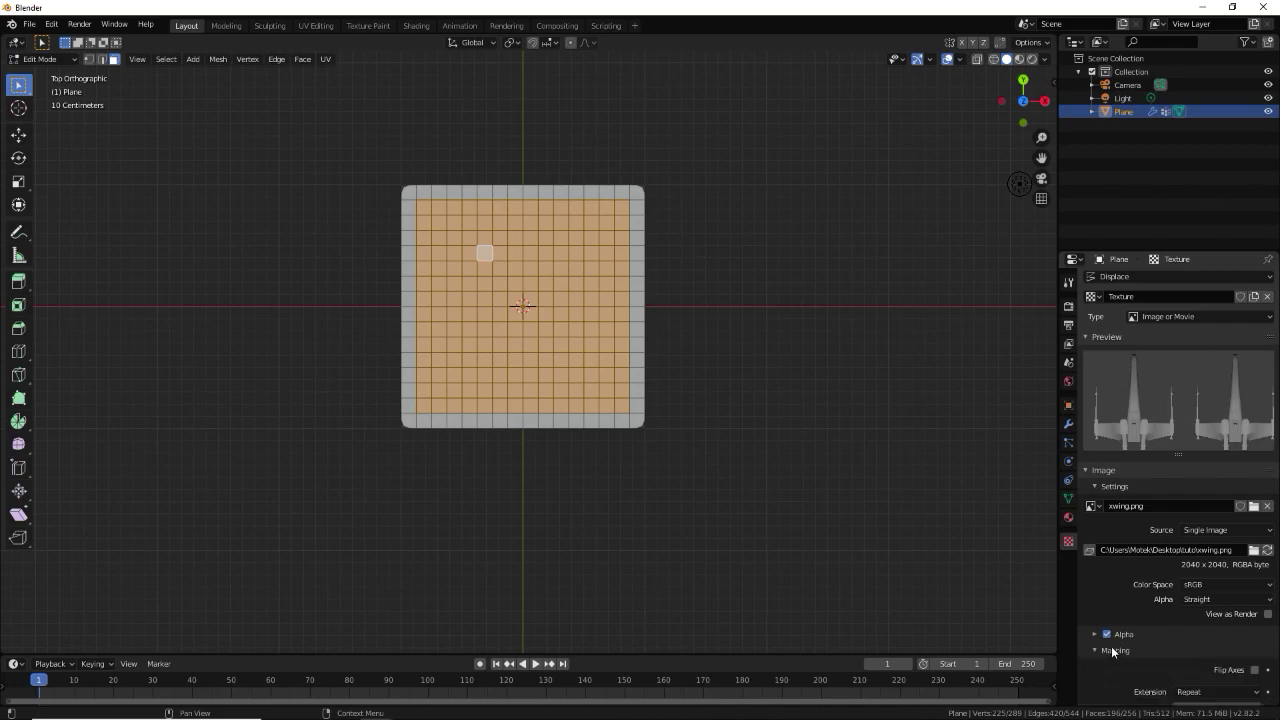
scroll(1165, 612, "down", 3)
left_click(1215, 570)
left_click(1215, 602)
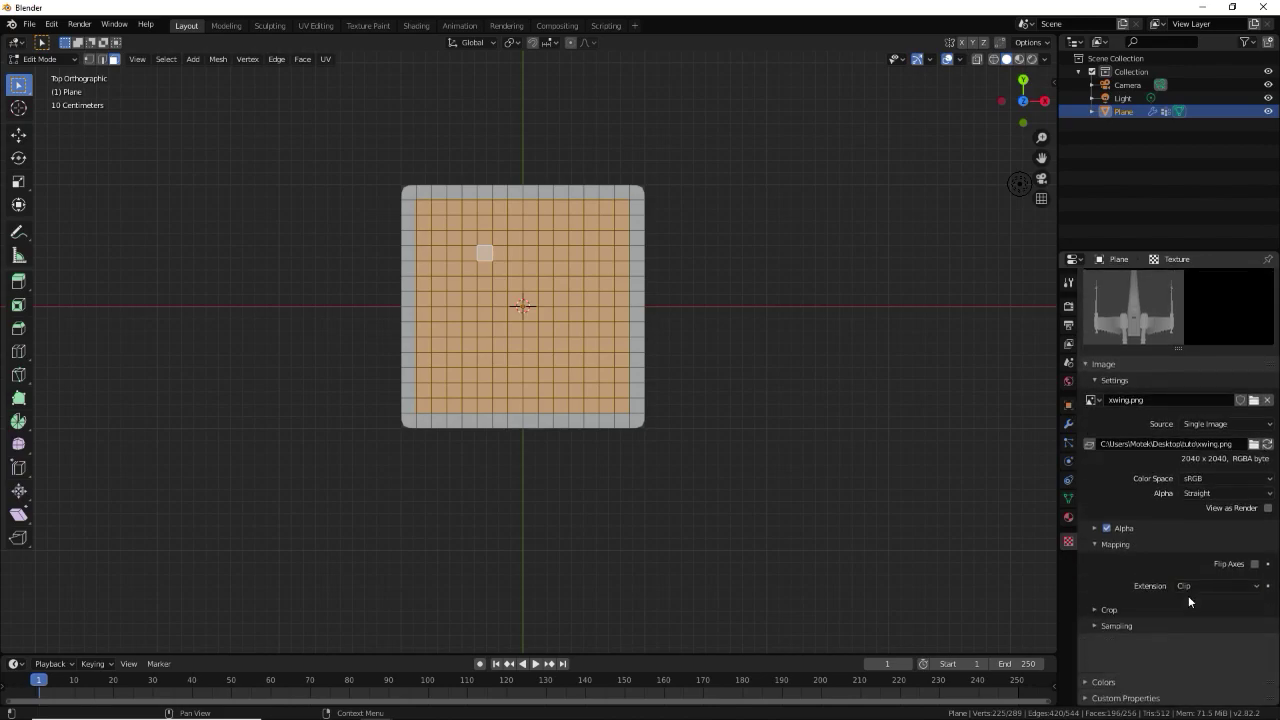
left_click(1068, 424)
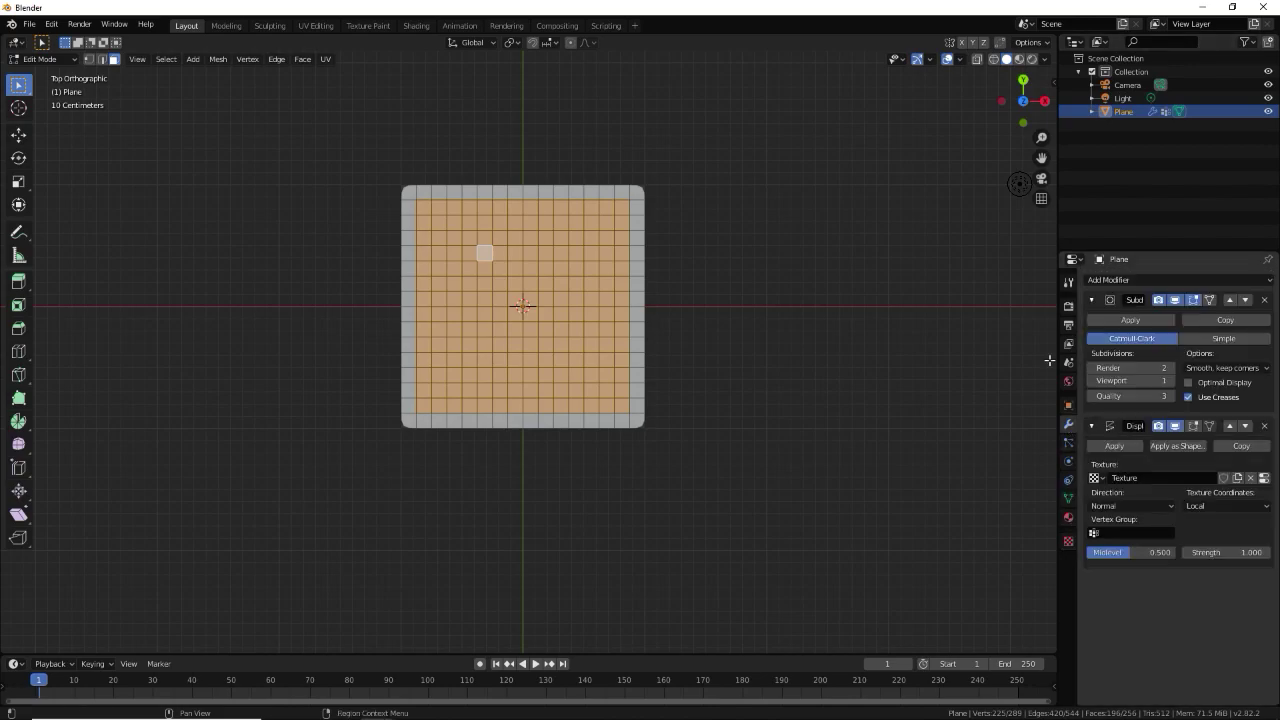
Set the Displace modifier to UV coordinates and vertex group Group
left_click(1094, 478)
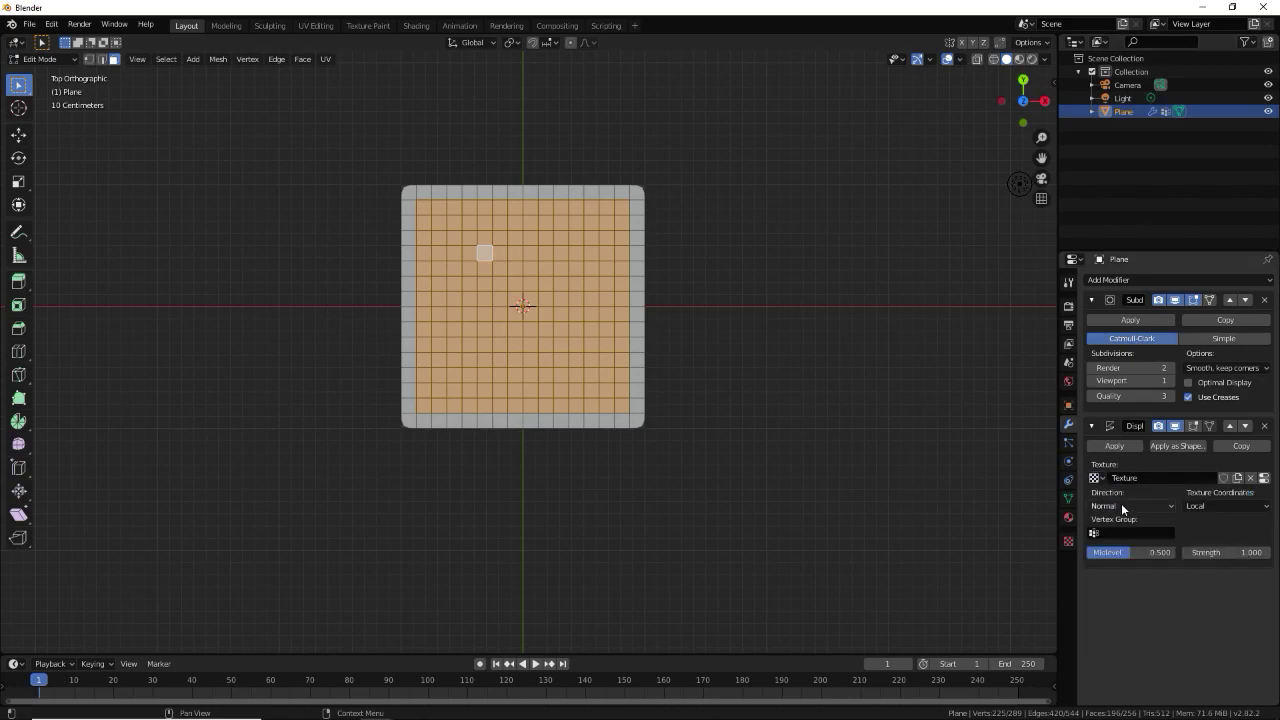
left_click(1207, 504)
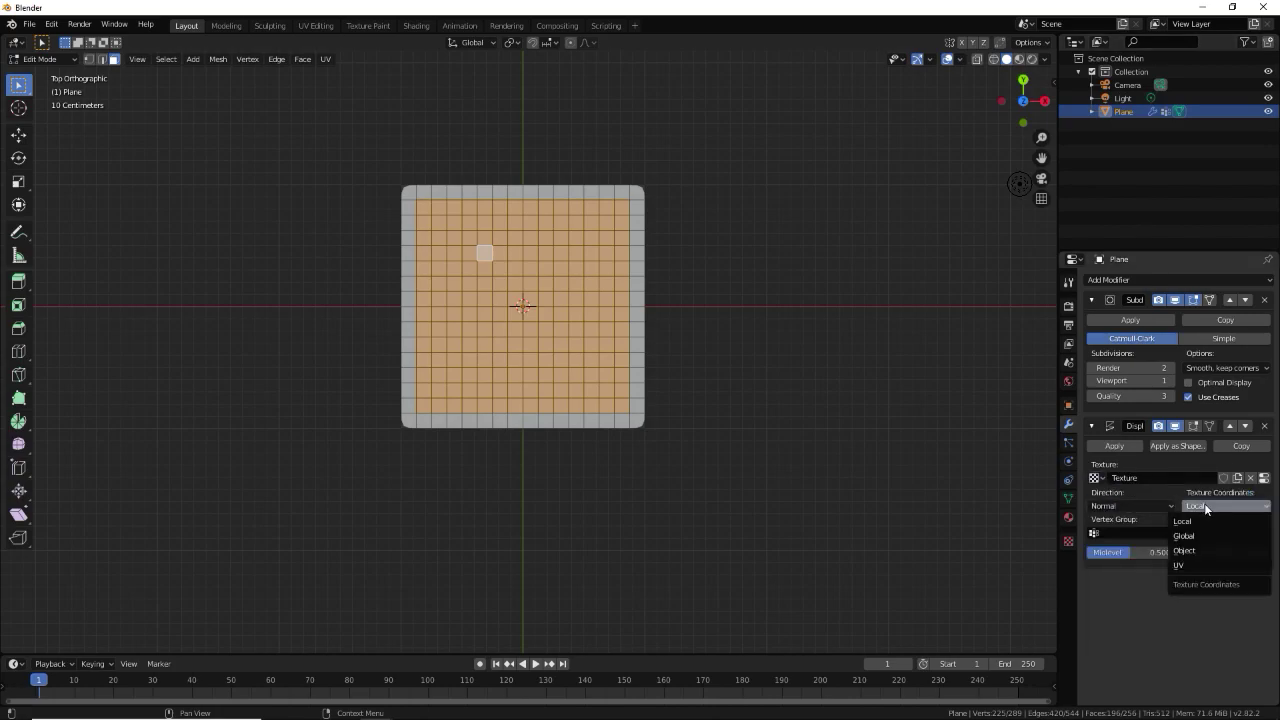
left_click(1185, 565)
left_click(1135, 533)
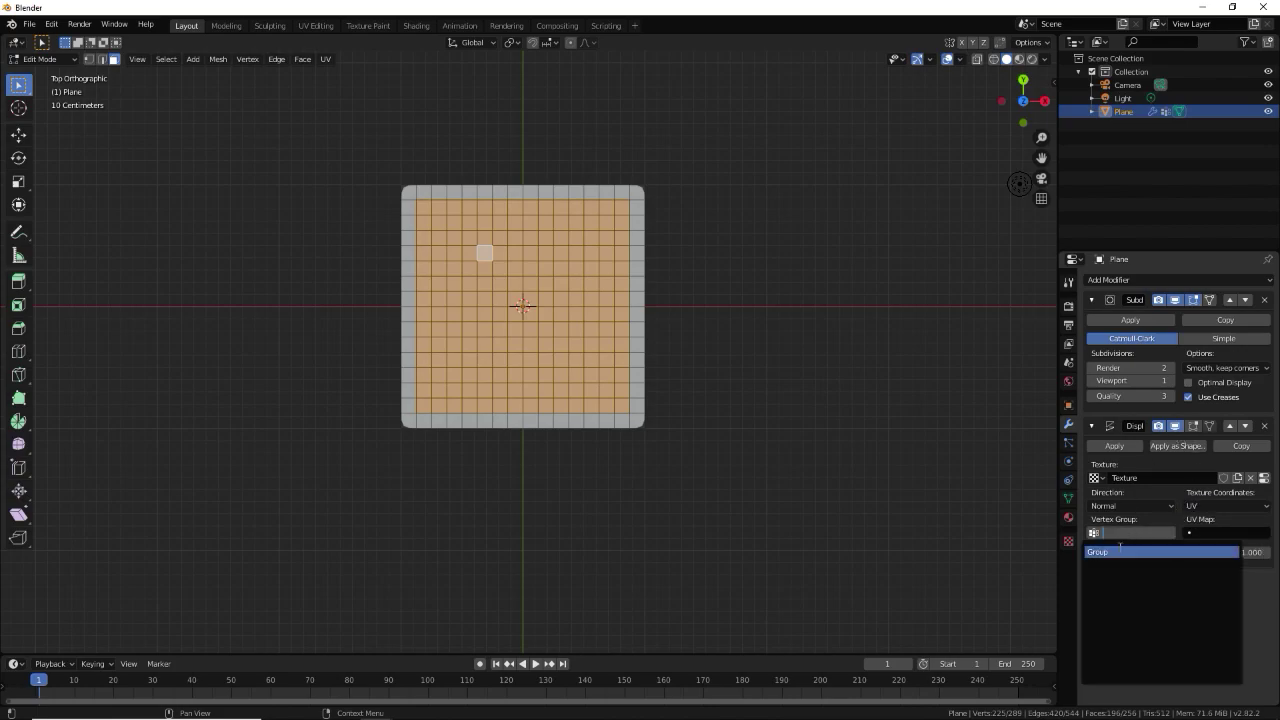
left_click(1112, 552)
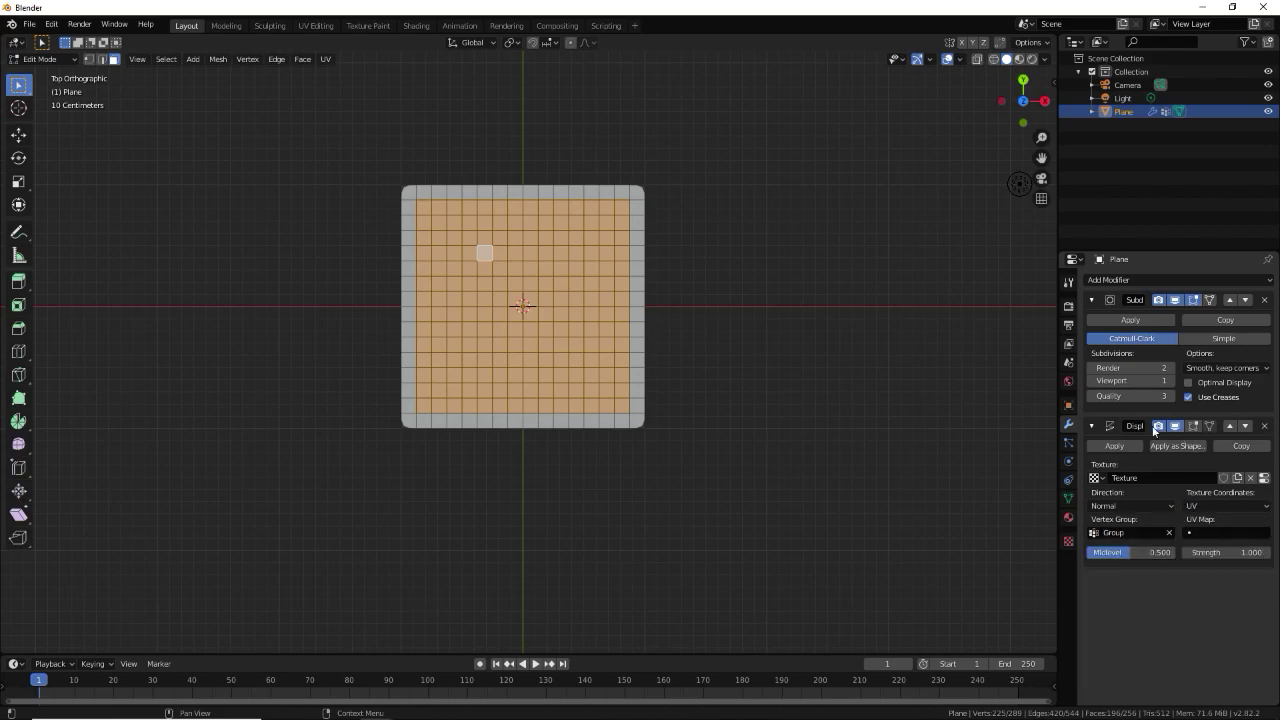
Lower the Displace strength to 0.5 and return to Object Mode
left_click(1220, 548)
type("0.5")
key("Return")
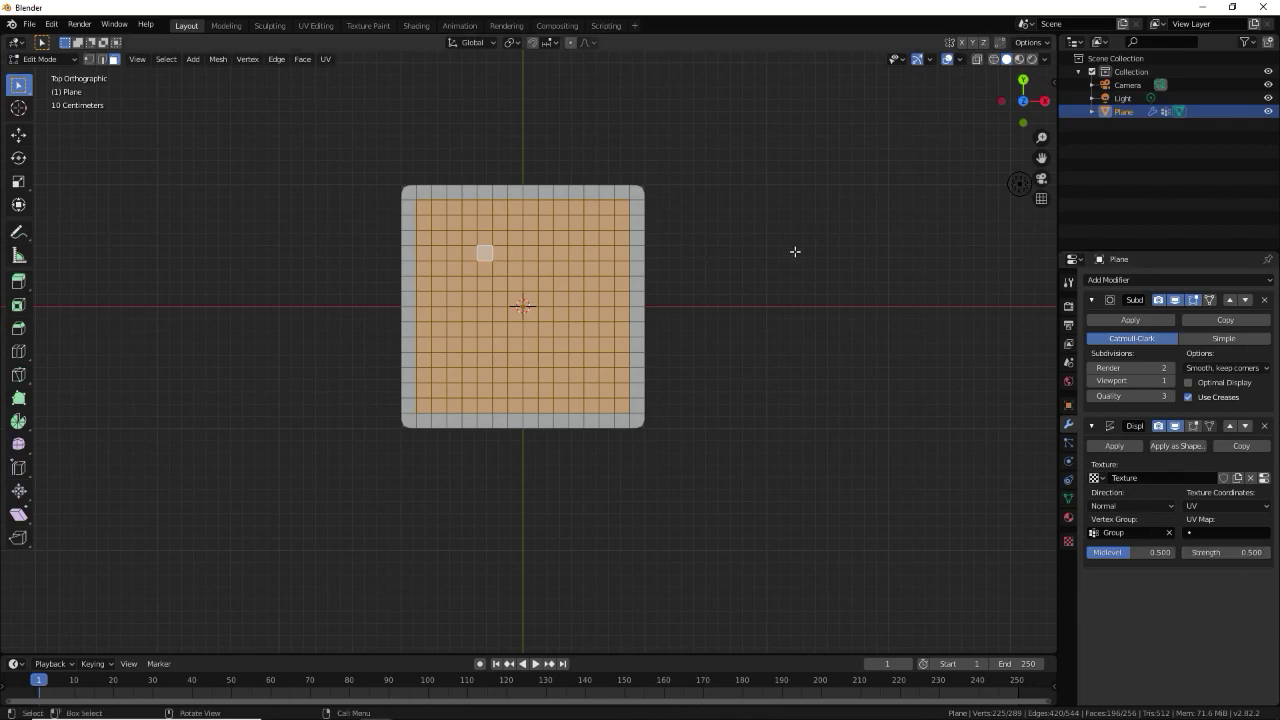
key("Tab")
Raise the Subdivision Surface viewport level to 3
mouse_move(728, 343)
middle_mouse_down()
mouse_move(655, 320)
mouse_move(735, 299)
mouse_move(745, 320)
middle_mouse_up()
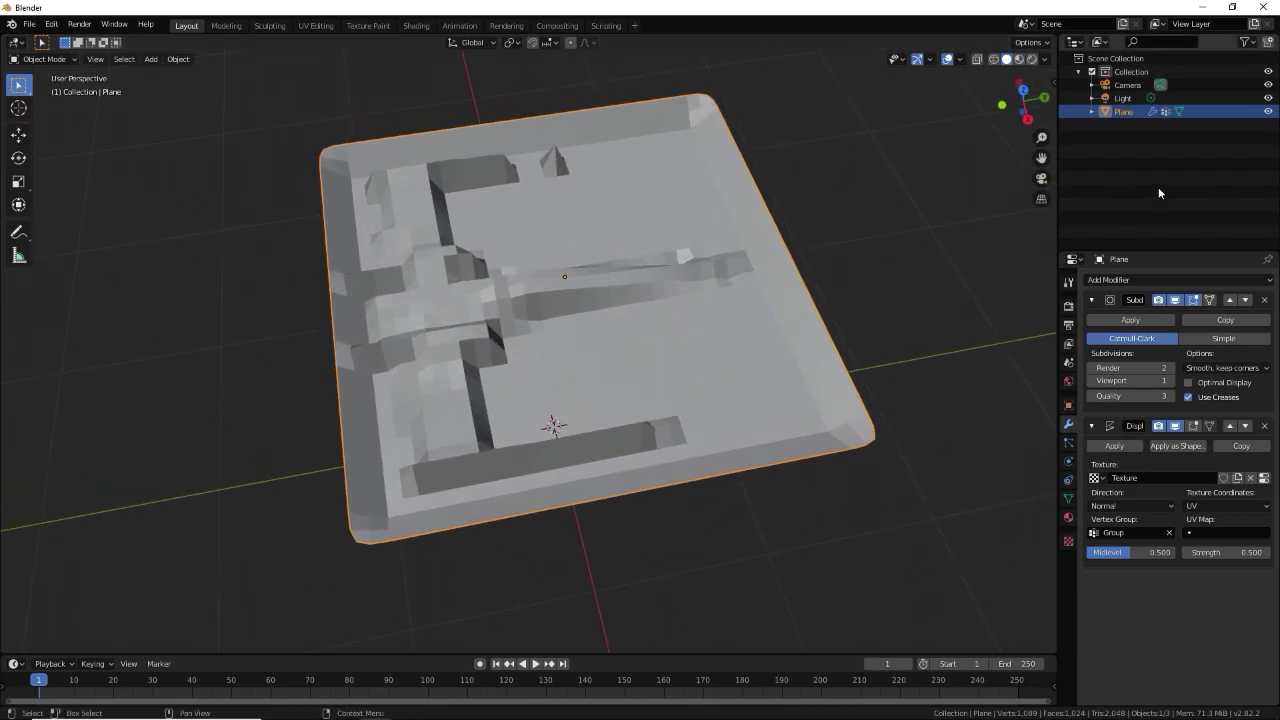
left_click(1172, 381)
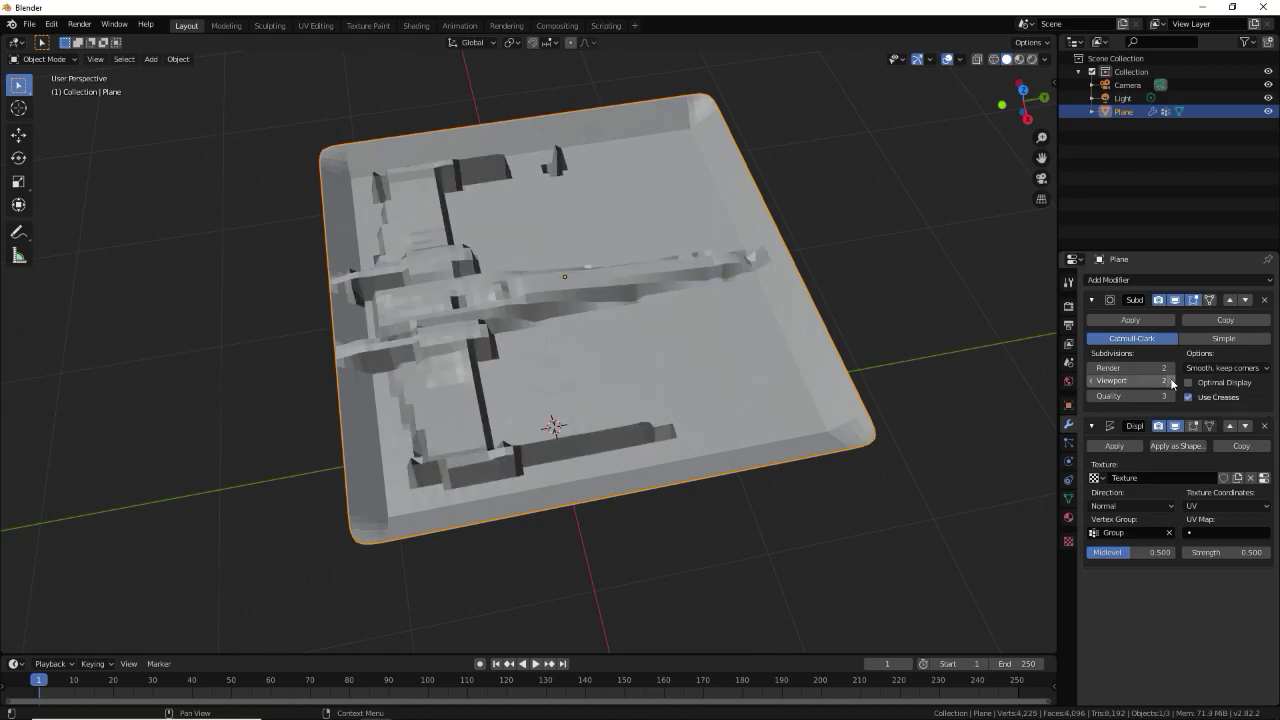
left_click(1172, 381)
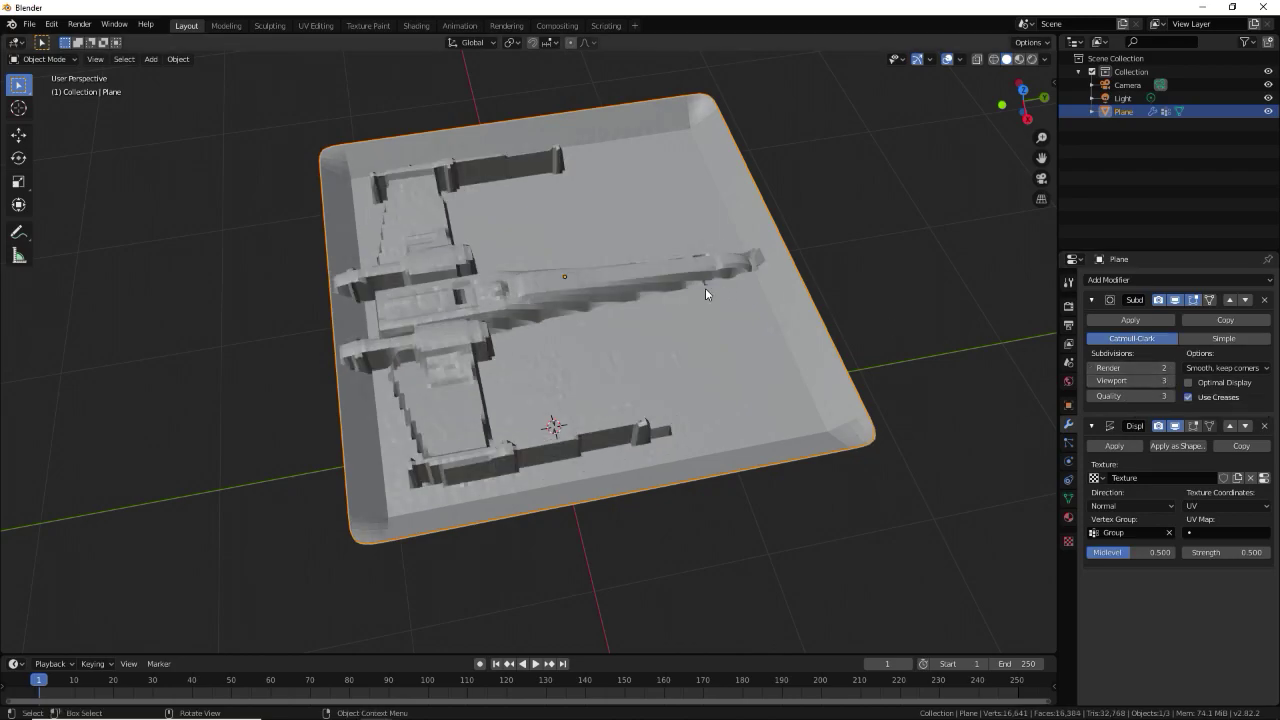
Subdivide the plane's selected faces twice more in Edit Mode
middle_click_drag(705, 288, 671, 306)
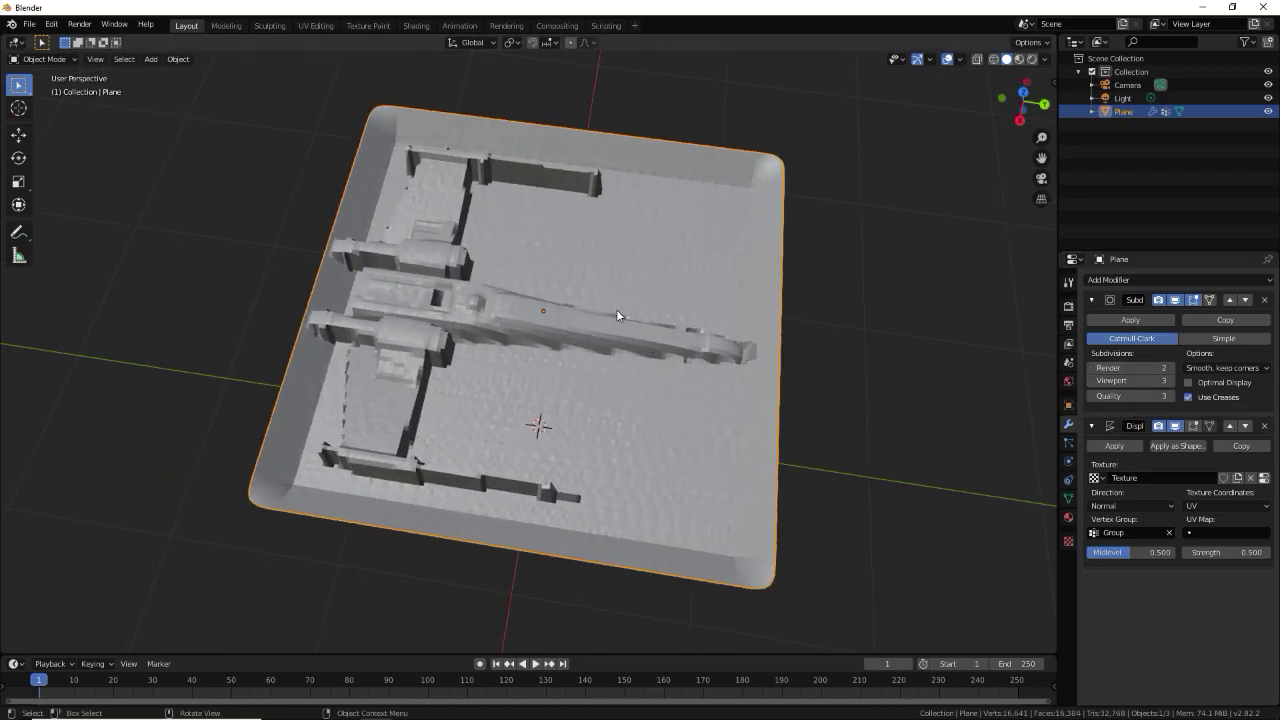
key("Tab")
right_click(618, 311)
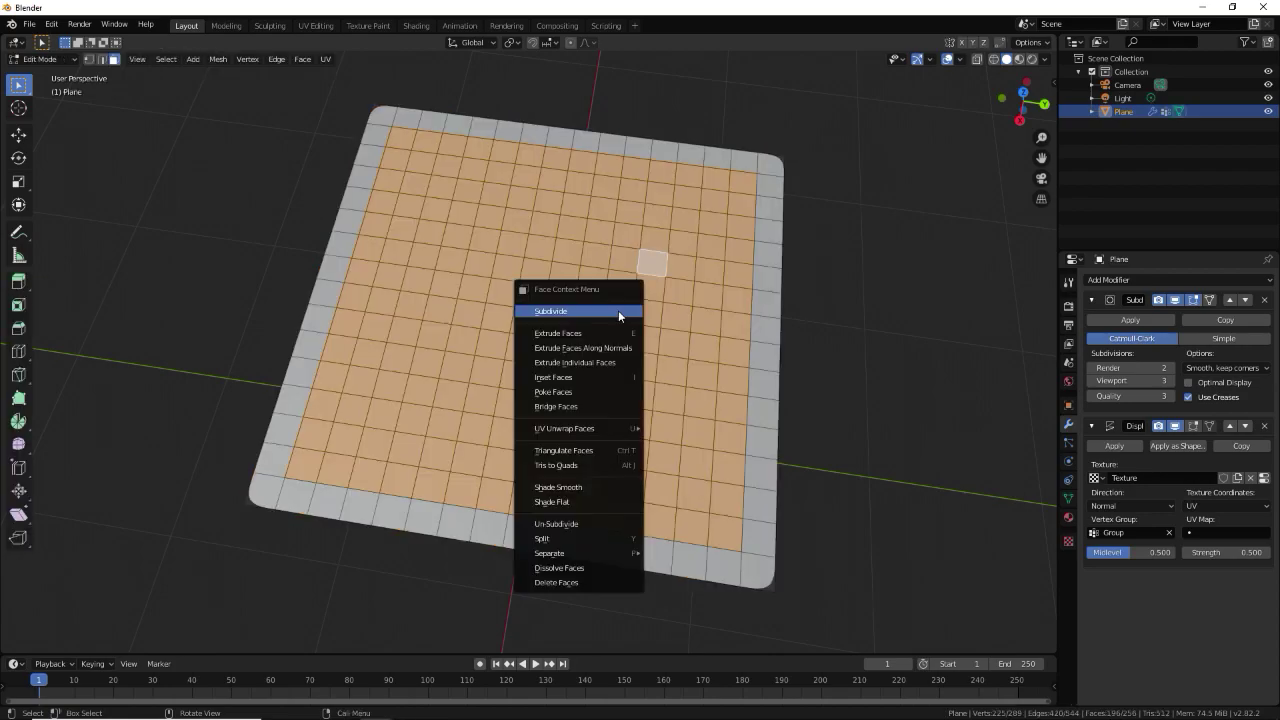
left_click(618, 310)
key("Tab")
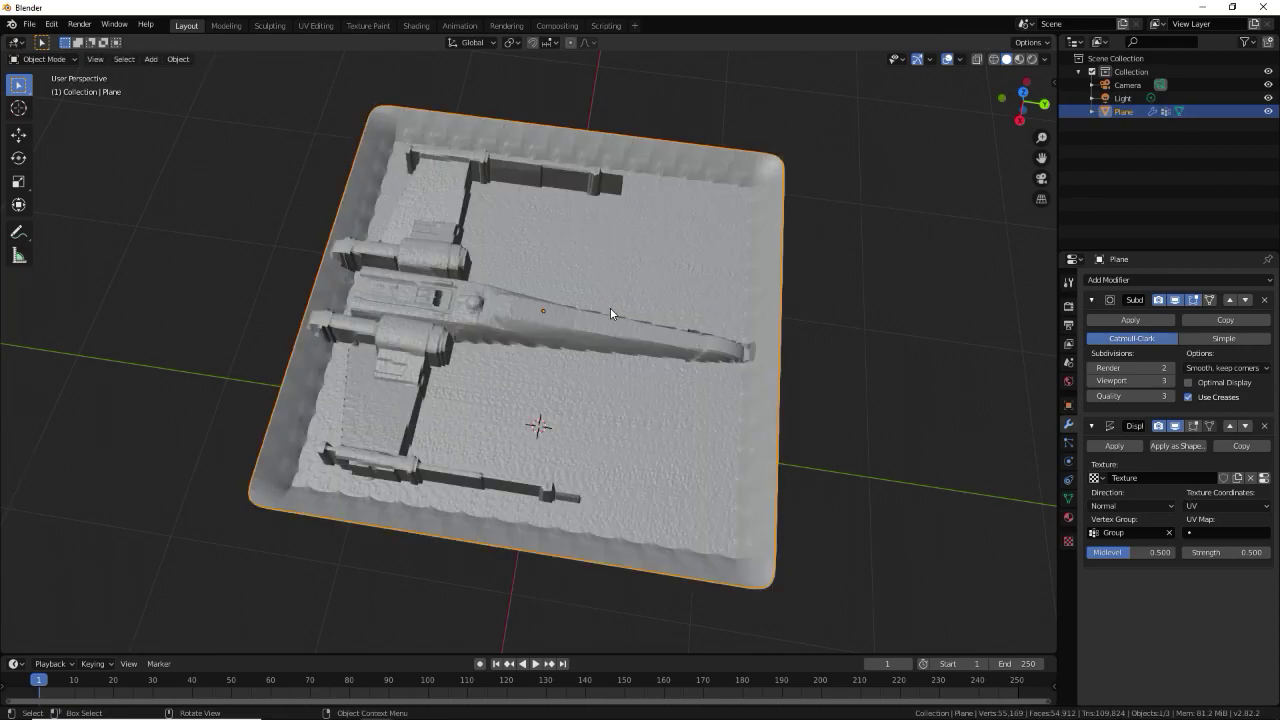
key("Tab")
right_click(610, 310)
left_click(612, 307)
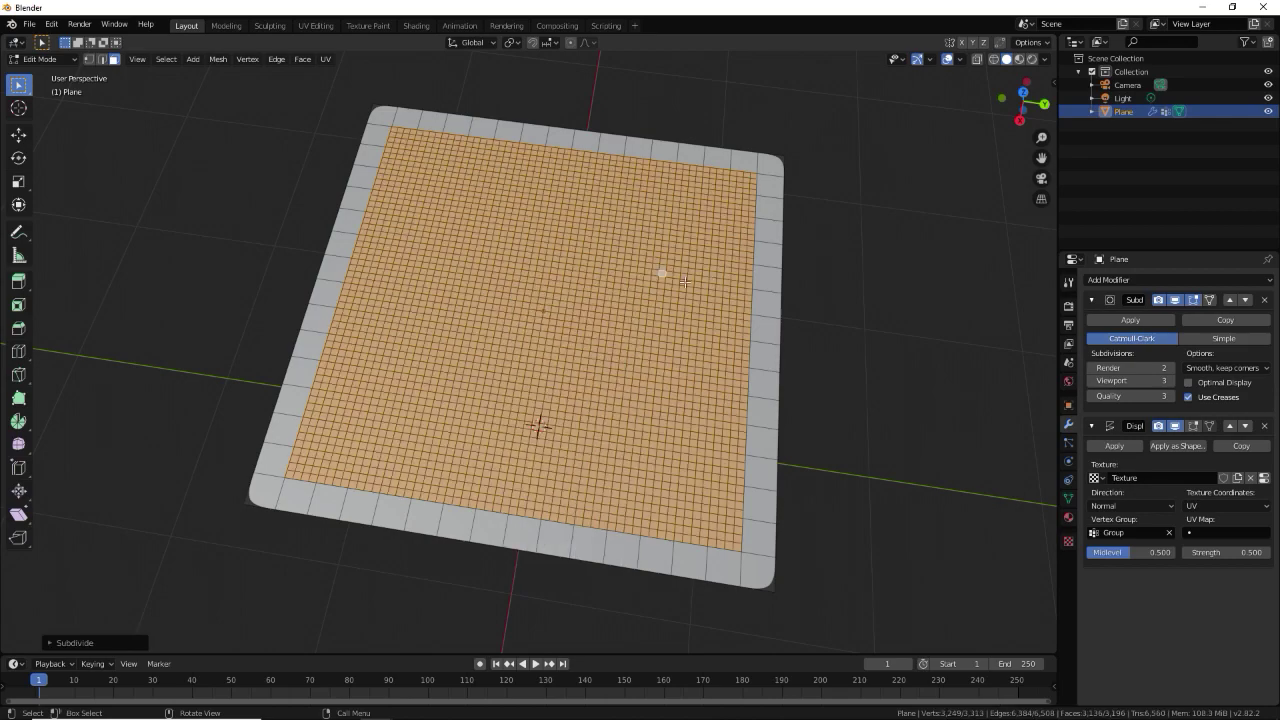
key("Tab")
Show the xwing.png texture settings and orbit to inspect the detailed X-wing relief
mouse_move(706, 341)
middle_mouse_down()
mouse_move(566, 303)
mouse_move(531, 349)
mouse_move(751, 409)
middle_mouse_up()
left_click(1067, 536)
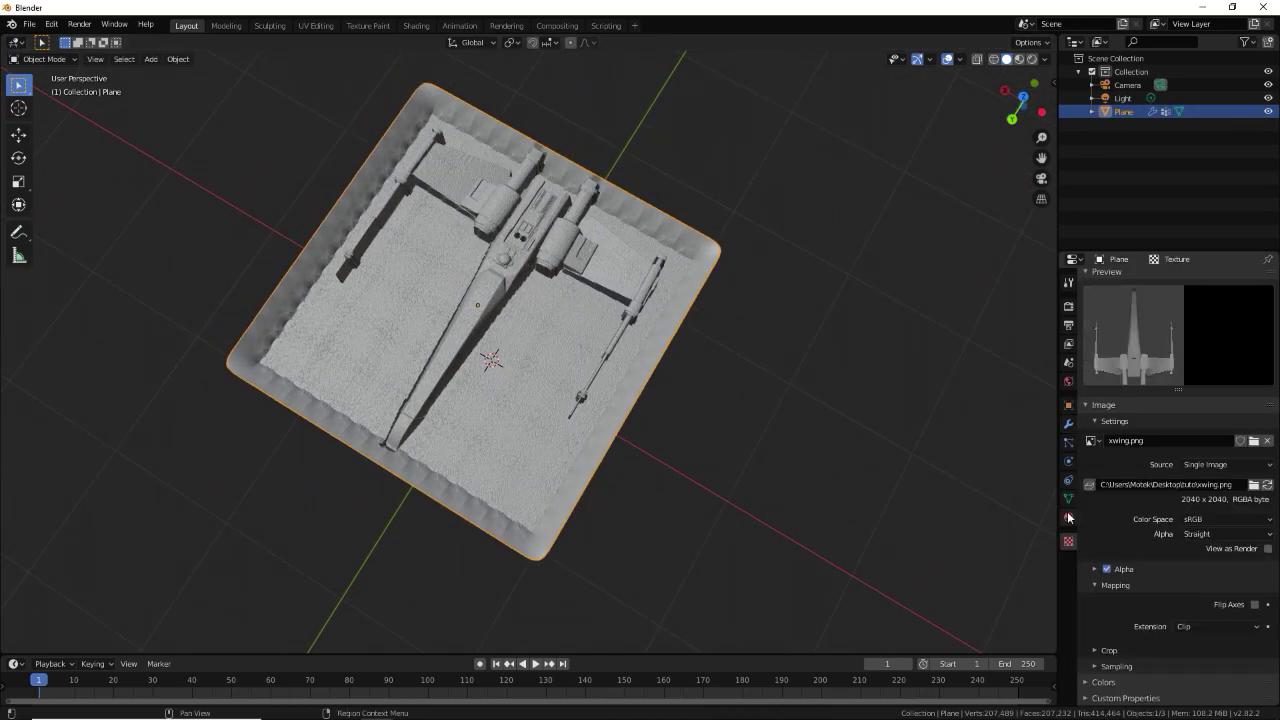
mouse_move(491, 360)
middle_mouse_down()
mouse_move(448, 280)
mouse_move(440, 212)
mouse_move(474, 271)
middle_mouse_up()
scroll(478, 280, "up", 3)
scroll(483, 289, "down", 3)
mouse_move(617, 240)
middle_mouse_down()
mouse_move(499, 267)
mouse_move(485, 296)
mouse_move(197, 172)
middle_mouse_up()
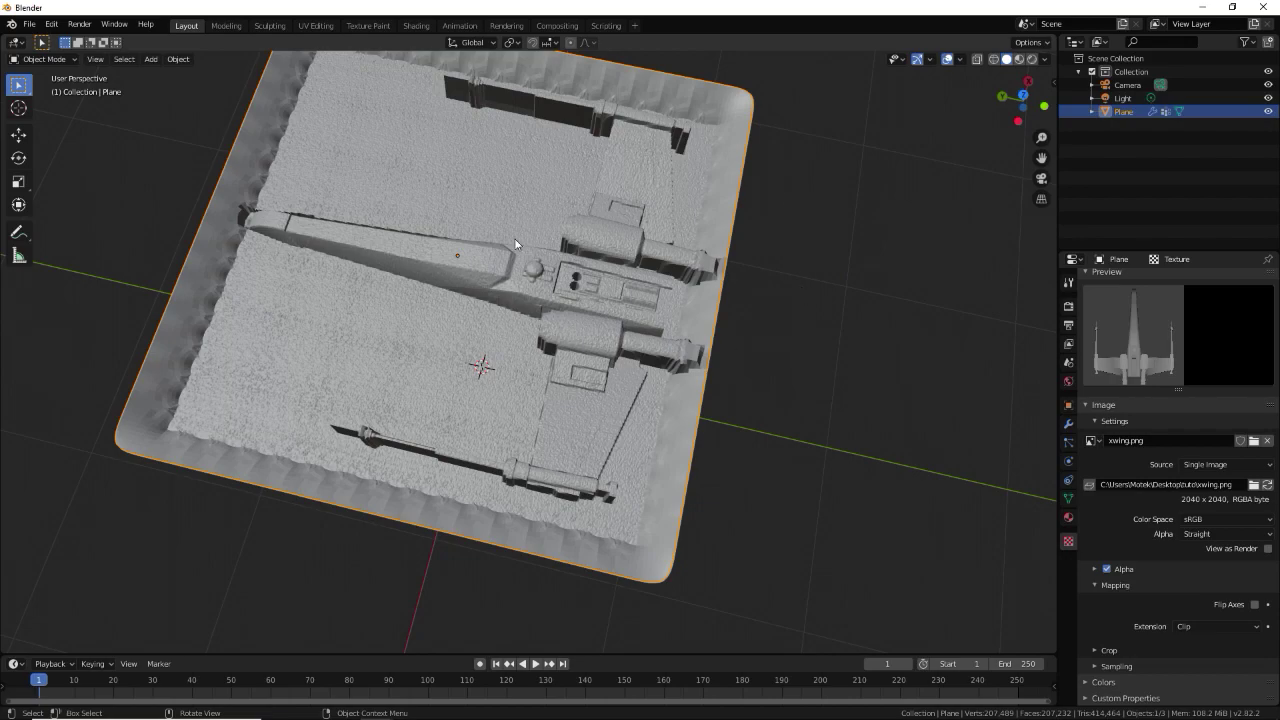
scroll(428, 230, "down", 3)
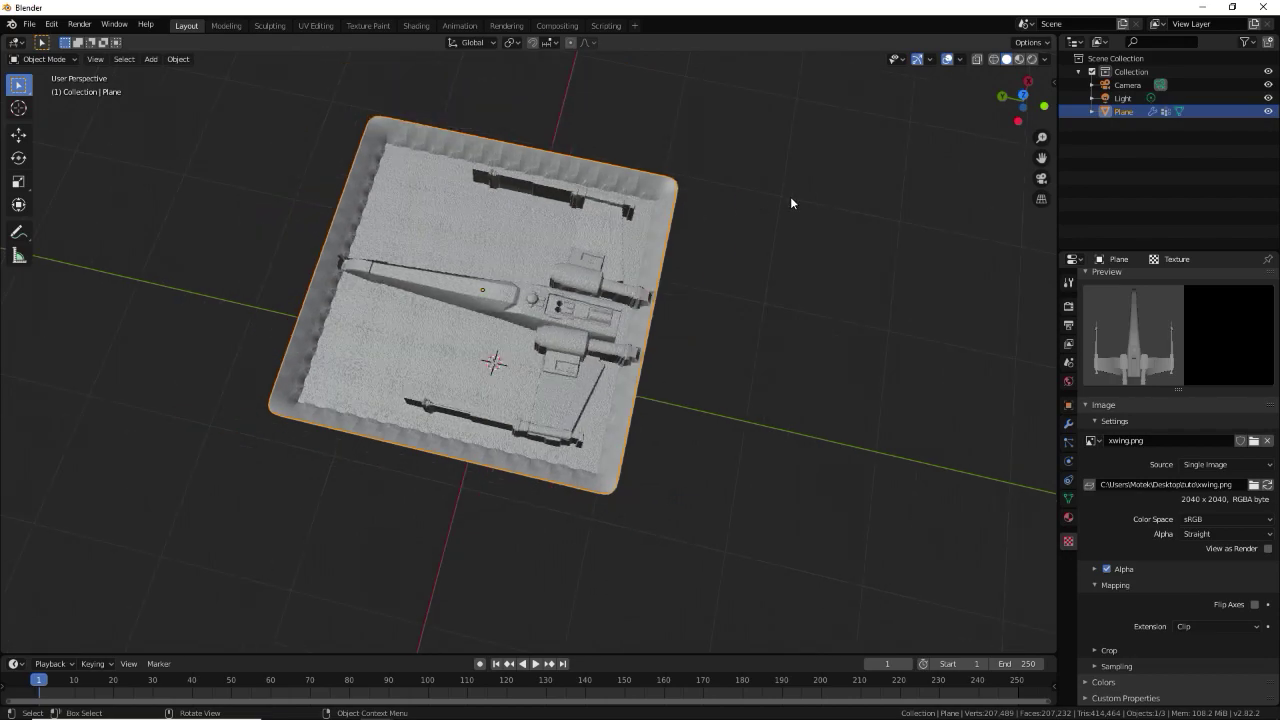